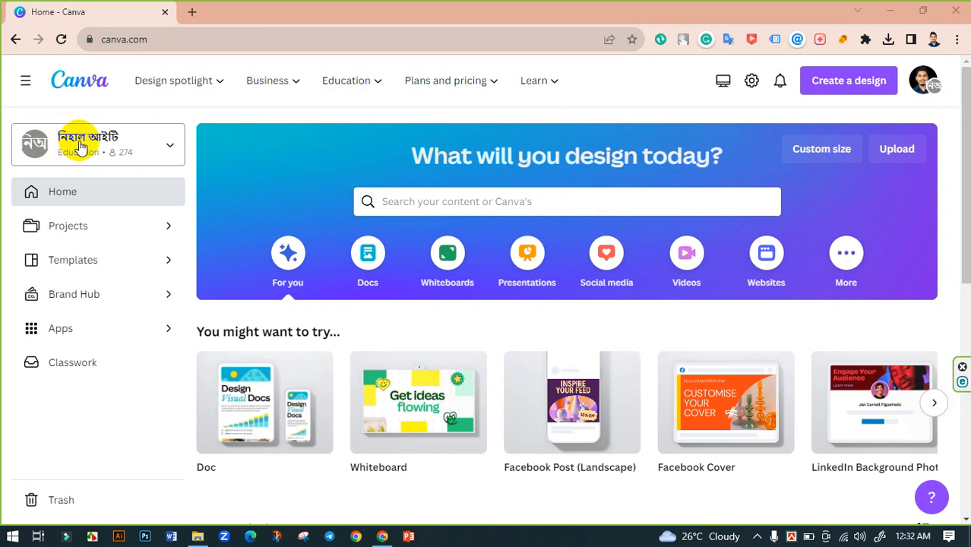
click(236, 166)
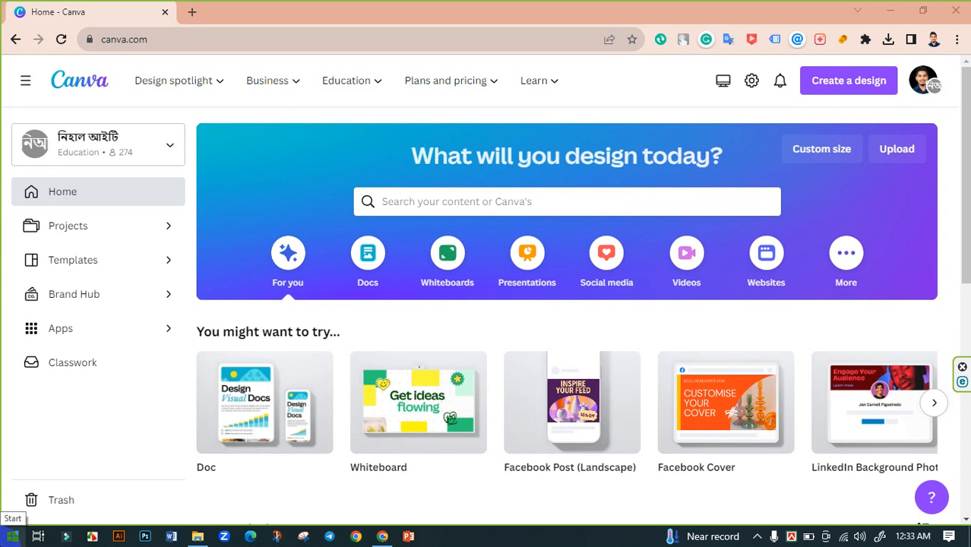
click(12, 536)
Search the templates for "fashion post"
click(452, 199)
text(f)
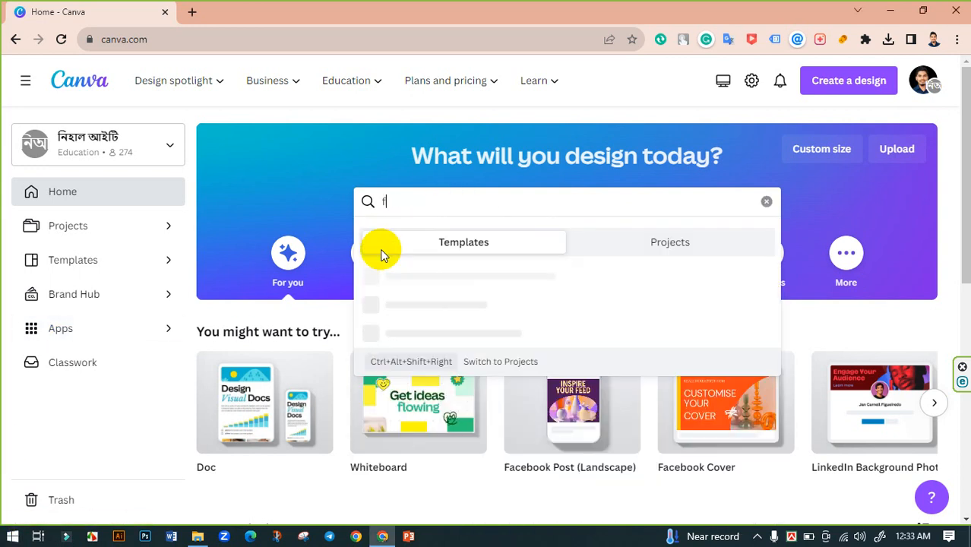
text(ashion )
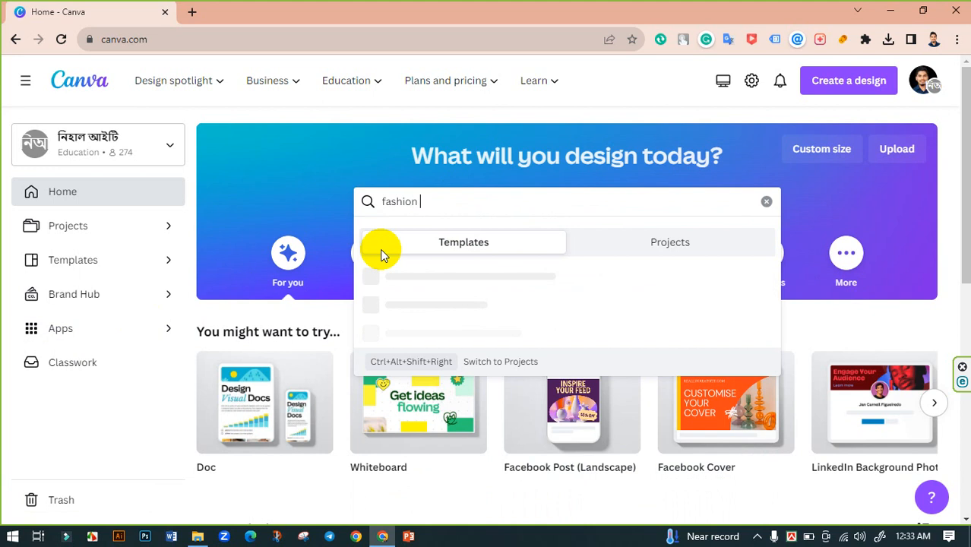
text(post)
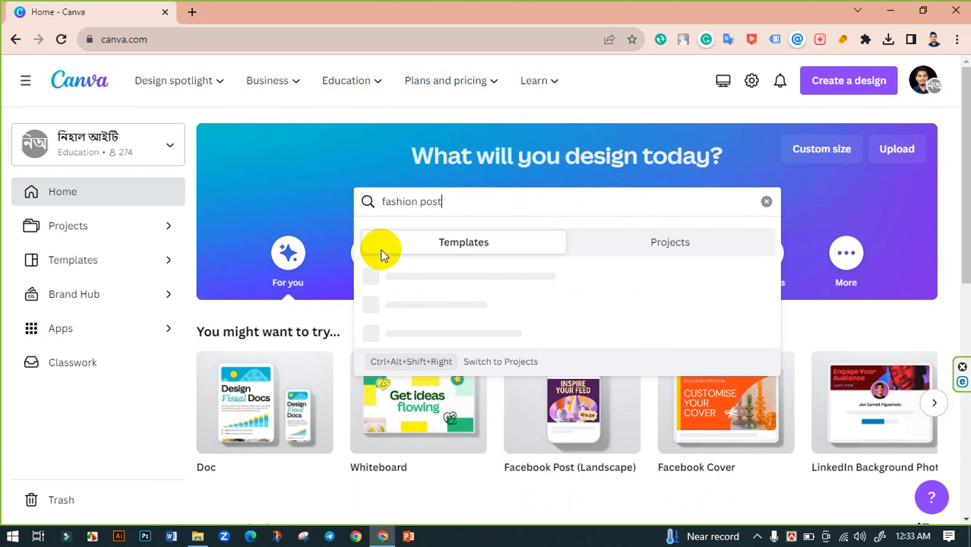
key(Return)
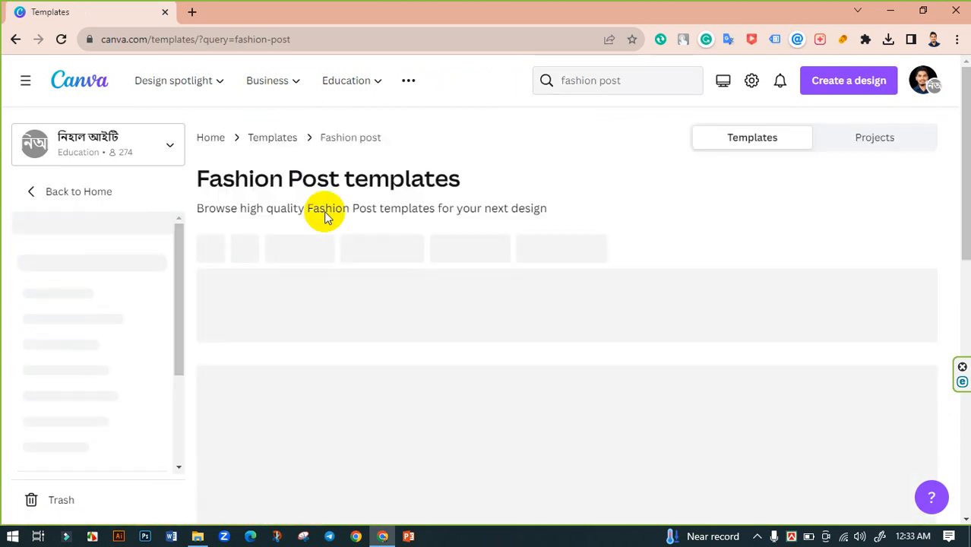
Look through the fashion post templates for a layout with several photo frames
scroll(357, 228, down, 1)
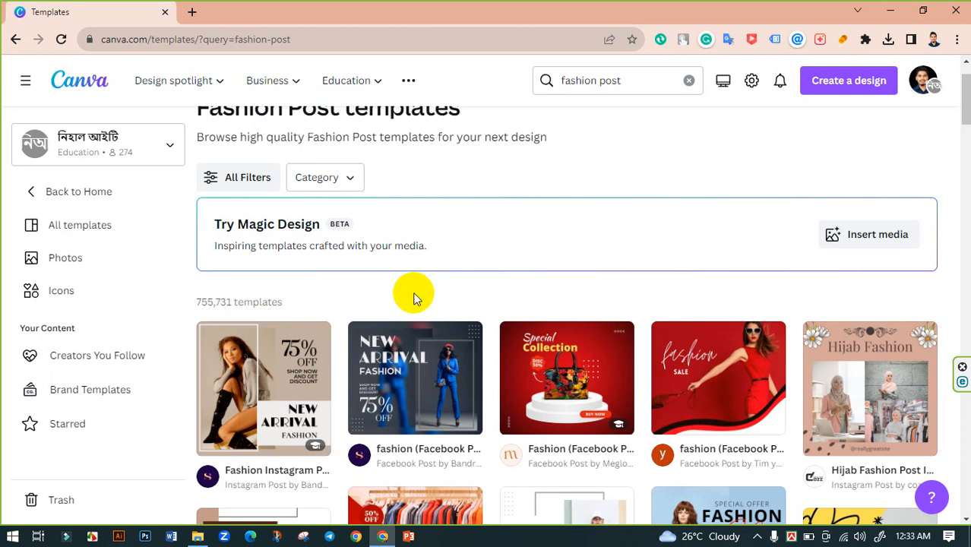
scroll(412, 295, down, 2)
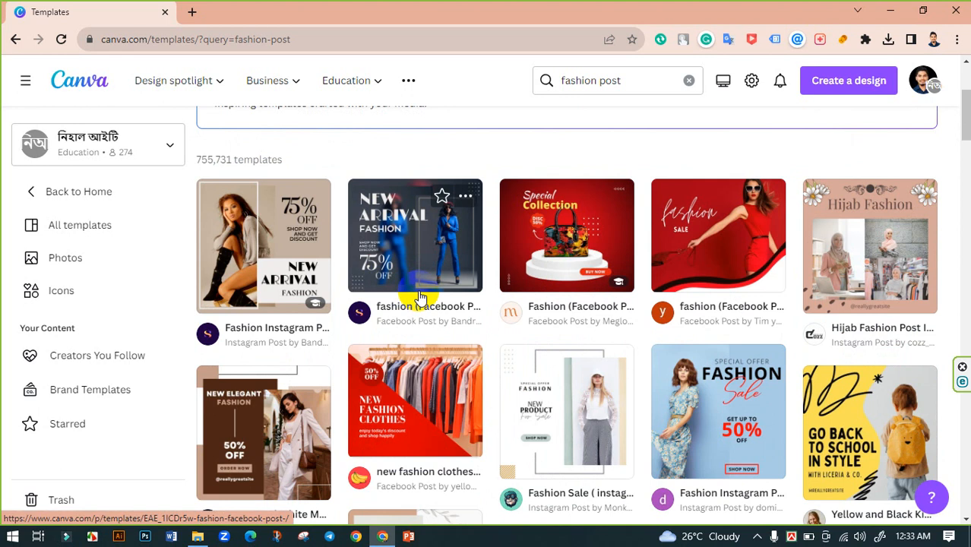
scroll(417, 292, down, 4)
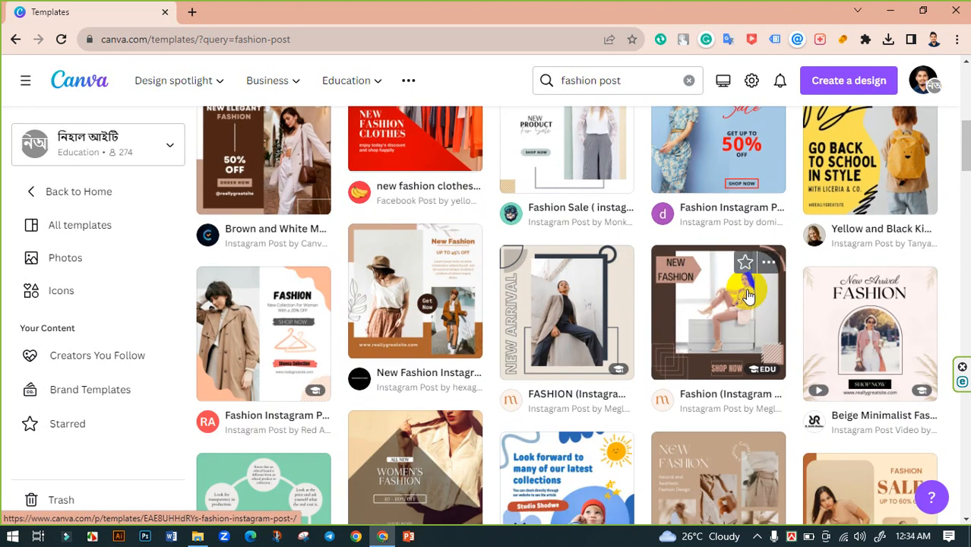
scroll(748, 296, down, 3)
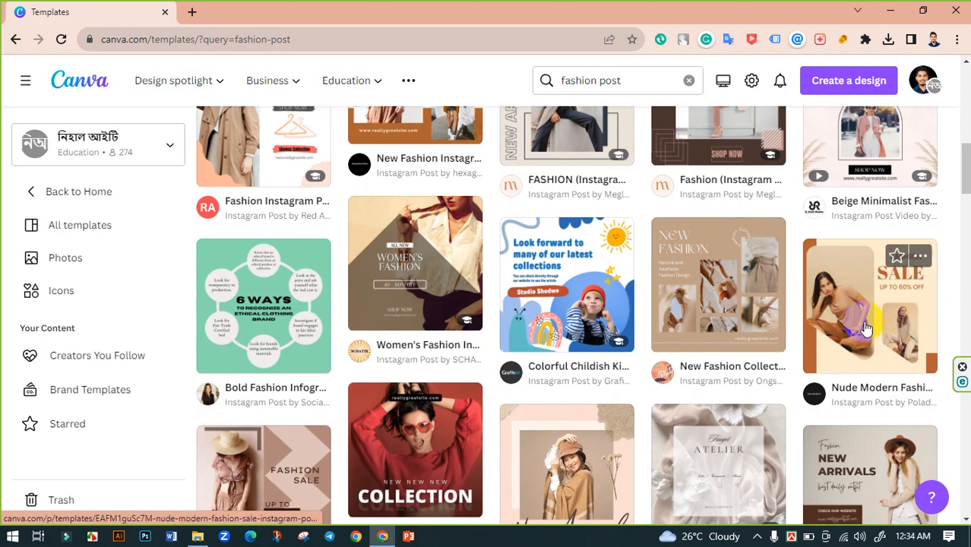
scroll(334, 253, up, 2)
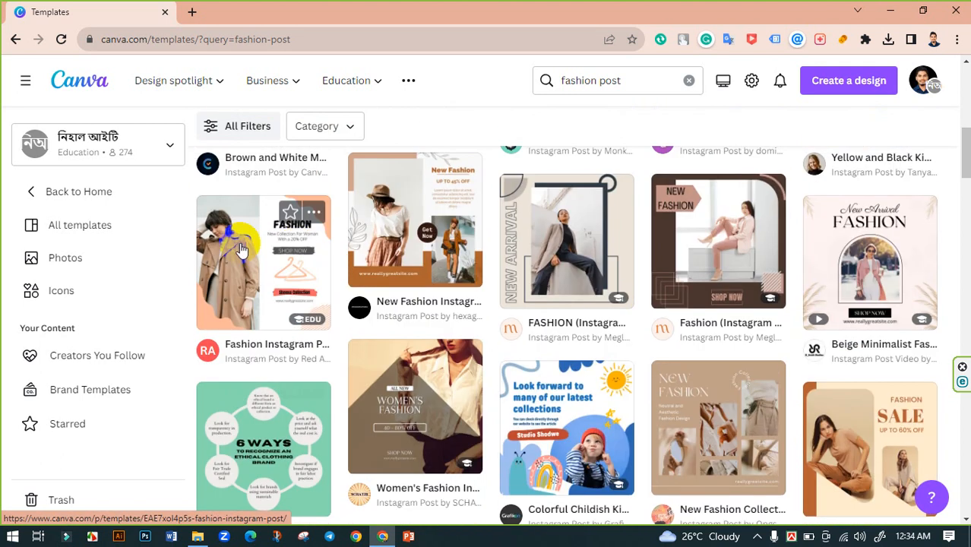
scroll(546, 264, down, 6)
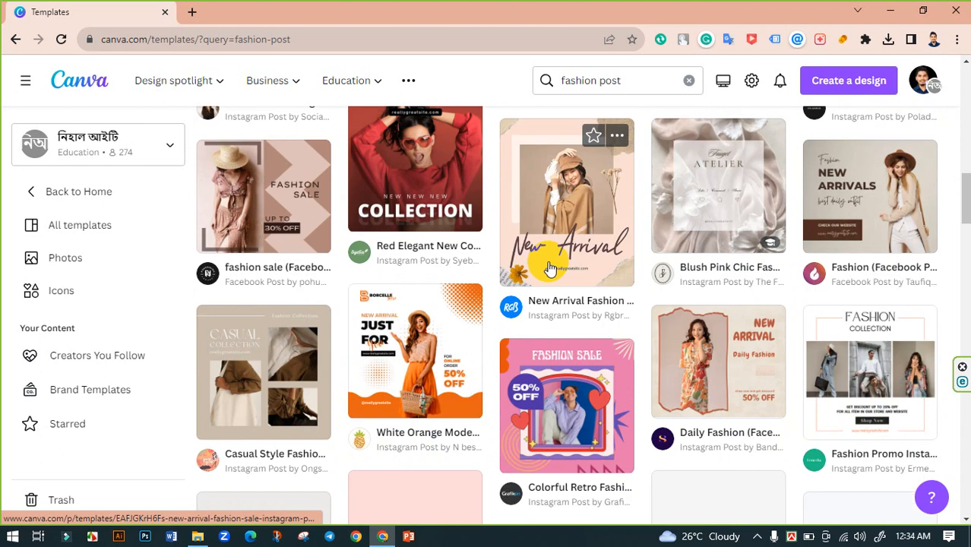
scroll(547, 264, down, 1)
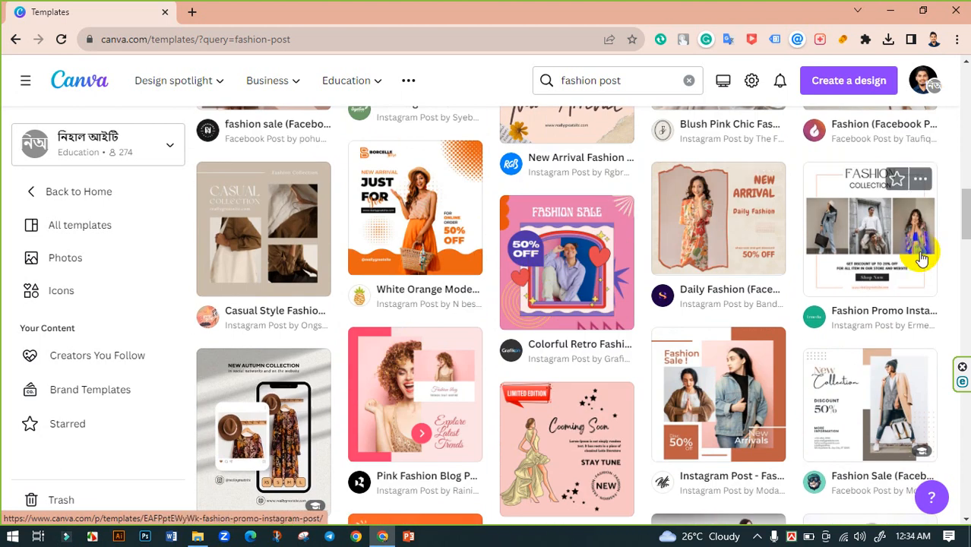
scroll(911, 257, down, 2)
scroll(906, 262, down, 1)
scroll(456, 251, down, 2)
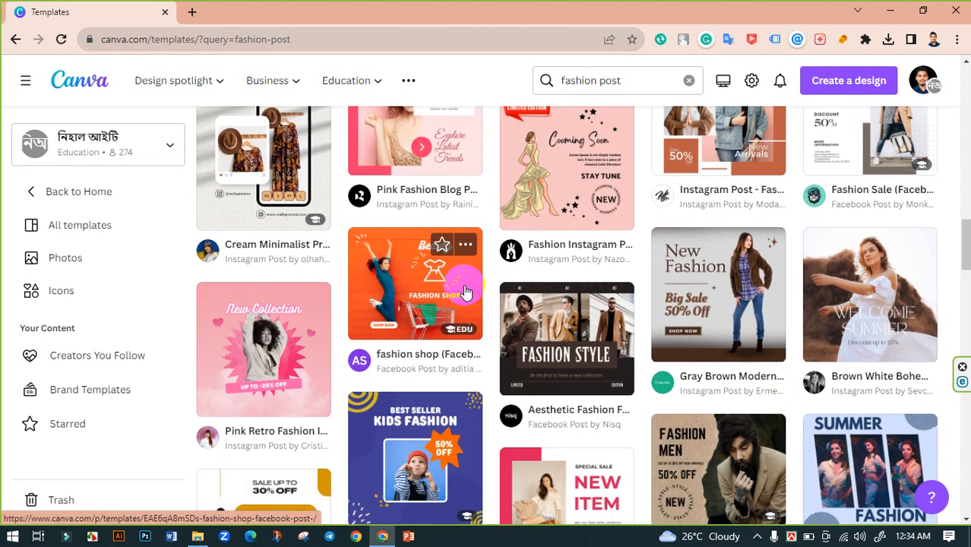
scroll(709, 321, down, 2)
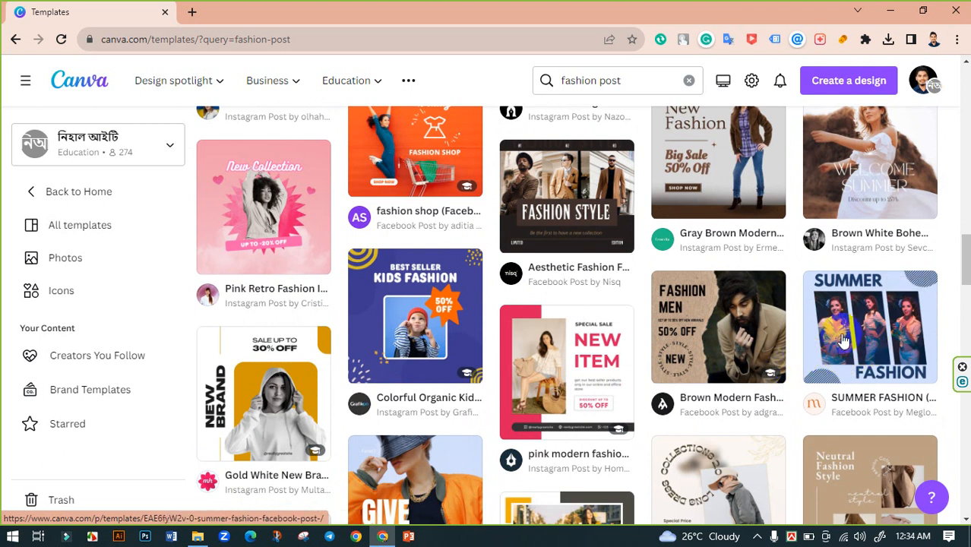
Choose the SUMMER FASHION (Facebook Post) template and open it for customizing
click(880, 337)
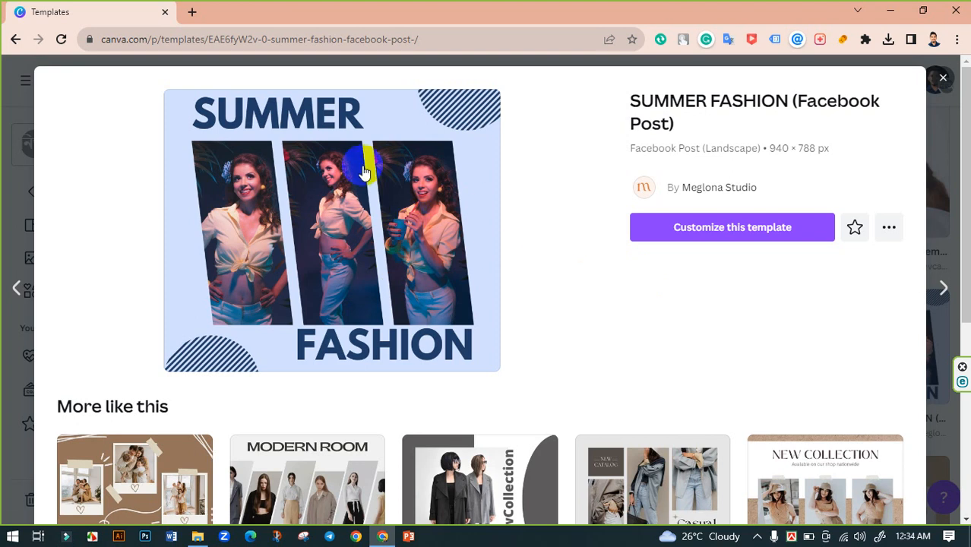
click(715, 232)
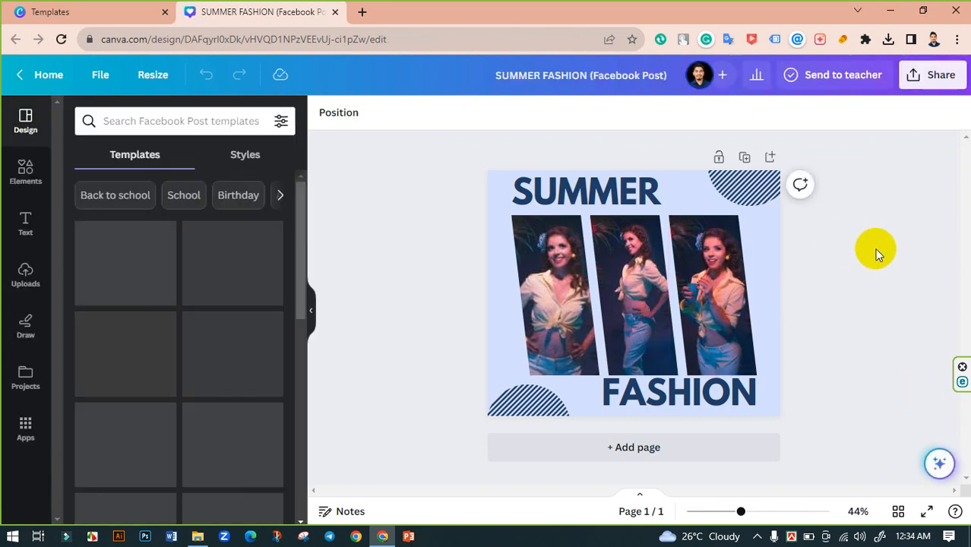
Delete the woman's photo from each of the three slanted frames, keeping the empty frames in place
click(551, 238)
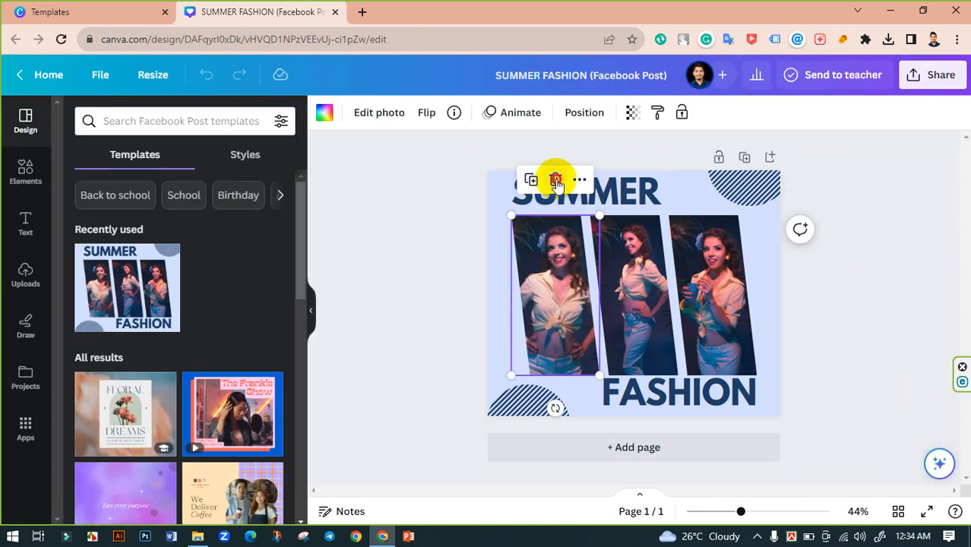
click(555, 179)
click(542, 216)
click(630, 256)
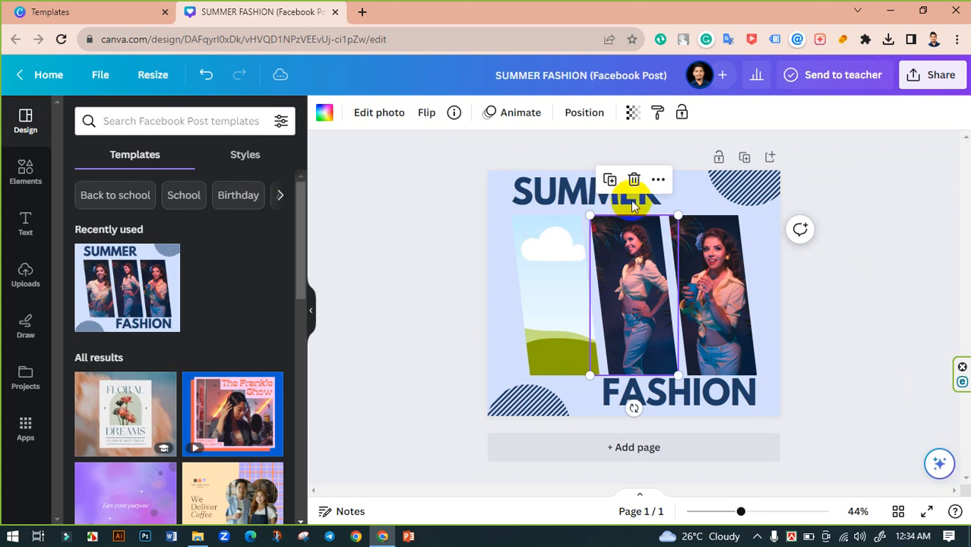
click(632, 179)
click(627, 218)
click(699, 258)
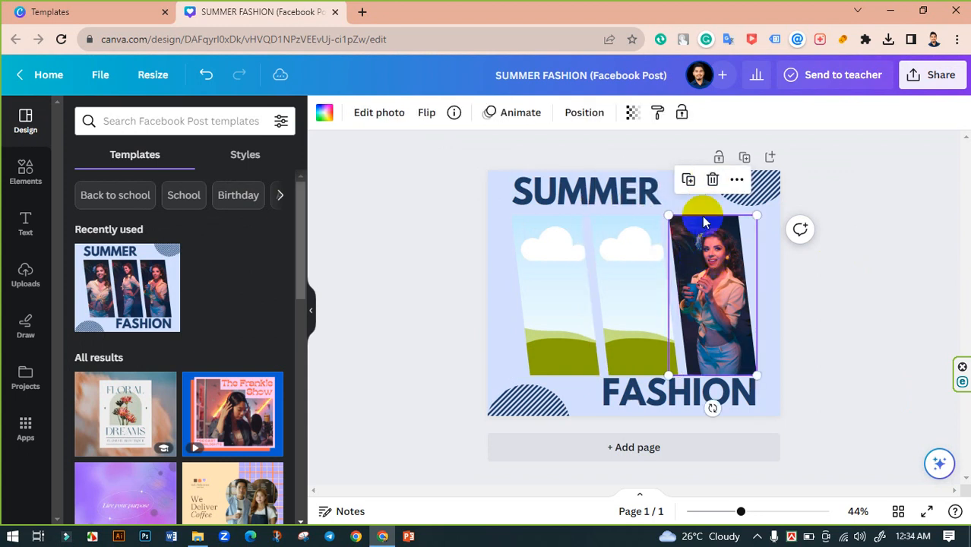
click(711, 179)
click(680, 216)
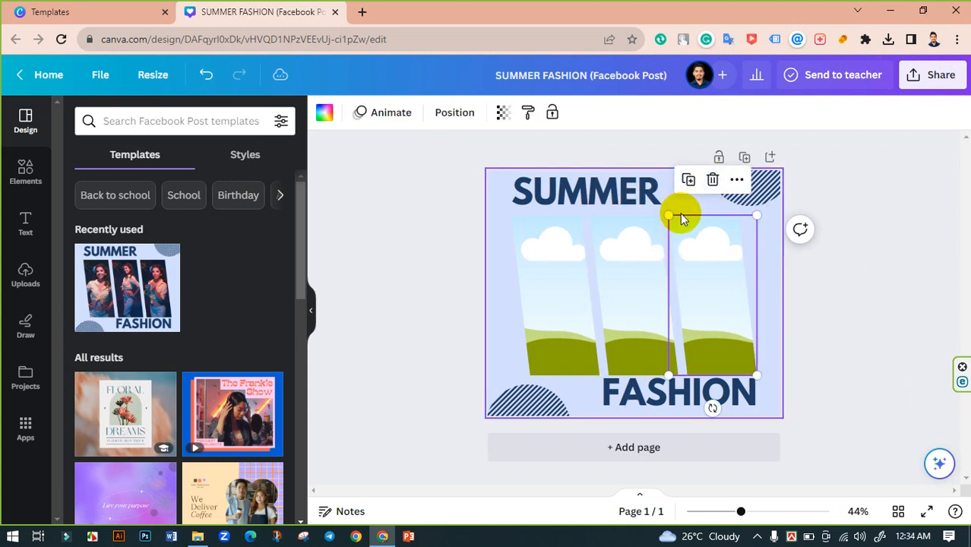
click(834, 288)
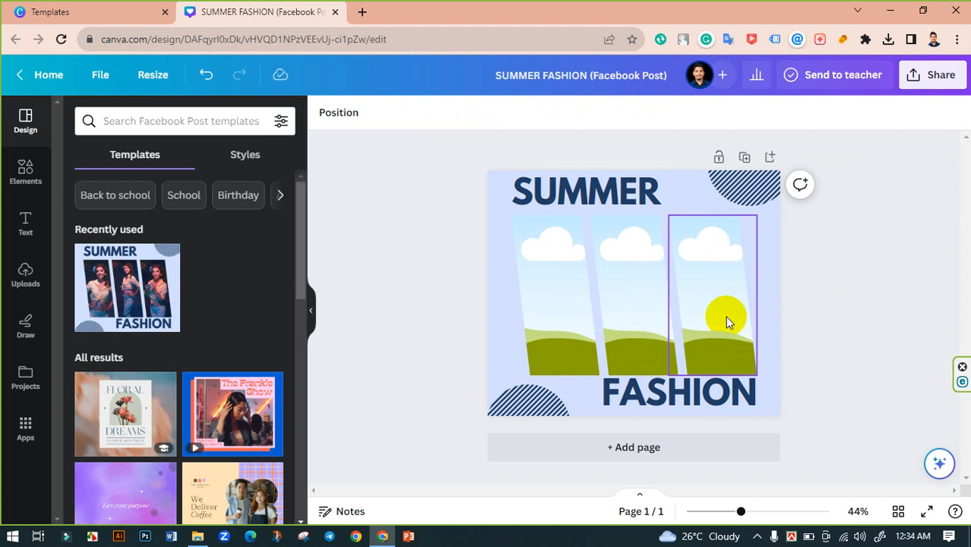
Upload the first three photos from the Downloads folder, showing men in green, blue and dark brown garments
click(17, 281)
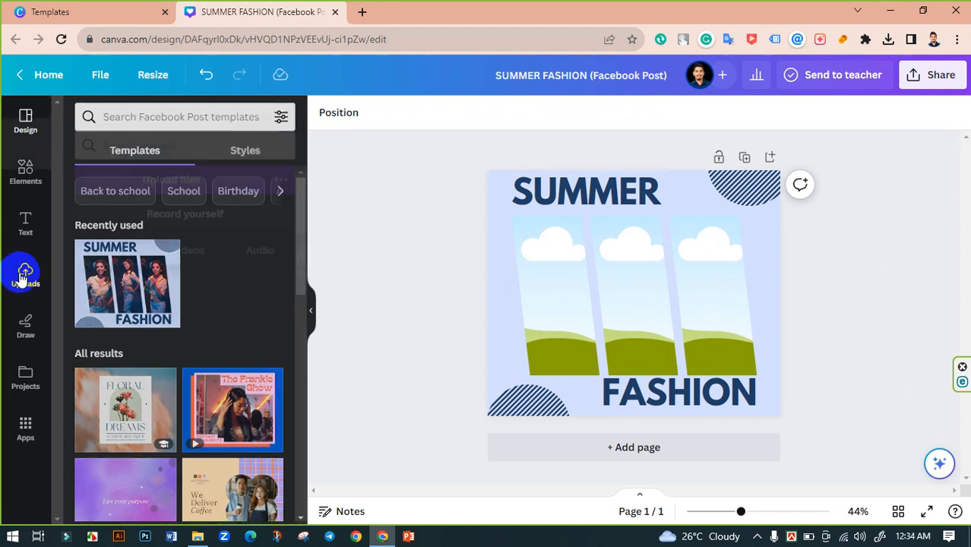
click(196, 161)
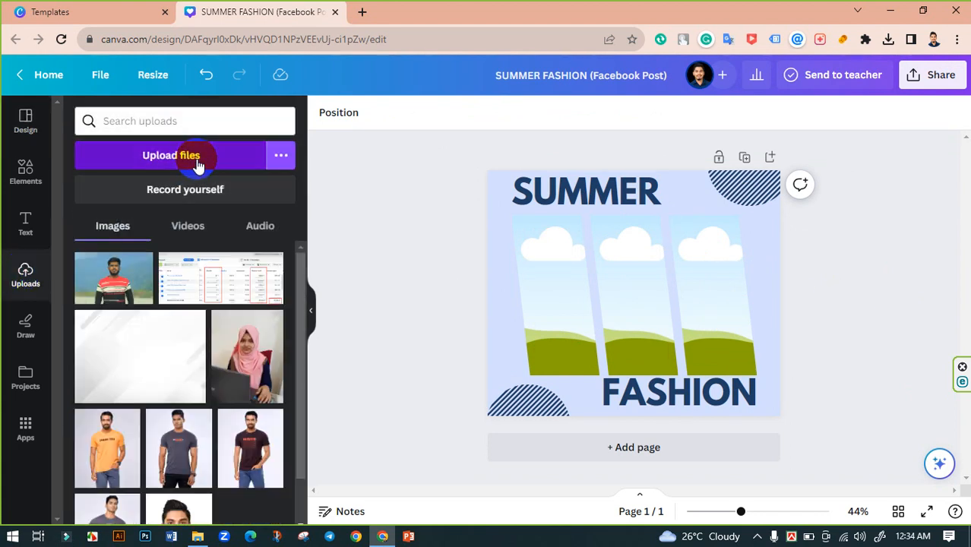
scroll(50, 104, up, 1)
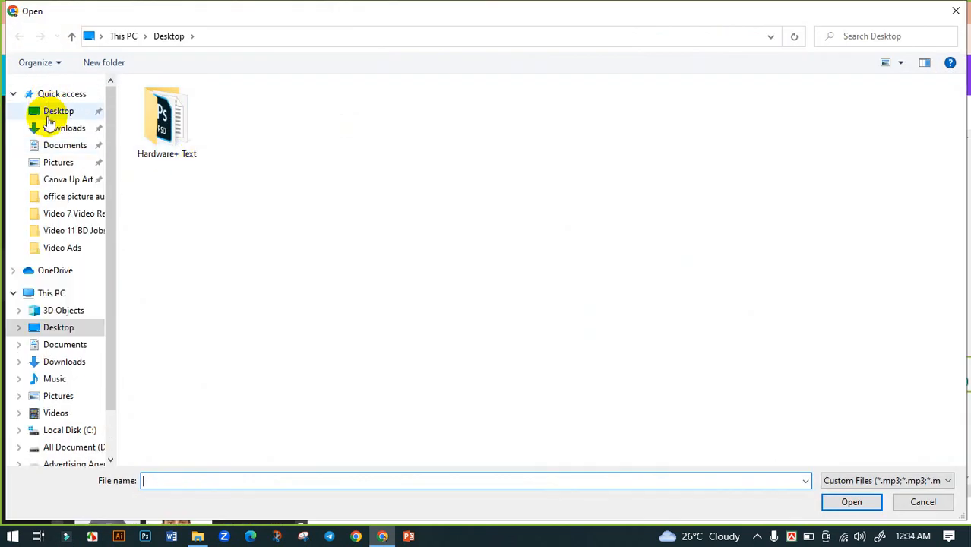
click(48, 127)
click(167, 153)
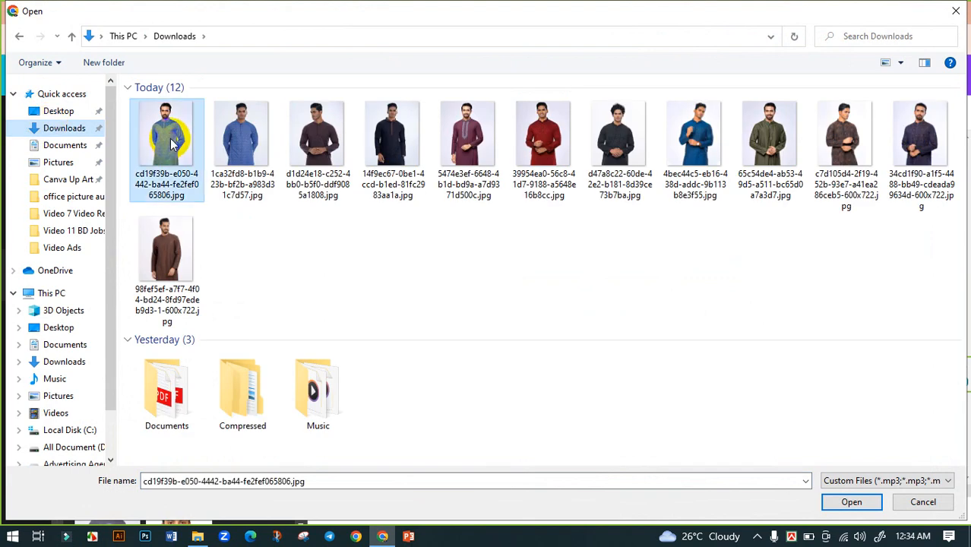
shift+click(320, 140)
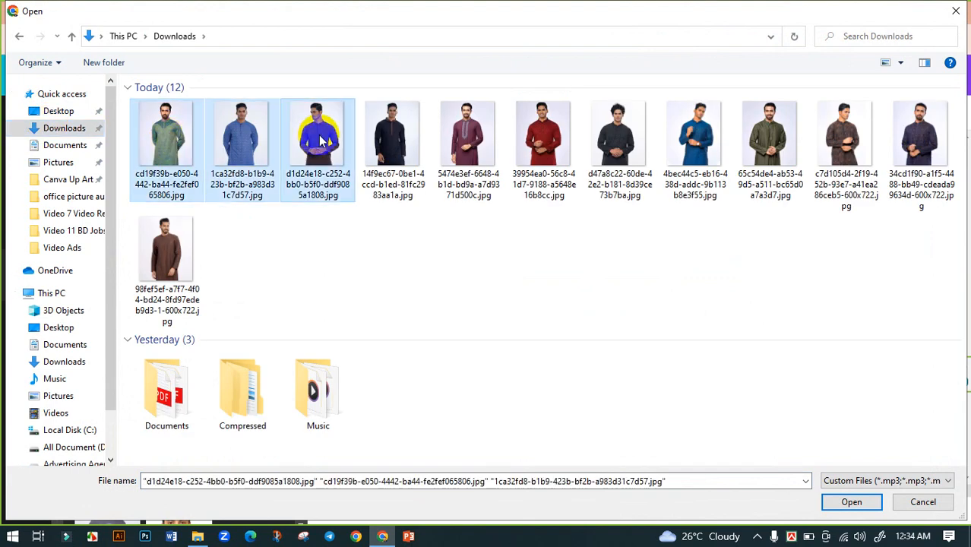
click(847, 503)
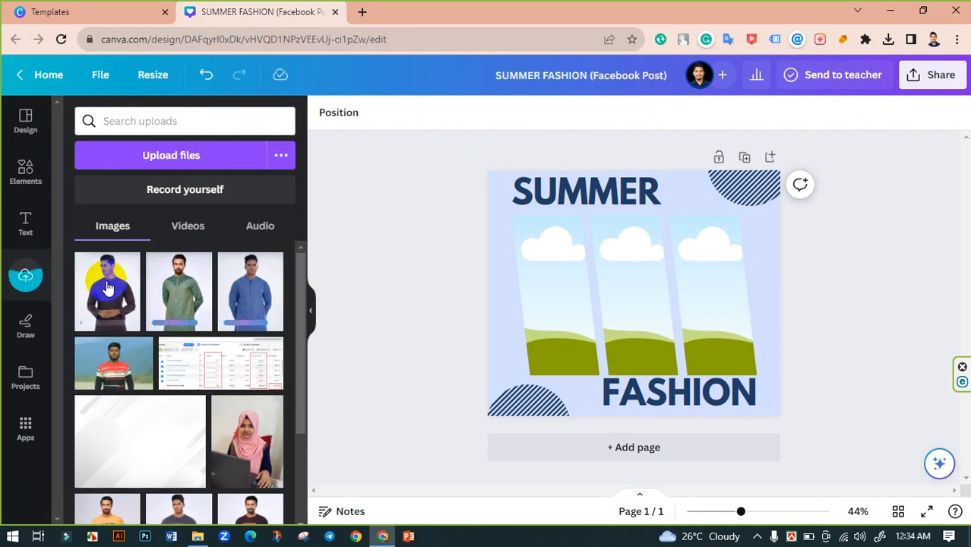
Fill the three frames with the uploaded photos: blue garment in the first, green in the middle, dark brown in the last
drag(108, 287, 745, 326)
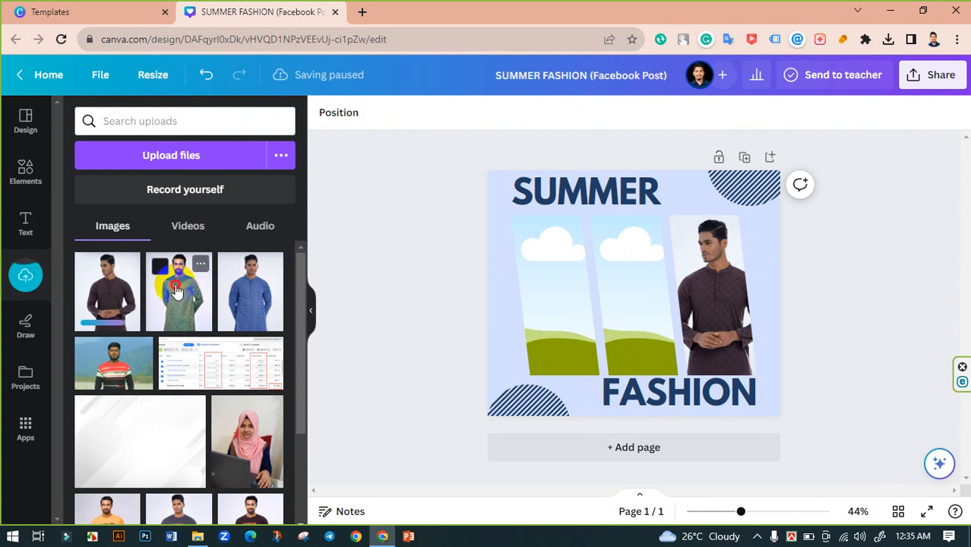
drag(195, 291, 617, 267)
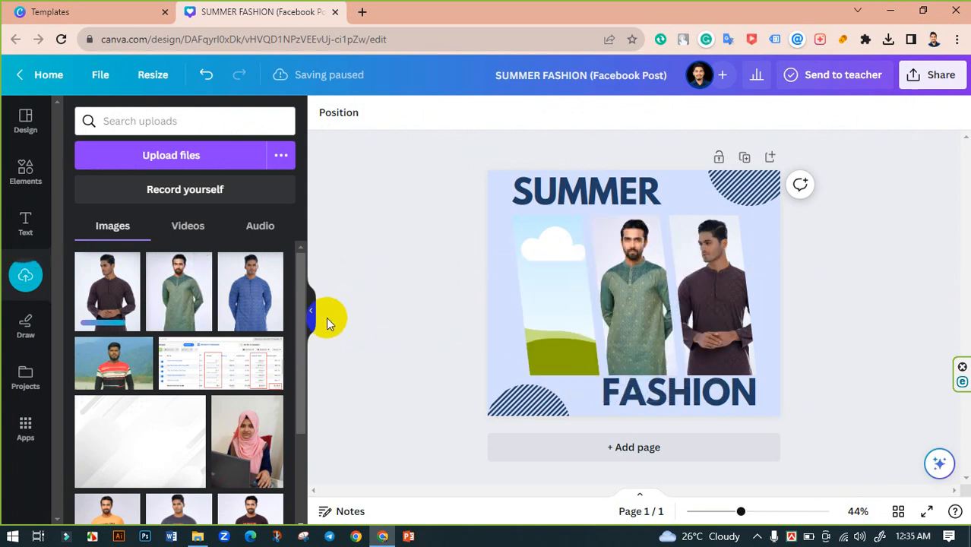
drag(243, 303, 555, 307)
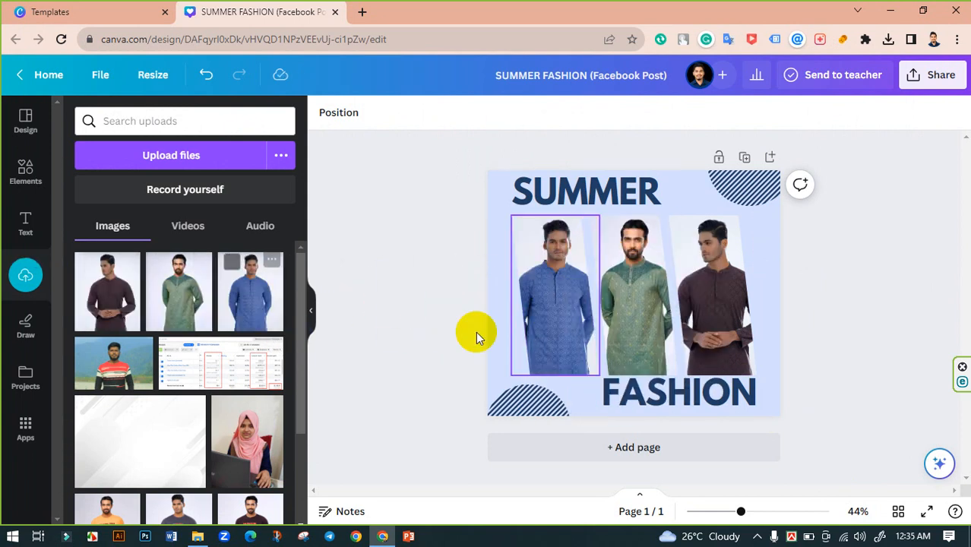
Shift the photo of the man in blue slightly to the left within the first frame's crop
click(546, 303)
double_click(557, 306)
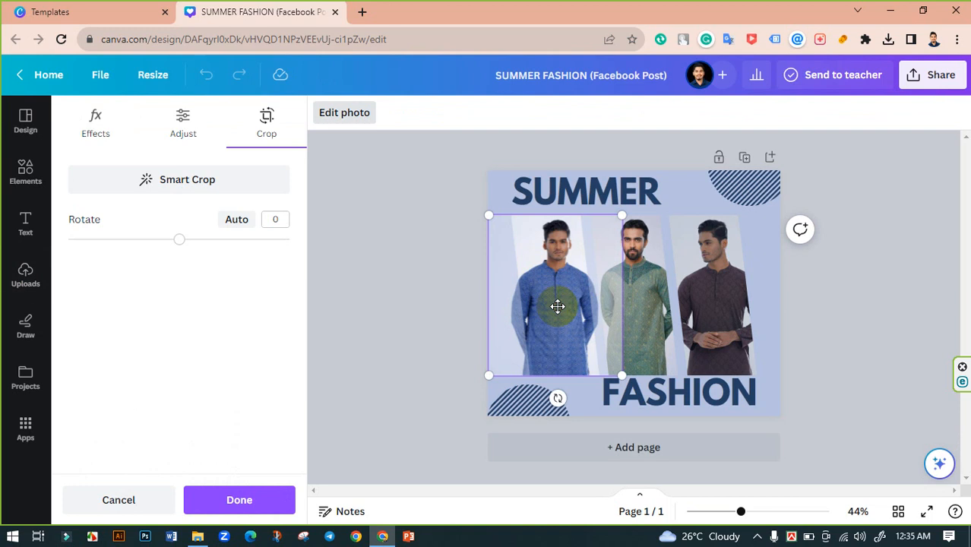
drag(558, 306, 546, 303)
click(461, 305)
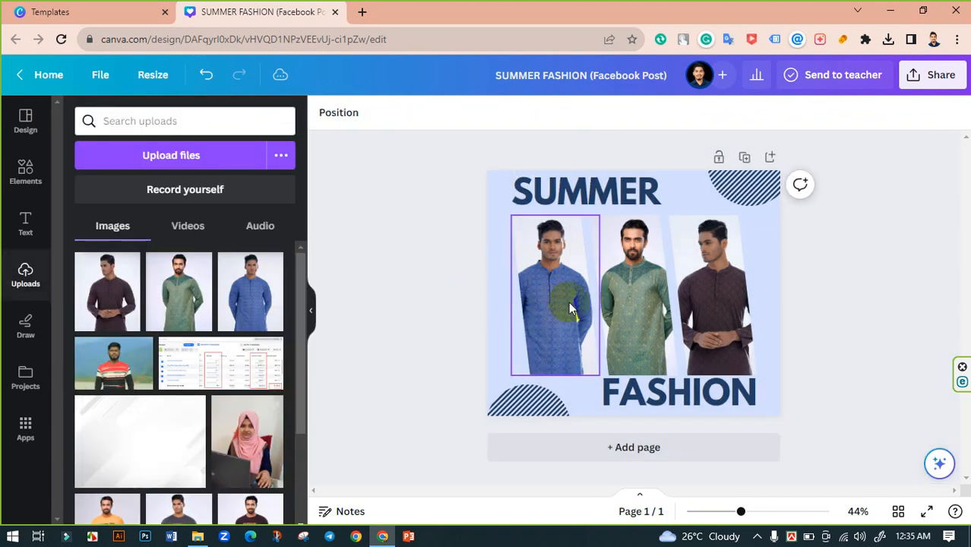
Shift the photo of the man in green slightly to the left within the middle frame's crop
click(634, 300)
double_click(637, 302)
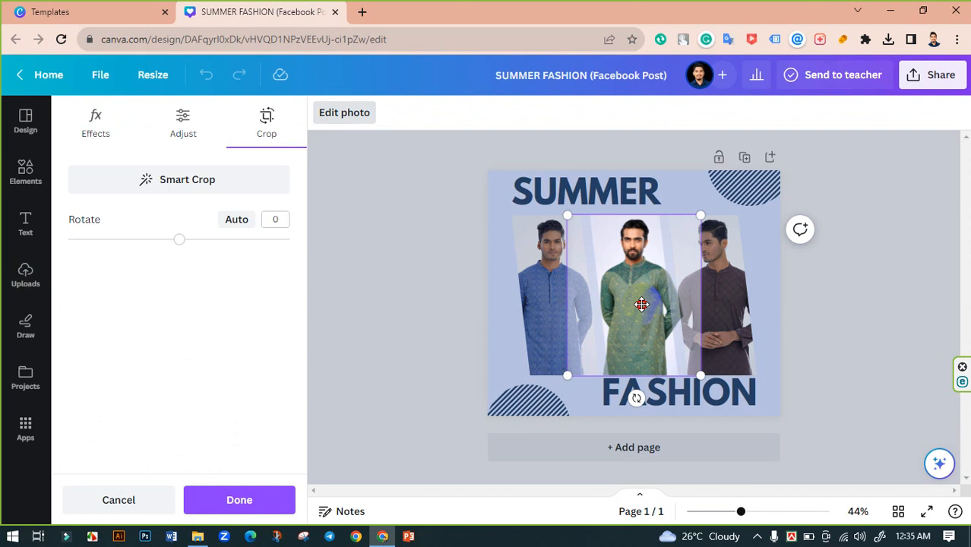
drag(642, 305, 632, 305)
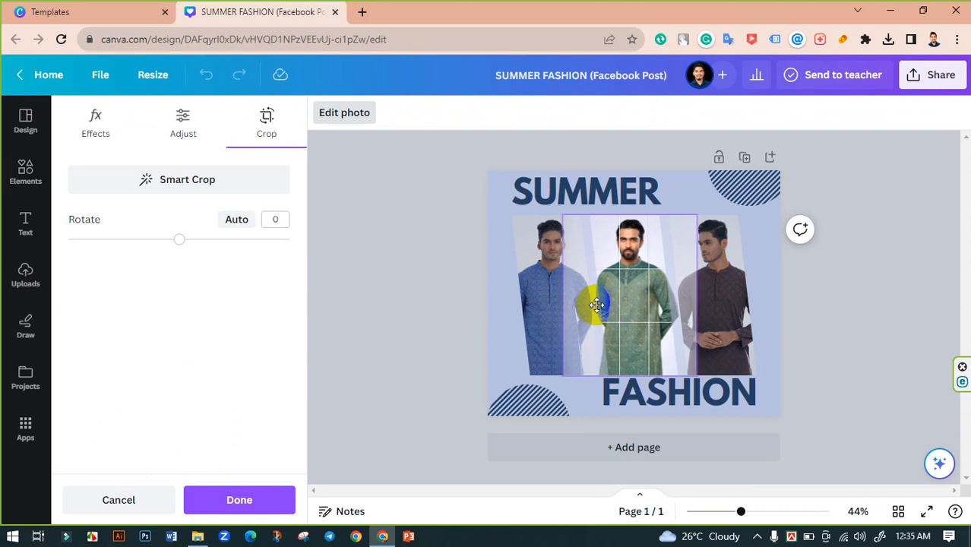
click(425, 304)
Adjust the photo of the man in dark brown within the last frame's crop
double_click(727, 302)
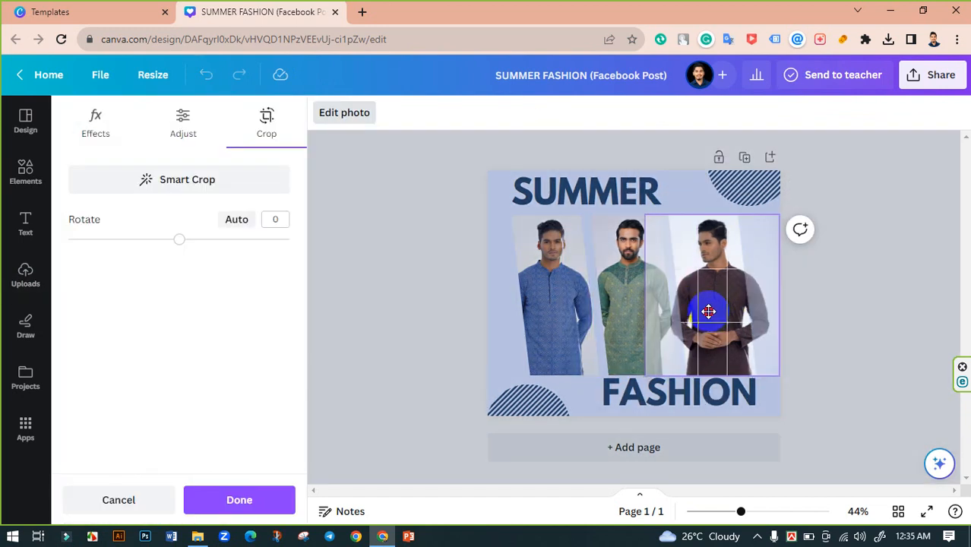
click(848, 325)
click(848, 325)
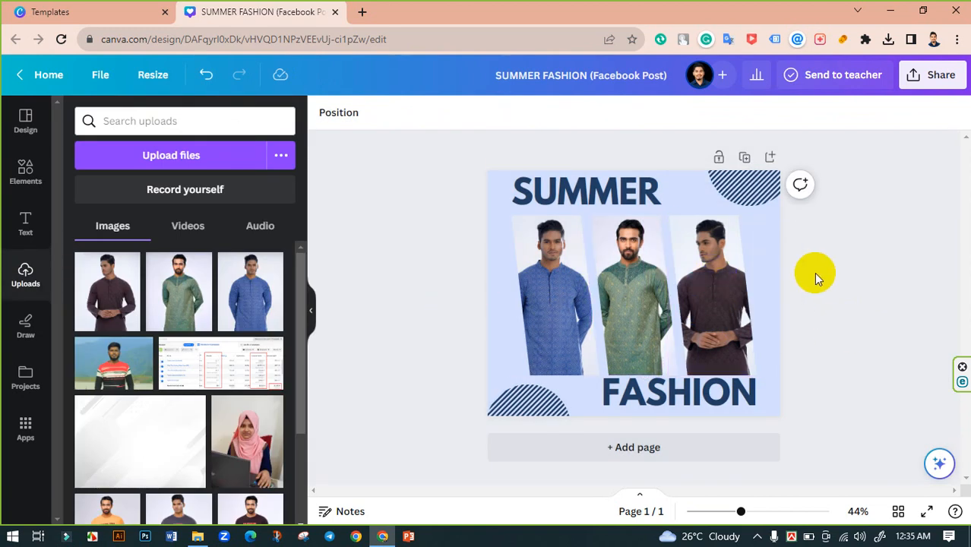
click(766, 232)
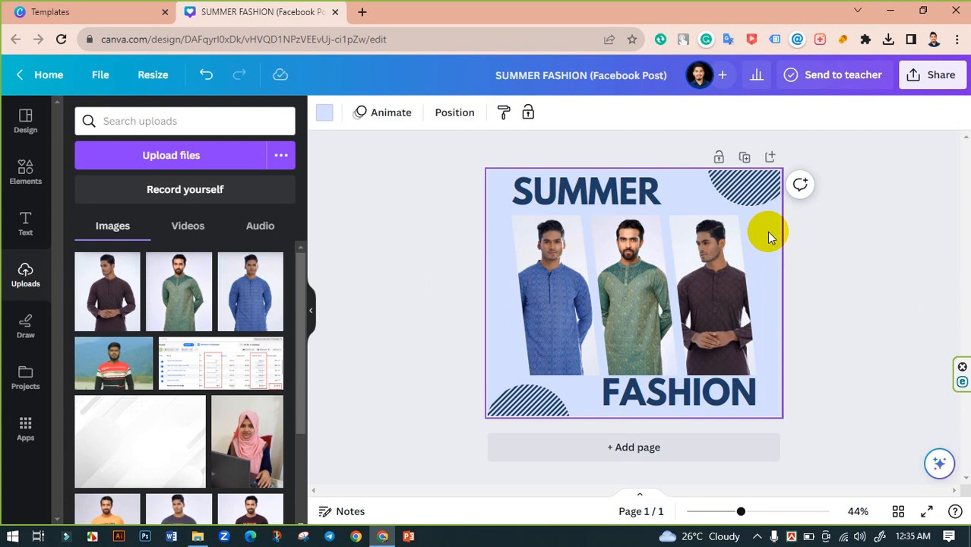
Replace the "SUMMER" heading text with "Summer Mens Panjabi" and widen its text box to fit on one line
double_click(580, 200)
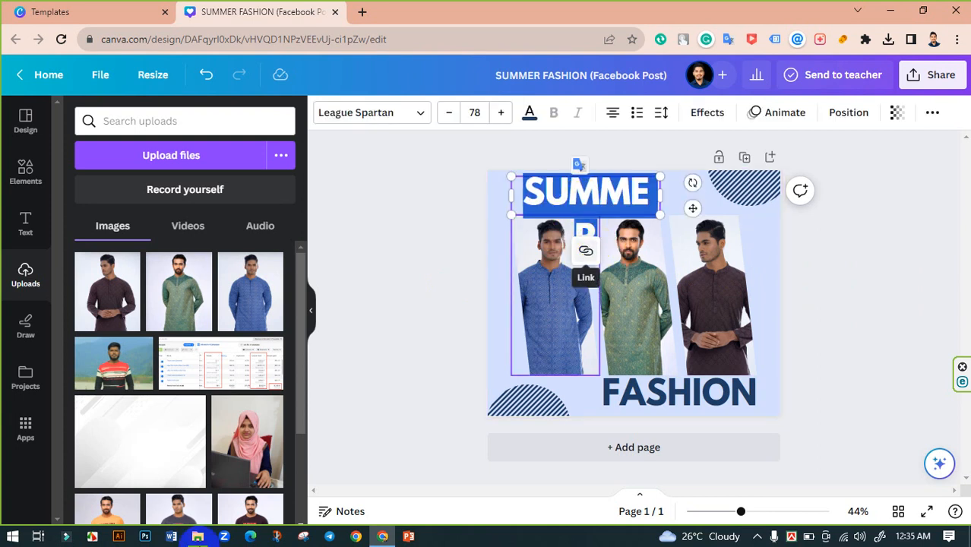
text(Su)
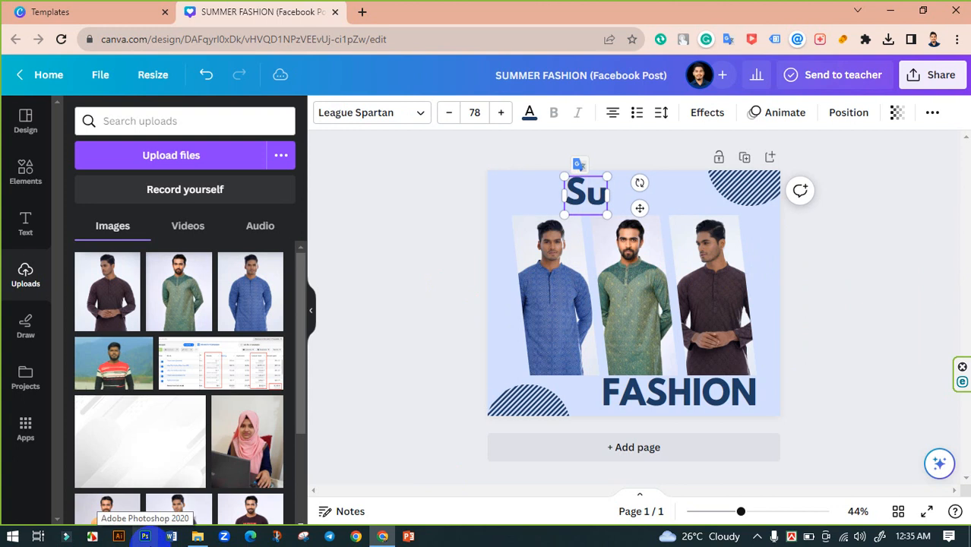
text(mmer M)
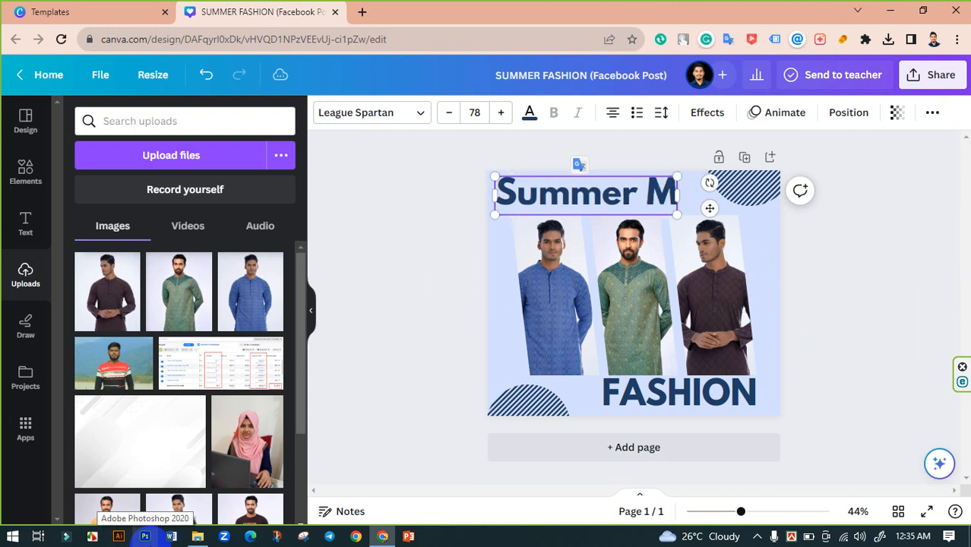
text(ens Pan)
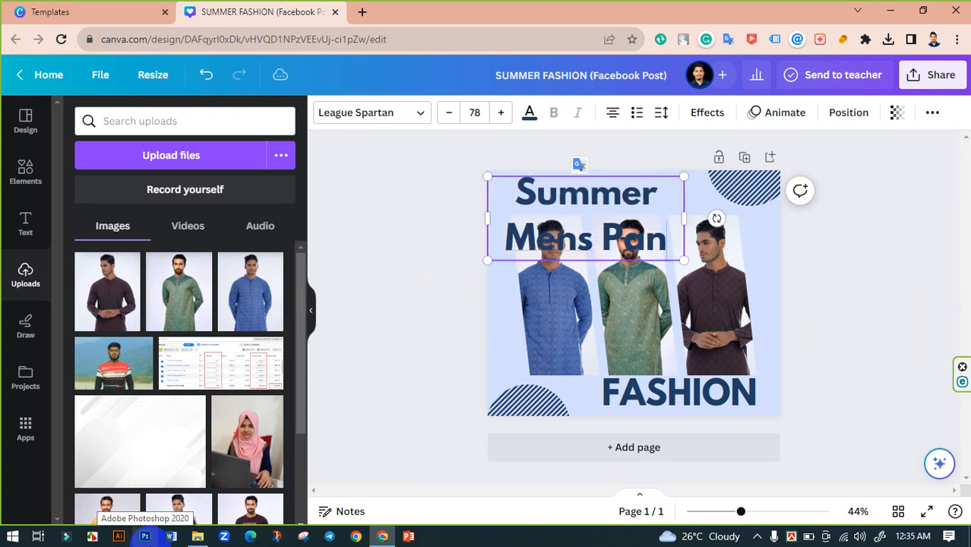
text(jabi)
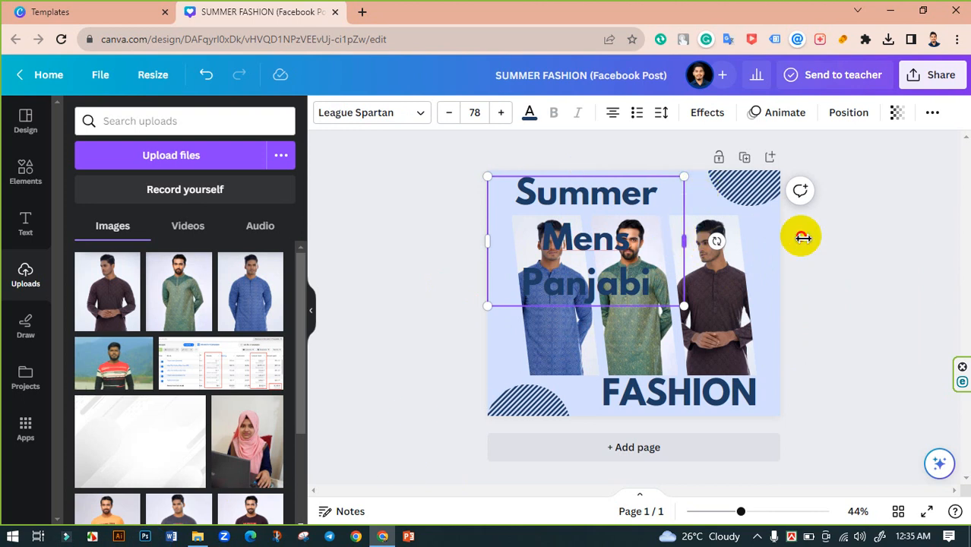
drag(802, 237, 886, 211)
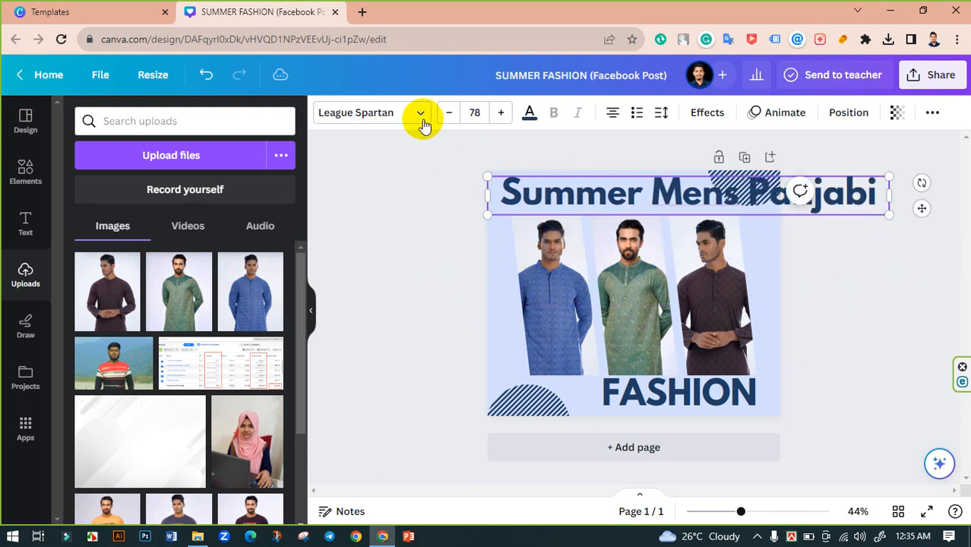
Scale the "Summer Mens Panjabi" heading down to font size 41.8 and move it slightly down and to the right
click(396, 130)
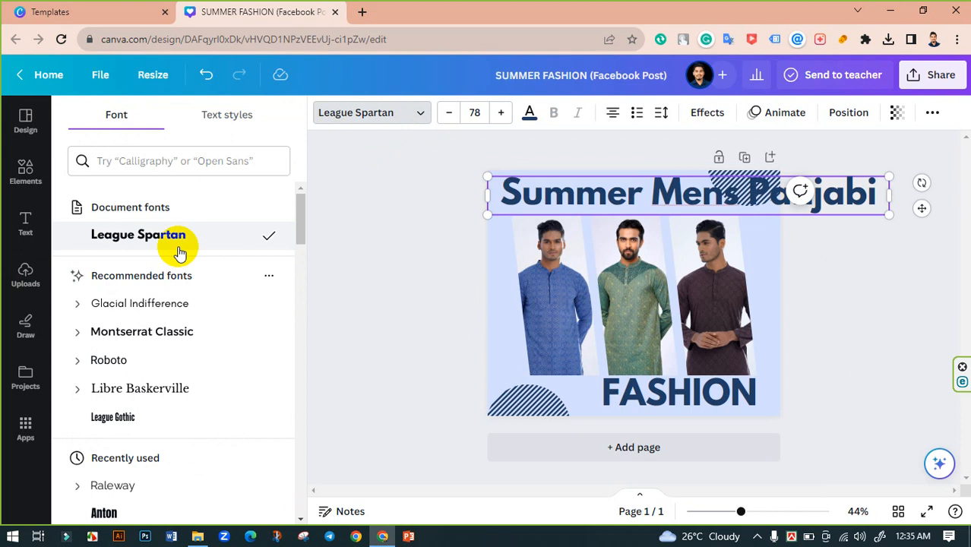
drag(893, 220, 704, 215)
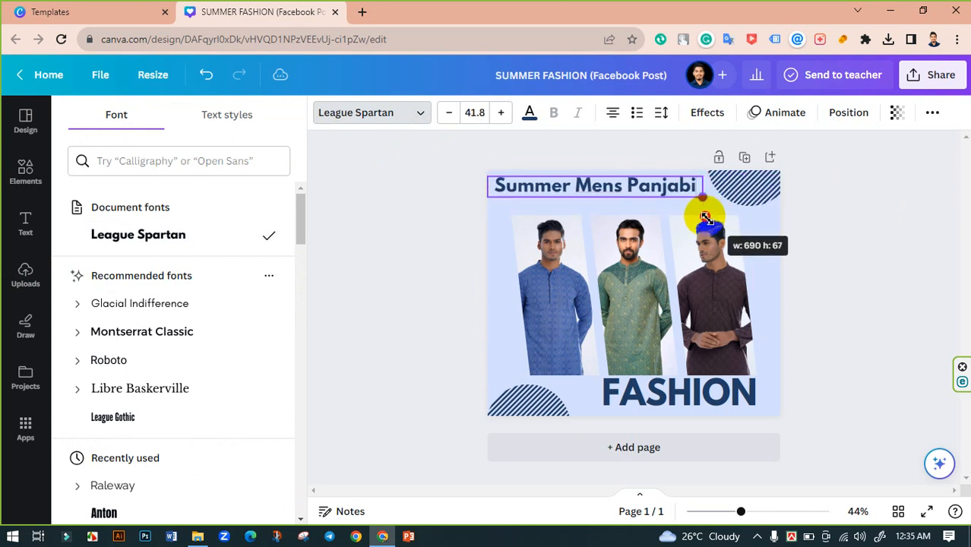
click(552, 194)
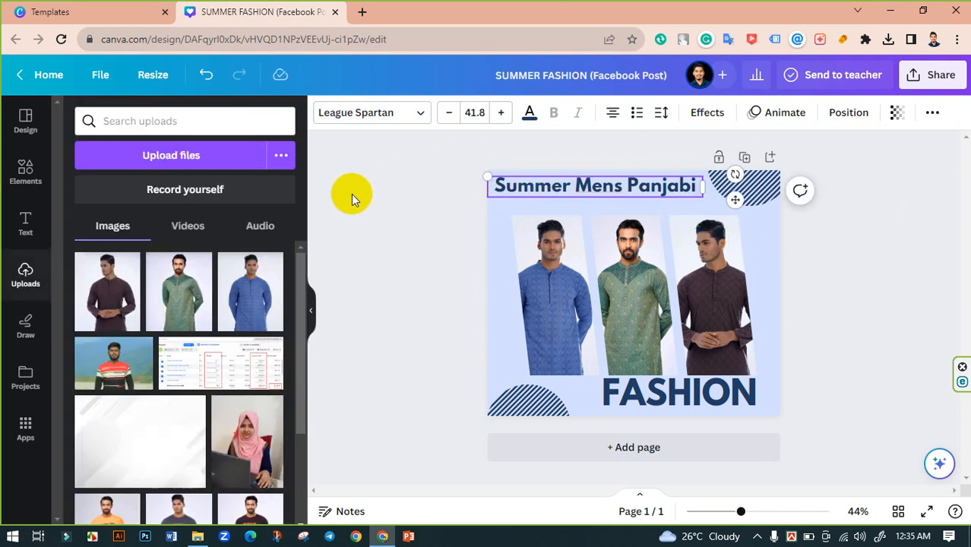
click(574, 185)
drag(574, 185, 582, 196)
Delete the "FASHION" text below the photos
click(450, 224)
click(682, 411)
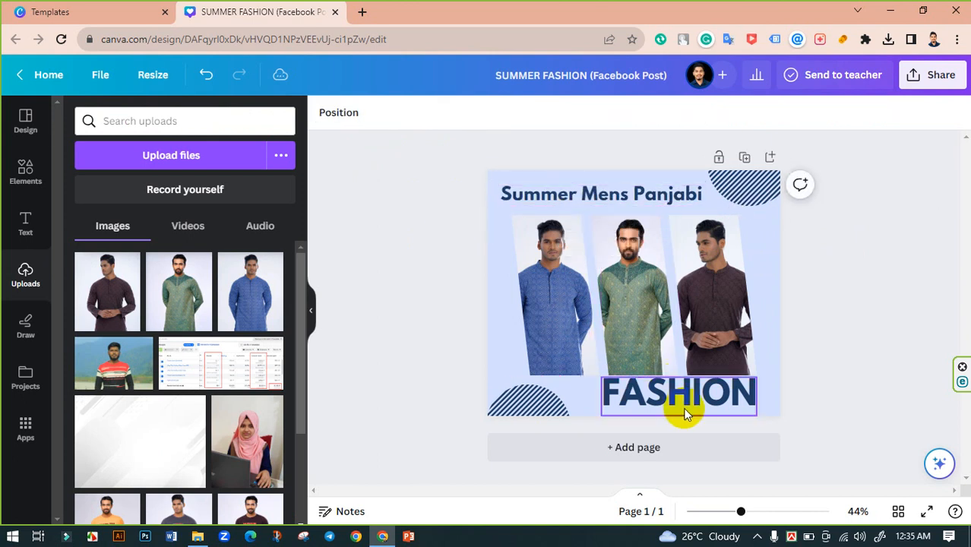
key(Delete)
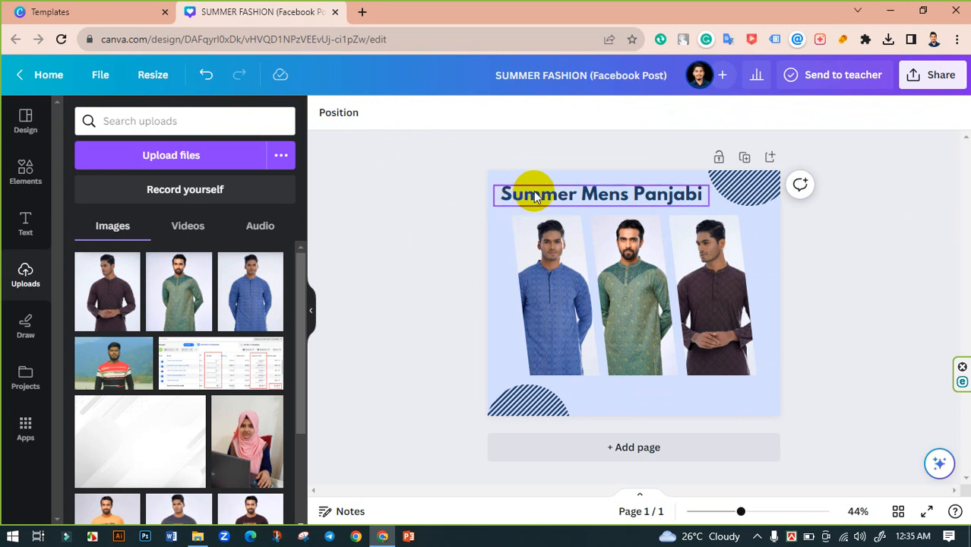
Break the heading before "Mens" so that "Summer" sits on its own line above "Mens Panjabi"
click(581, 194)
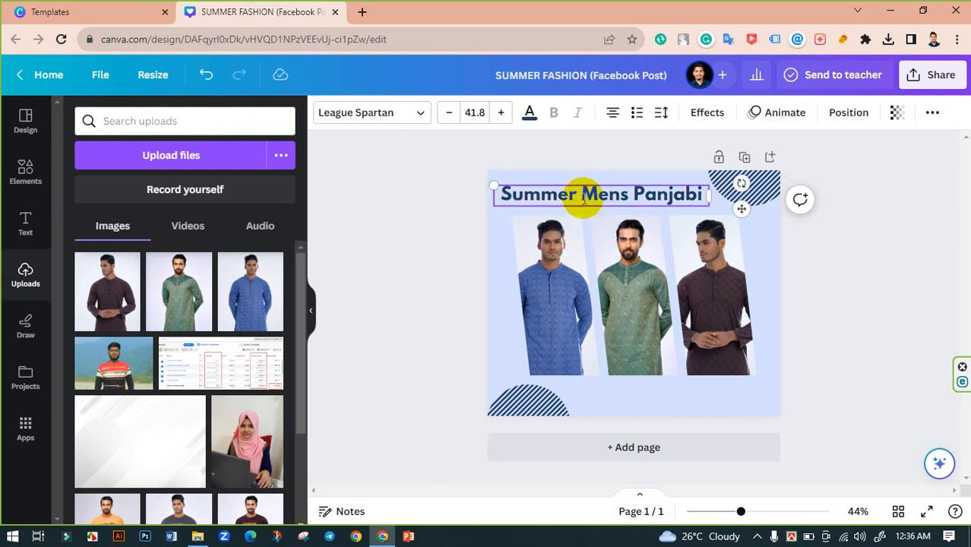
click(589, 209)
key(BackSpace)
key(Return)
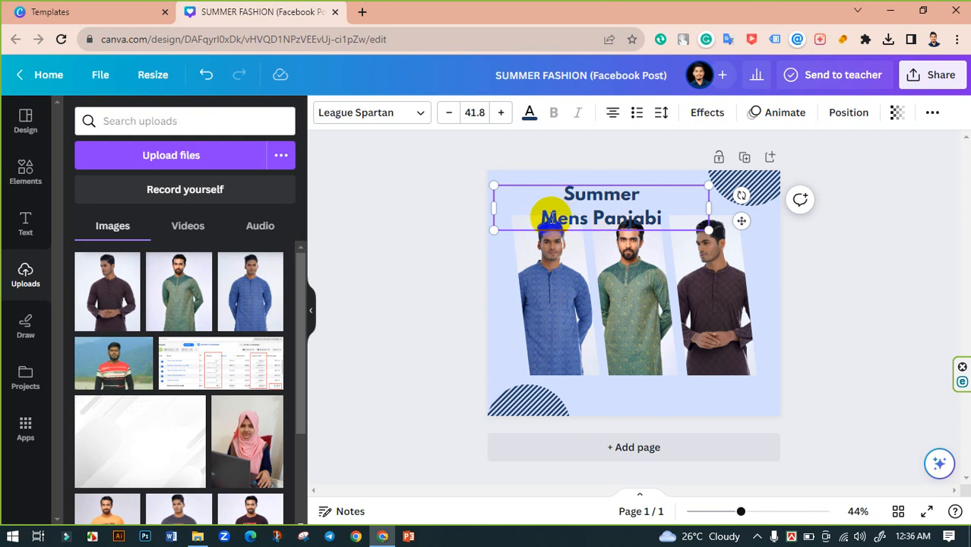
Reduce the font size of only the word "Summer" in the heading to 31.8
triple_click(600, 216)
double_click(602, 196)
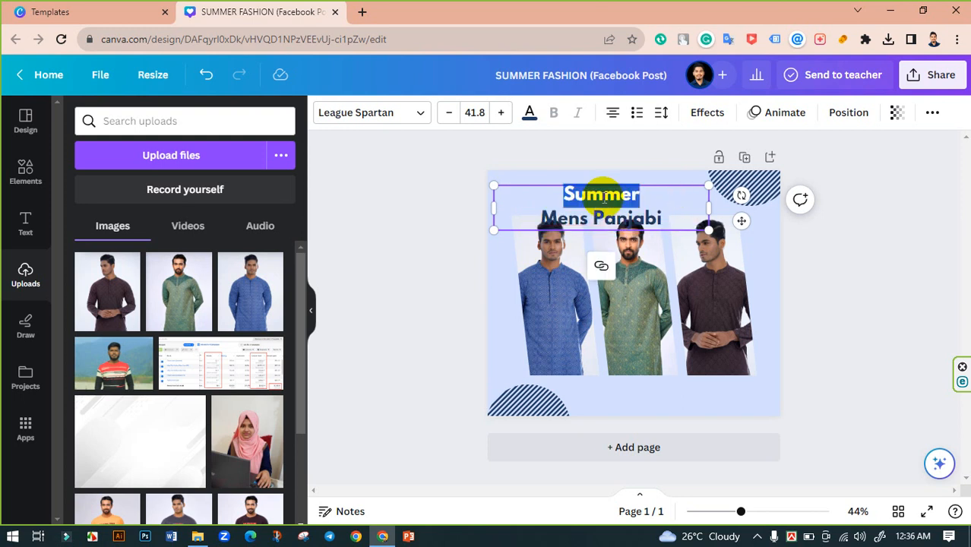
click(448, 114)
click(448, 114)
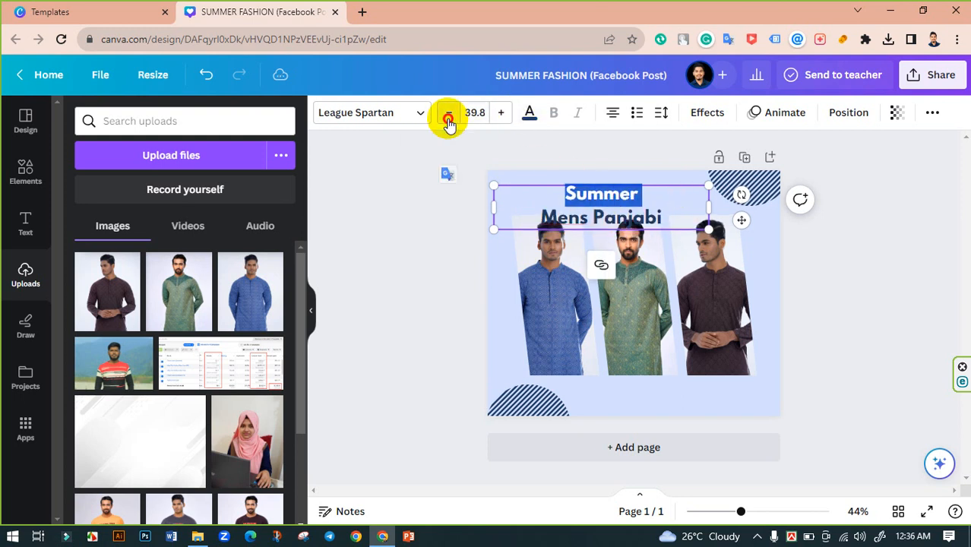
click(448, 114)
click(448, 113)
click(448, 114)
click(448, 114)
click(448, 114)
click(448, 114)
click(448, 114)
click(448, 114)
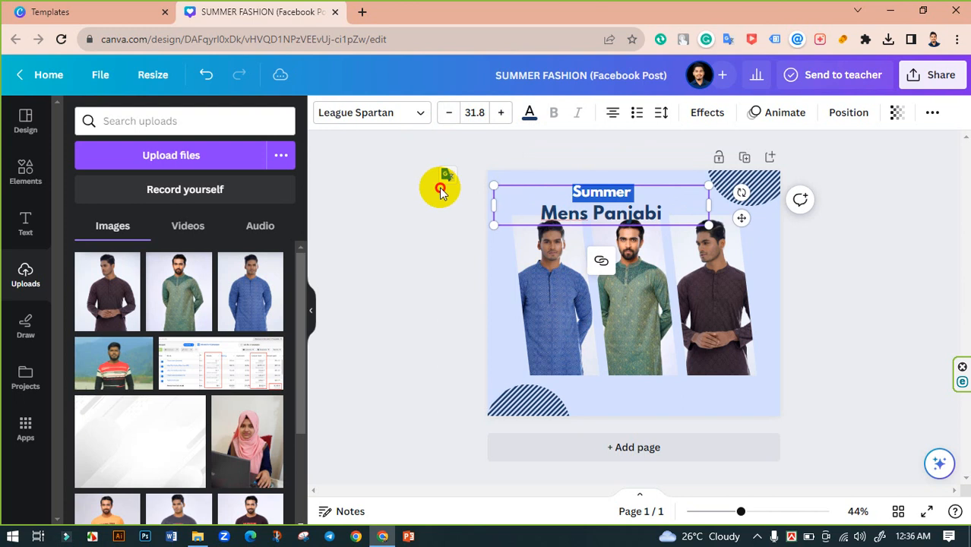
click(444, 189)
Move the heading up and remove the word "Summer" with its line, keeping only "Mens Panjabi"
click(626, 206)
drag(626, 206, 614, 204)
double_click(612, 188)
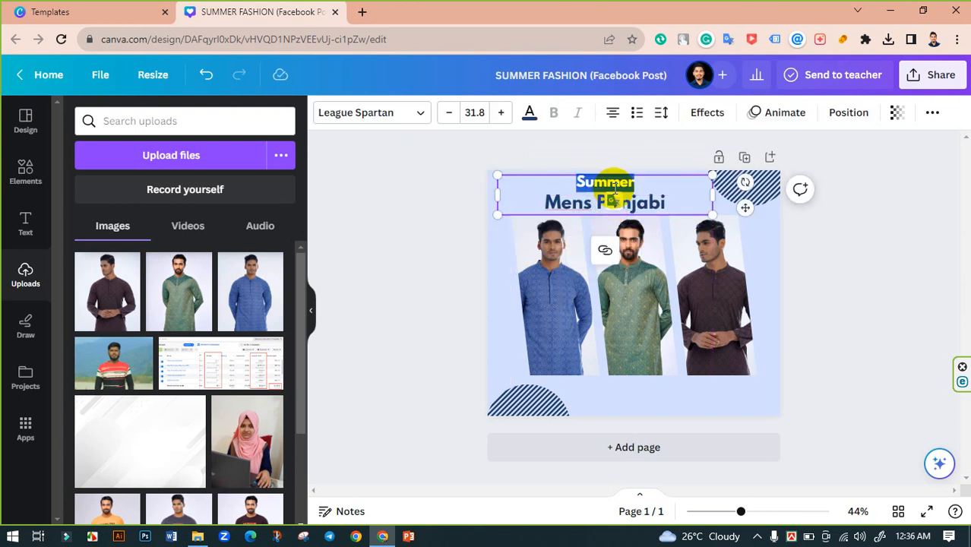
key(BackSpace)
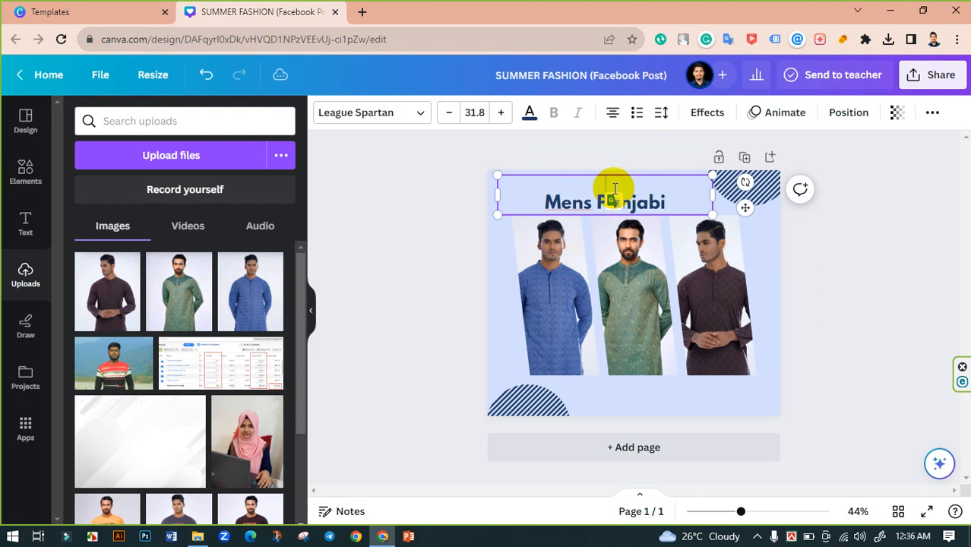
click(545, 201)
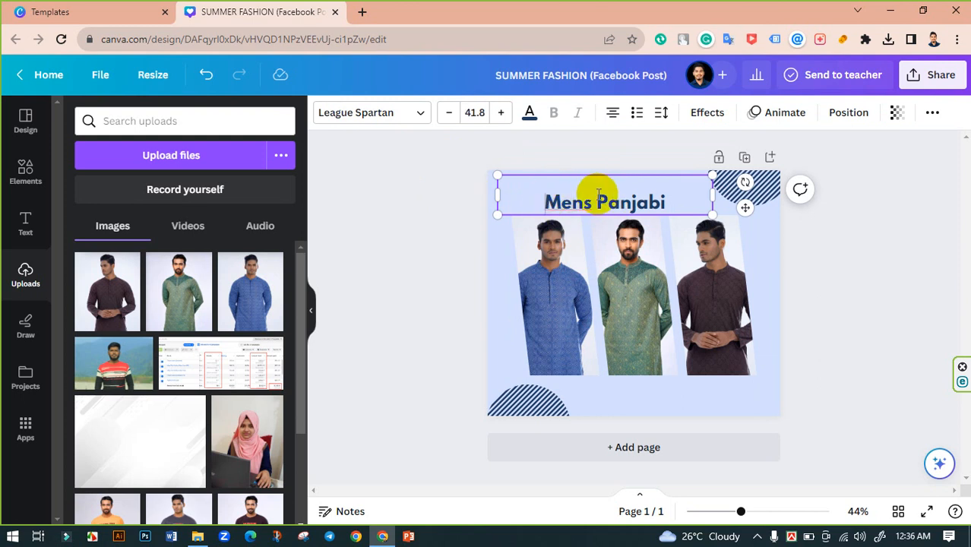
key(BackSpace)
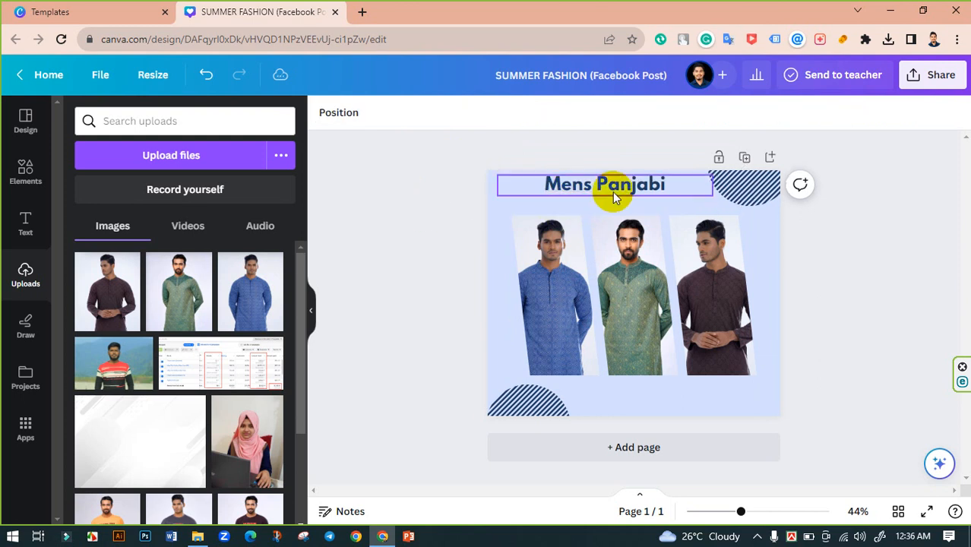
Create a separate "Summer" text from a duplicate placed above "Mens Panjabi", and narrow its box to fit the word
drag(717, 188, 650, 197)
double_click(649, 196)
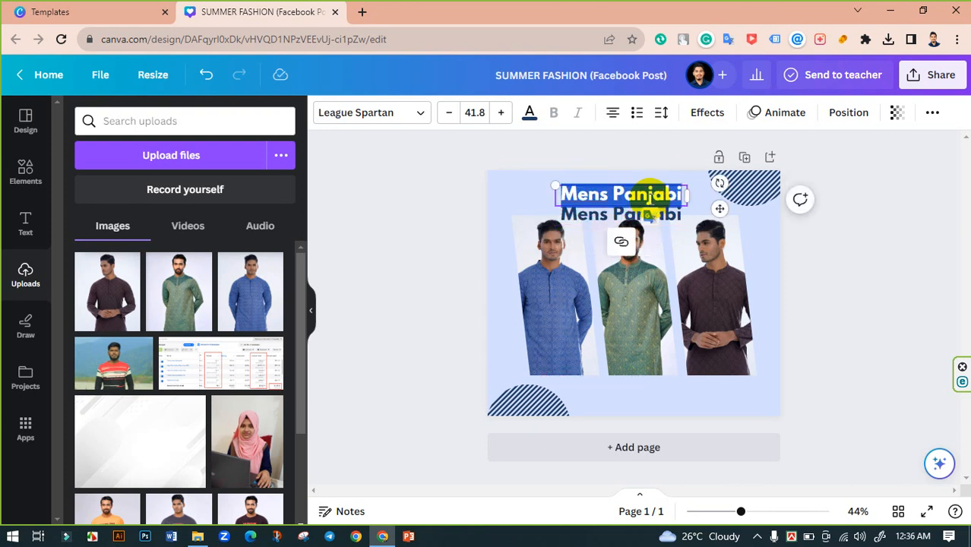
text(Summer)
click(524, 206)
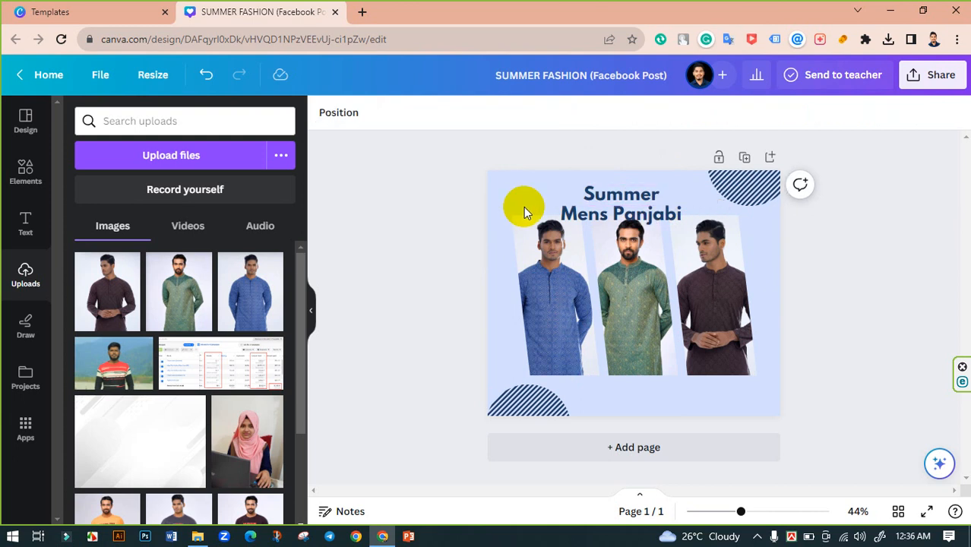
click(633, 196)
drag(689, 197, 665, 196)
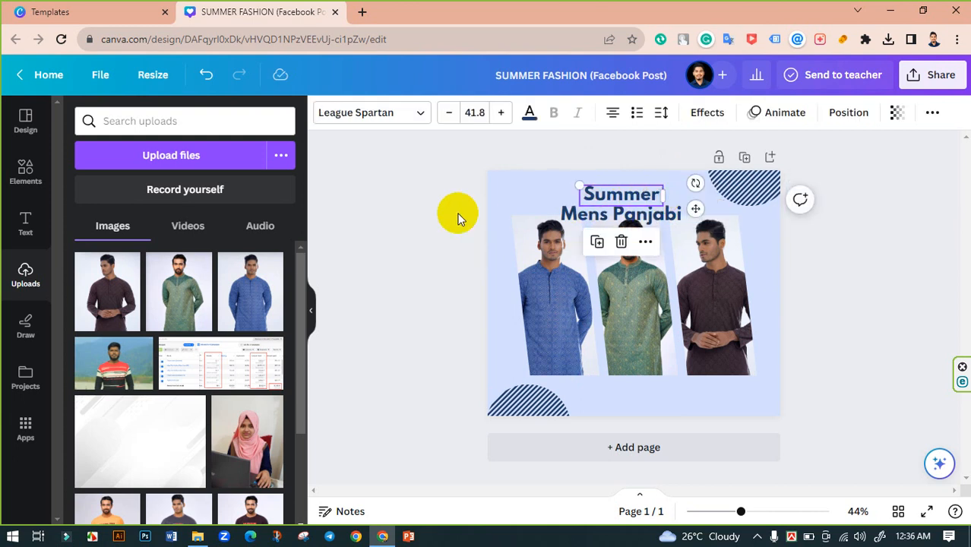
Try the uploaded fonts Li Mustafa Sa. Unicode Regular and Li Padanko Unicode Regular on the "Summer" text
click(408, 111)
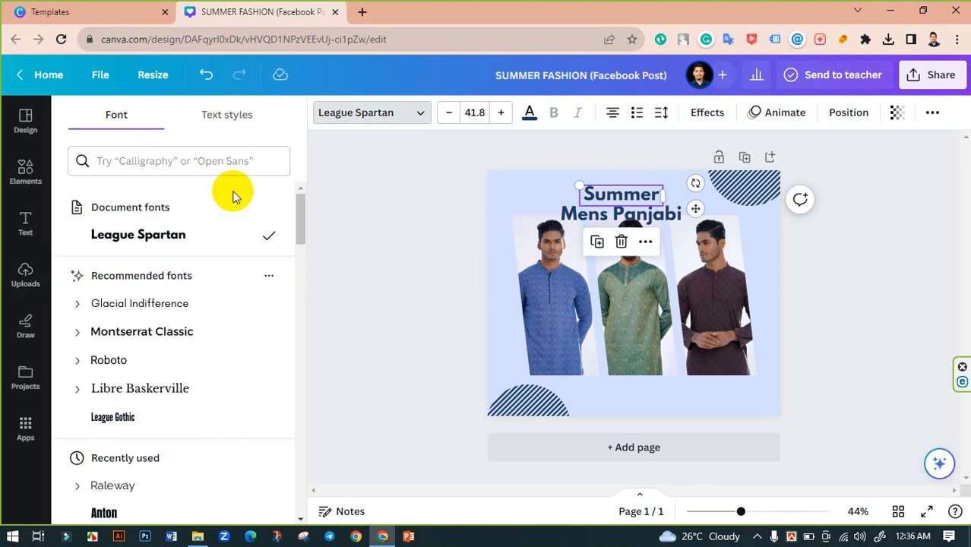
scroll(169, 367, down, 3)
scroll(168, 367, down, 4)
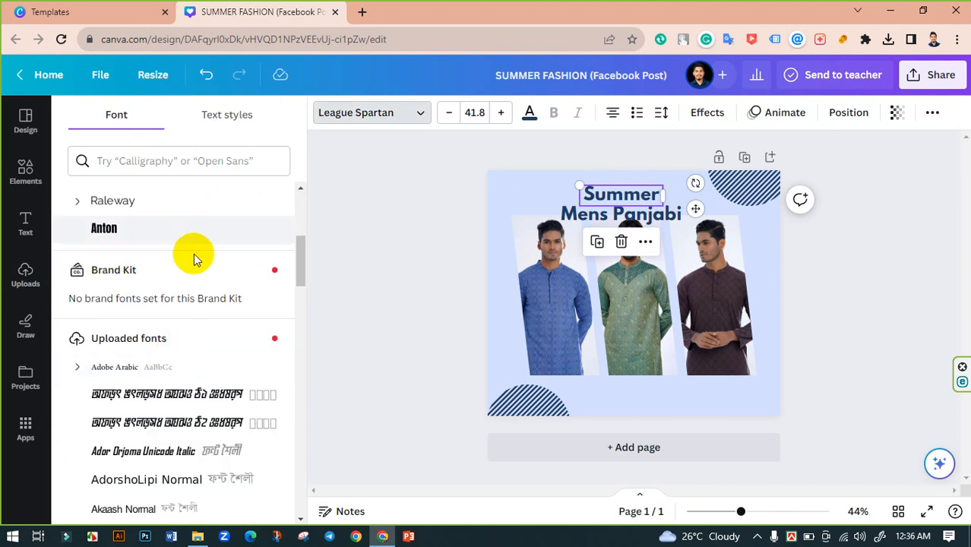
scroll(204, 274, down, 8)
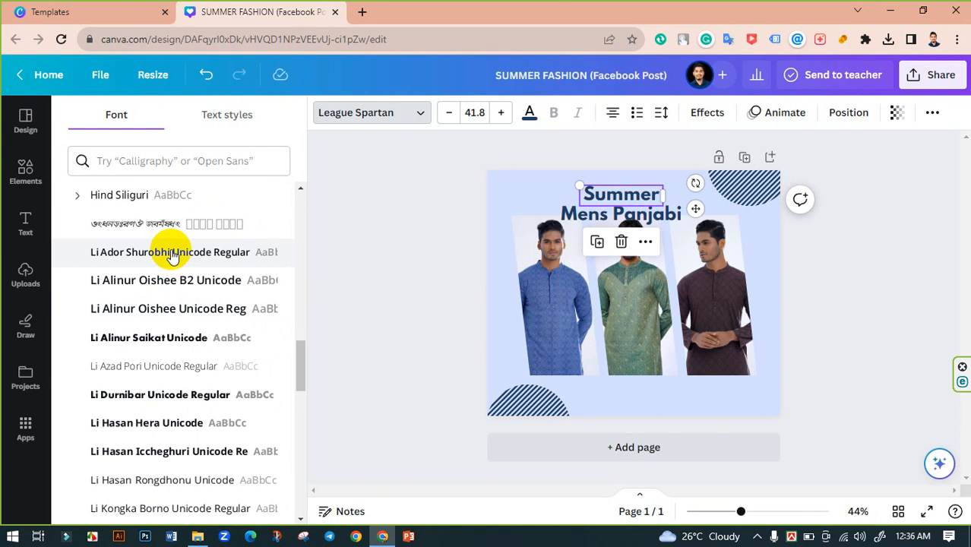
scroll(169, 259, down, 5)
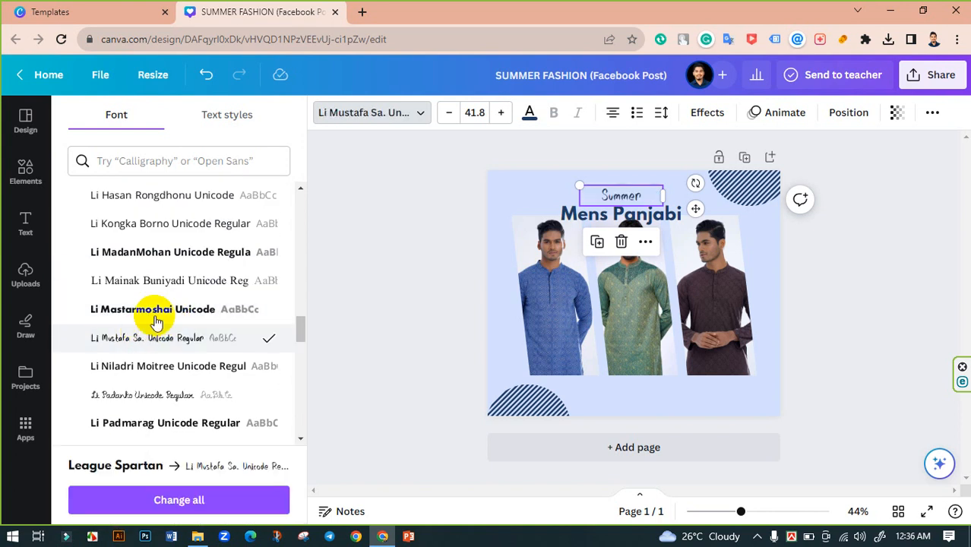
scroll(155, 322, down, 2)
click(133, 255)
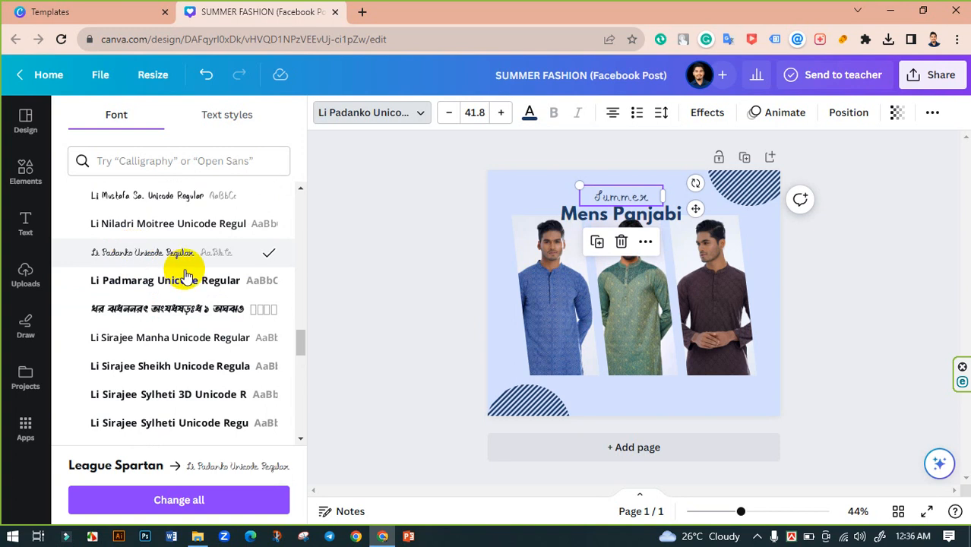
Set the font of the "Summer" text to Advetime from the popular fonts
scroll(190, 288, down, 4)
scroll(189, 334, down, 1)
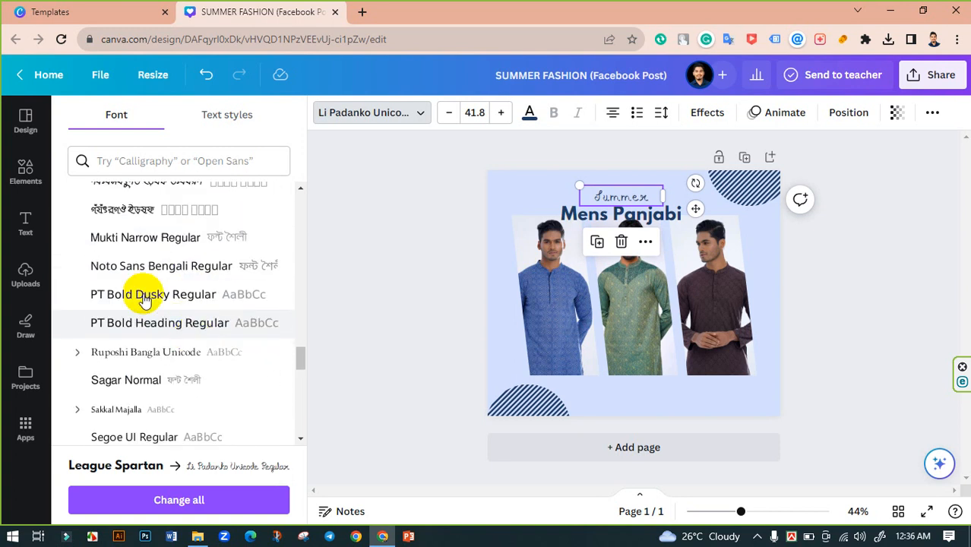
scroll(163, 273, down, 3)
scroll(162, 269, down, 2)
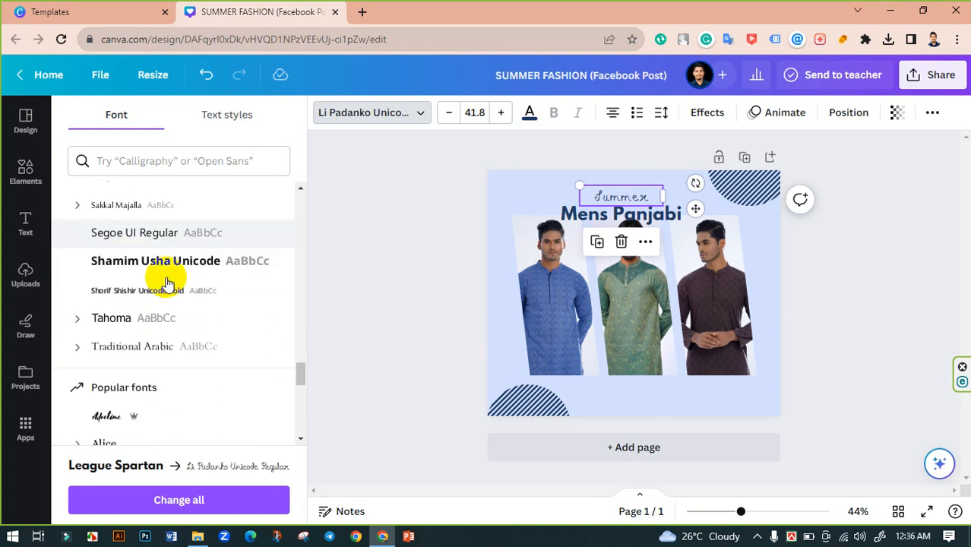
click(114, 334)
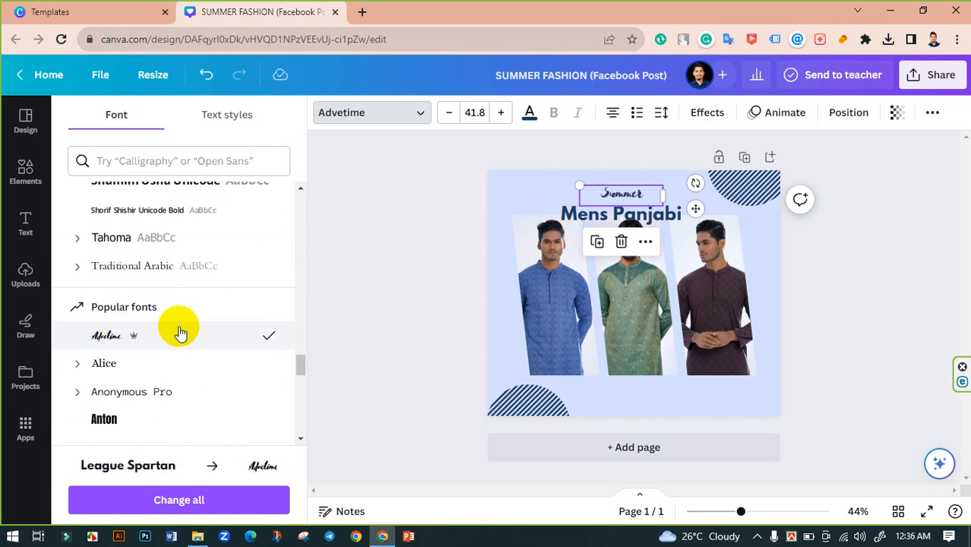
scroll(175, 326, down, 3)
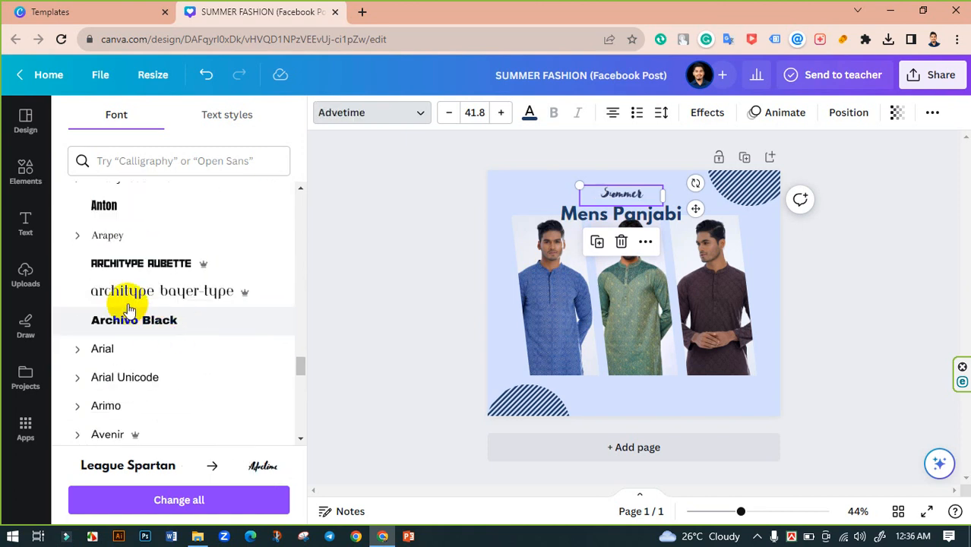
Try the Architype Bayer-type font on the "Summer" text and set it to Benedict instead
click(174, 295)
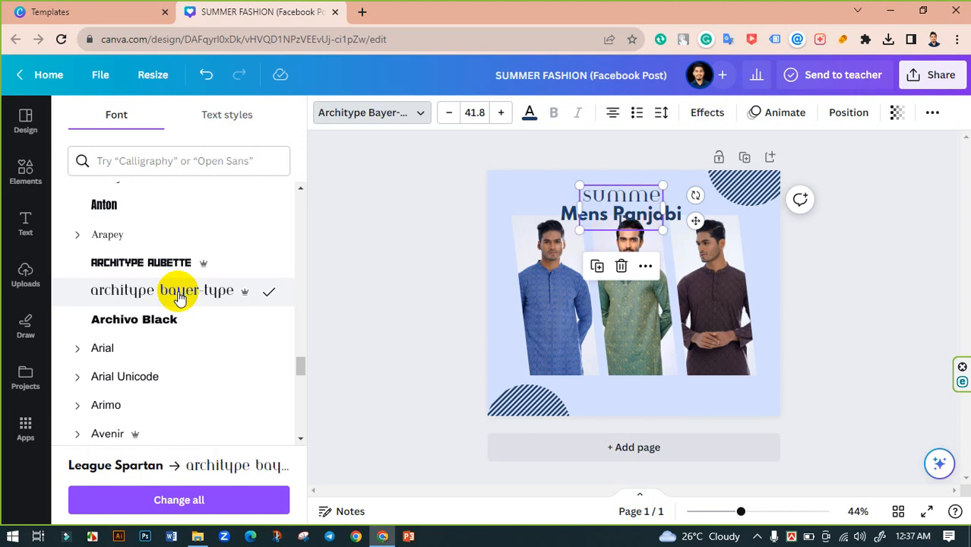
scroll(182, 294, down, 2)
scroll(154, 314, down, 2)
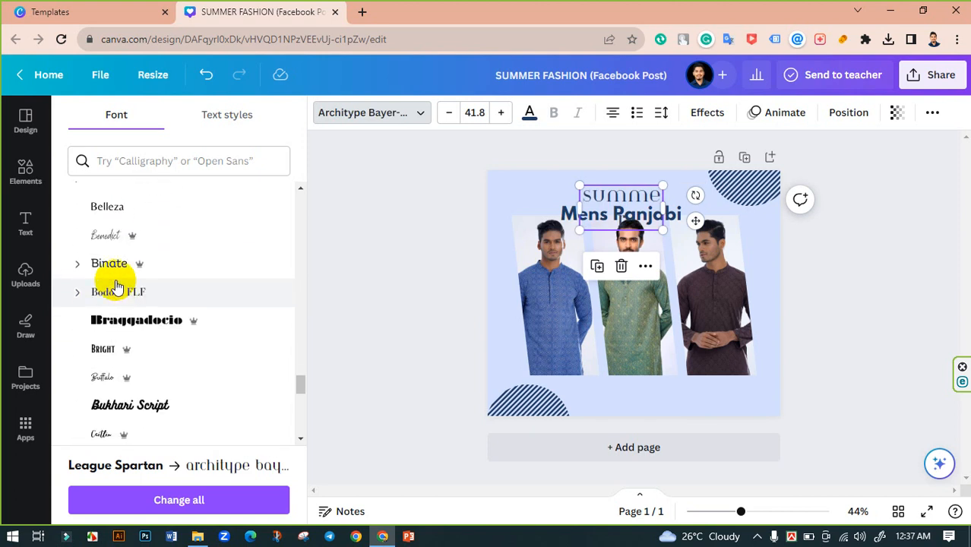
click(105, 236)
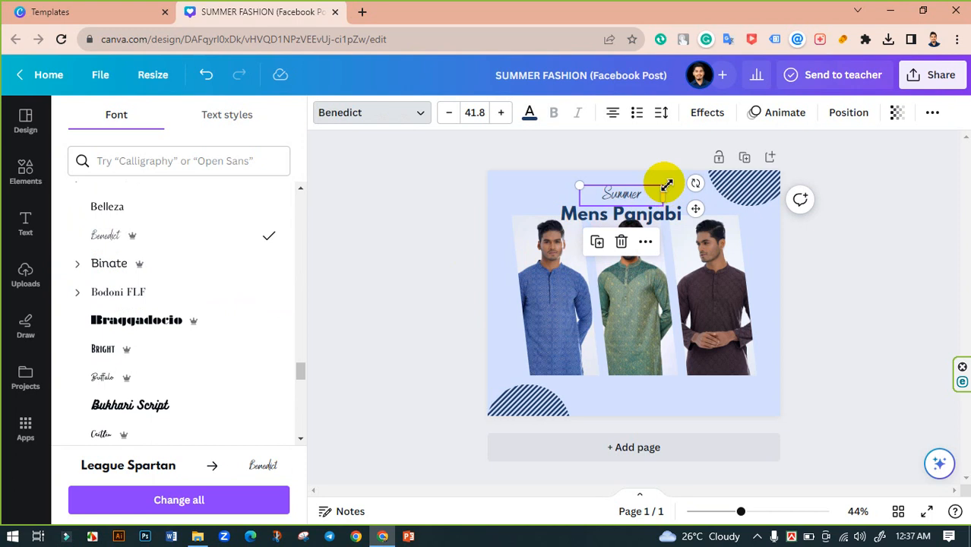
Enlarge the "Summer" text to about size 94.1 and position it just above and overlapping "Mens Panjabi"
drag(666, 185, 715, 156)
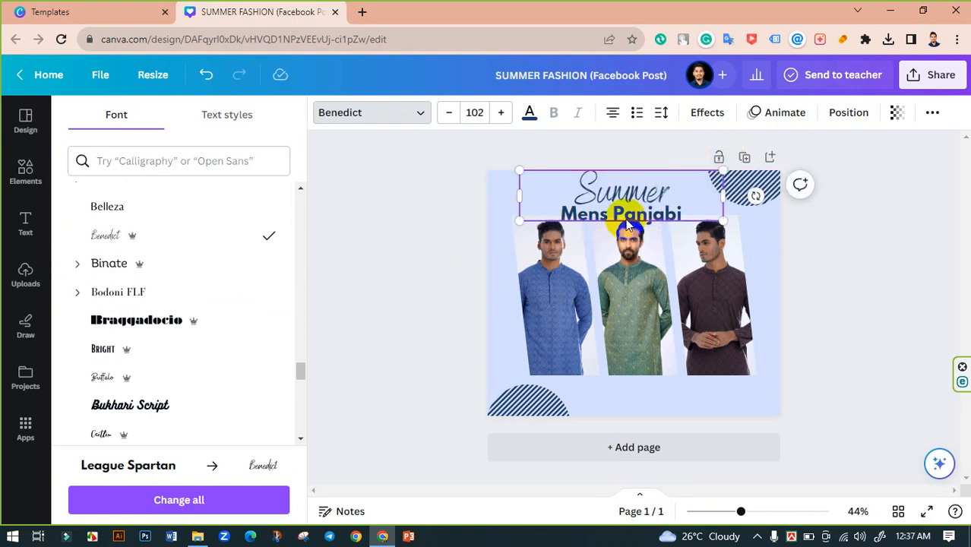
drag(760, 512, 766, 510)
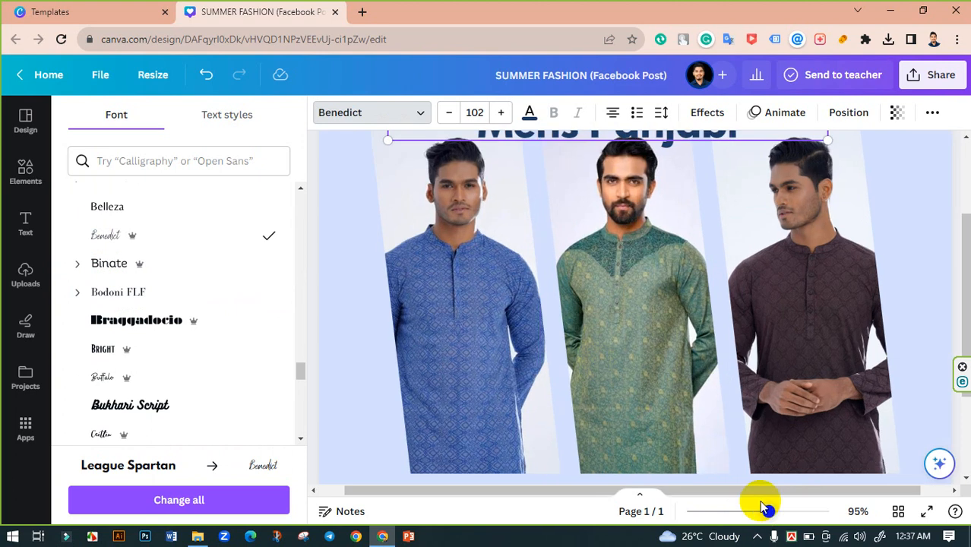
scroll(595, 347, up, 3)
drag(621, 232, 621, 243)
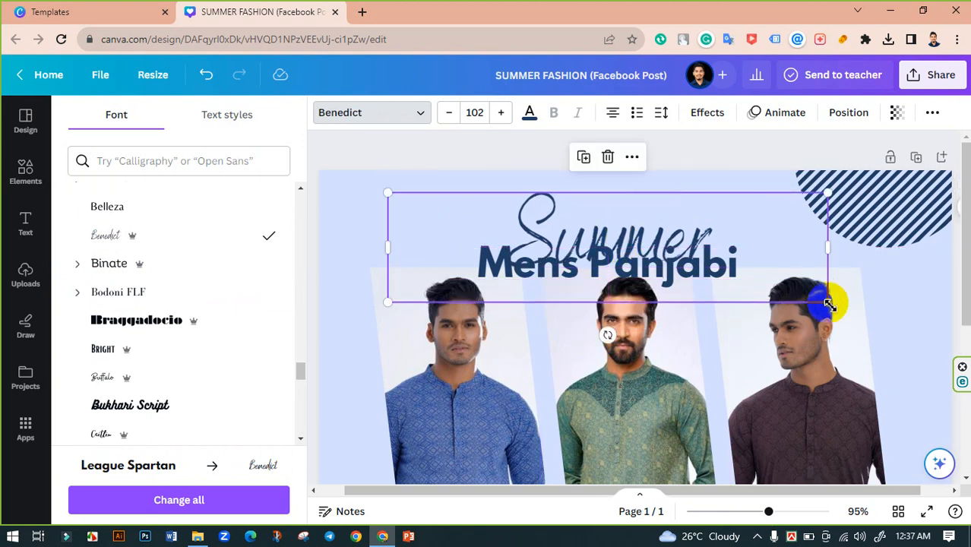
drag(820, 301, 811, 298)
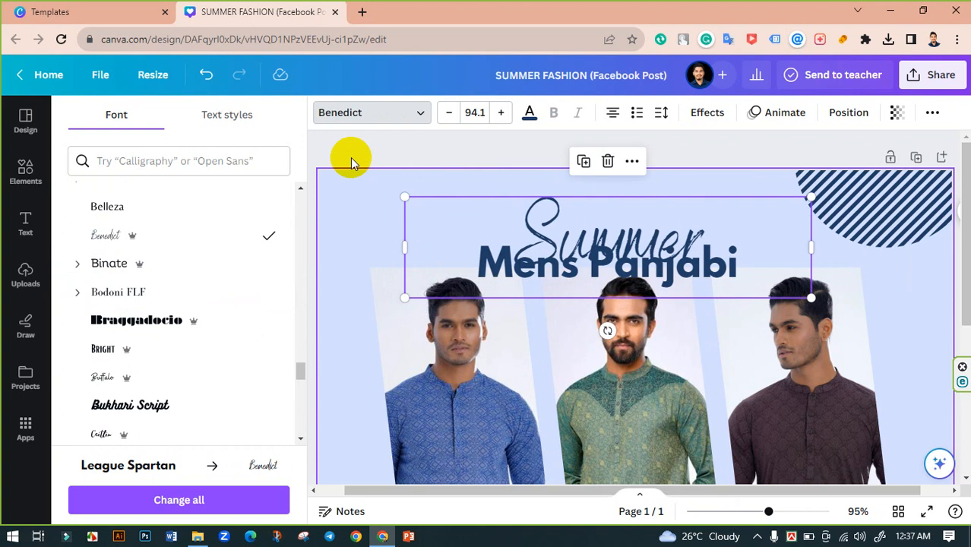
Narrow the "Summer" text box to a width of about 304 so it fits the word
click(499, 258)
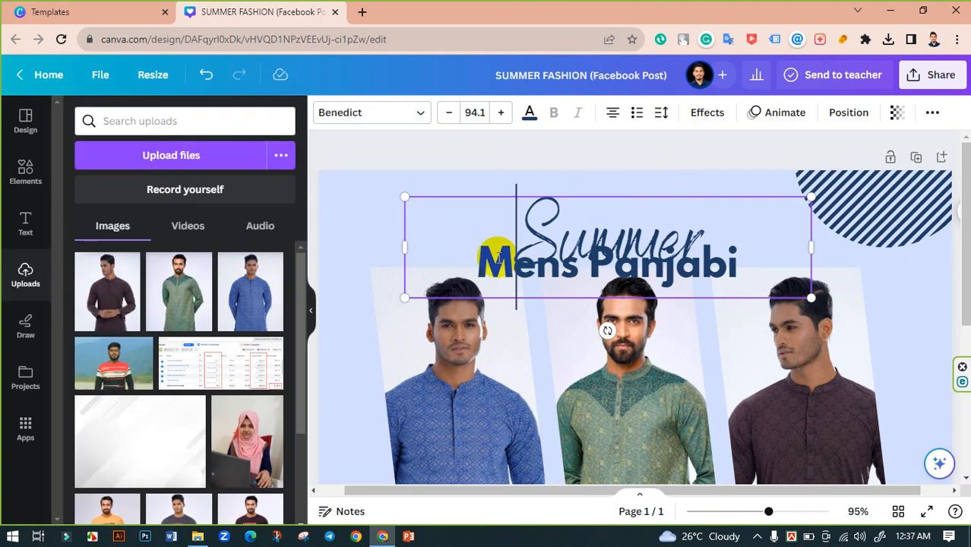
click(422, 149)
click(516, 211)
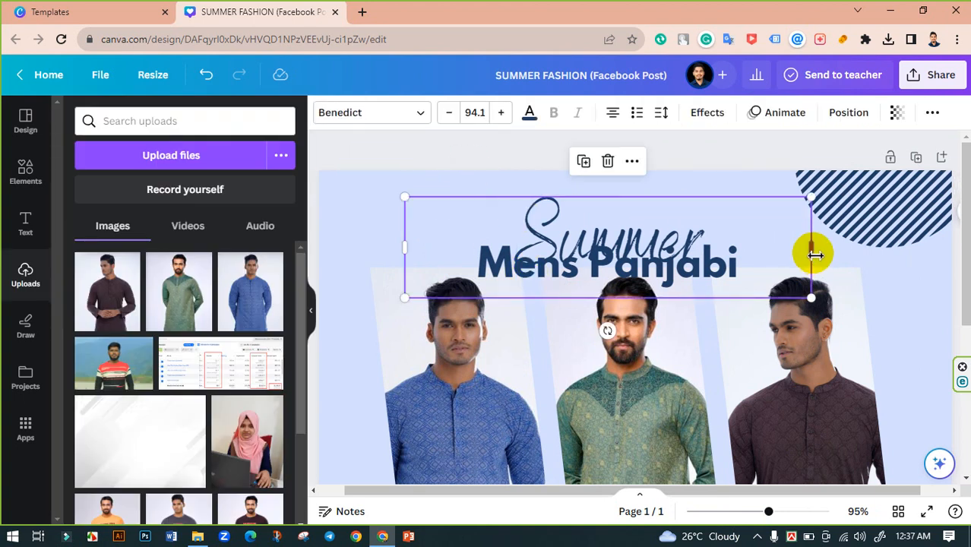
drag(811, 254, 710, 251)
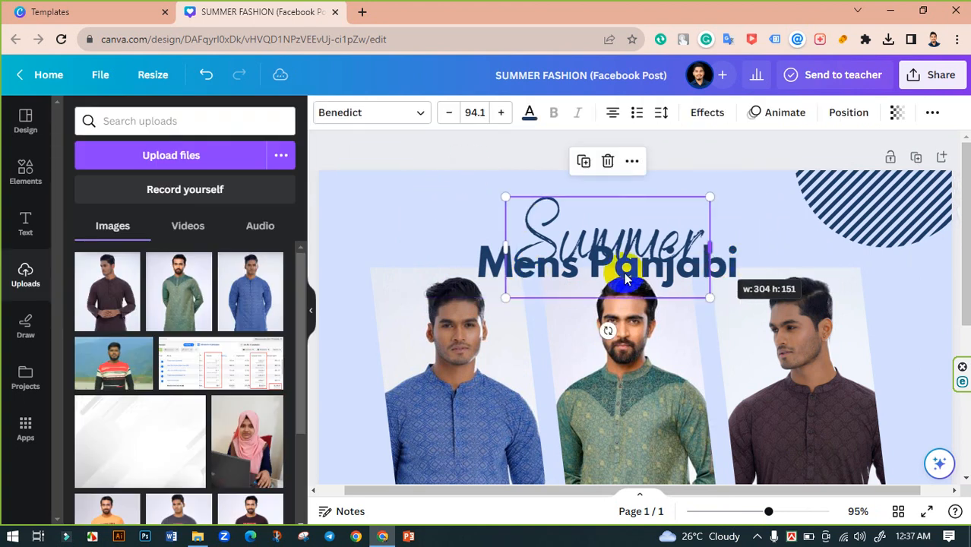
Try the fonts Braggadocio, Futura Black and Gagalin on the "Mens Panjabi" text
click(480, 264)
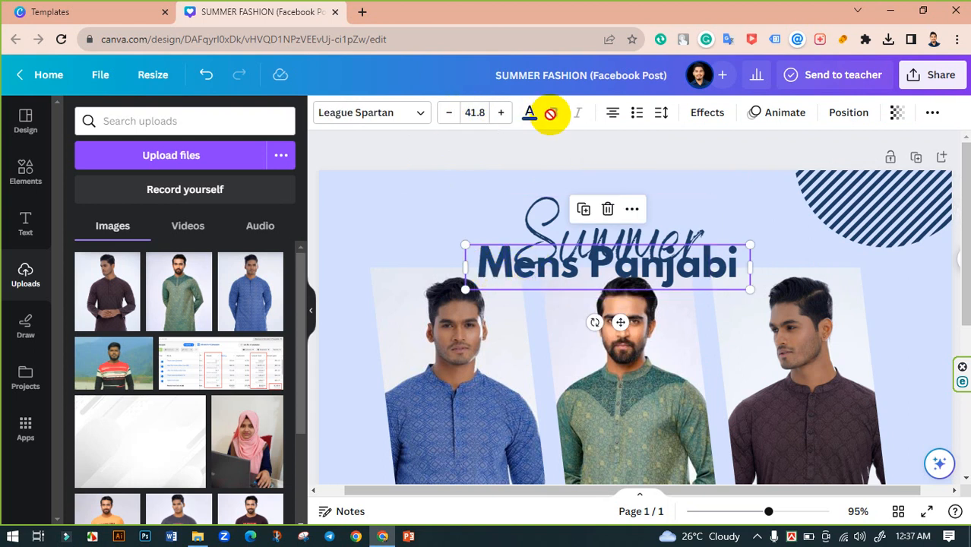
click(418, 114)
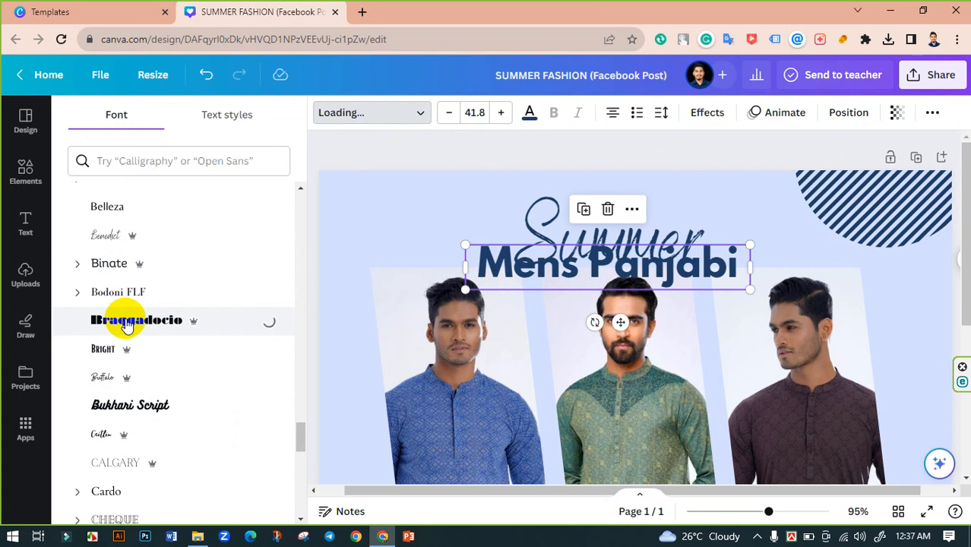
scroll(143, 318, down, 6)
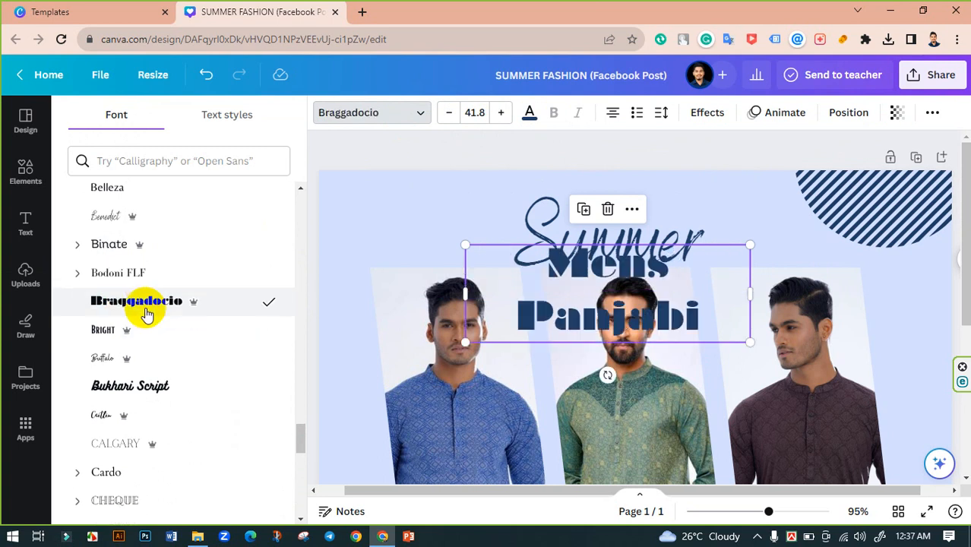
scroll(146, 336, down, 3)
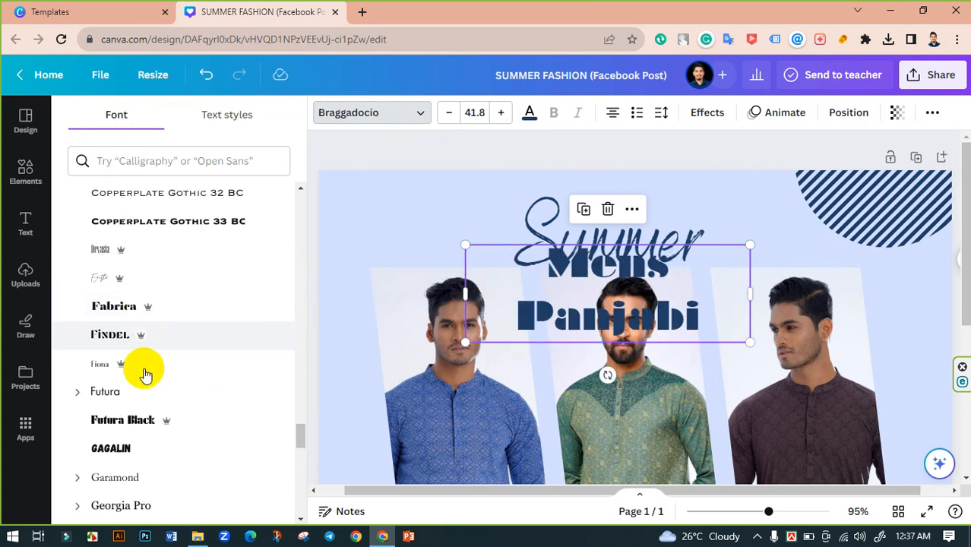
click(122, 425)
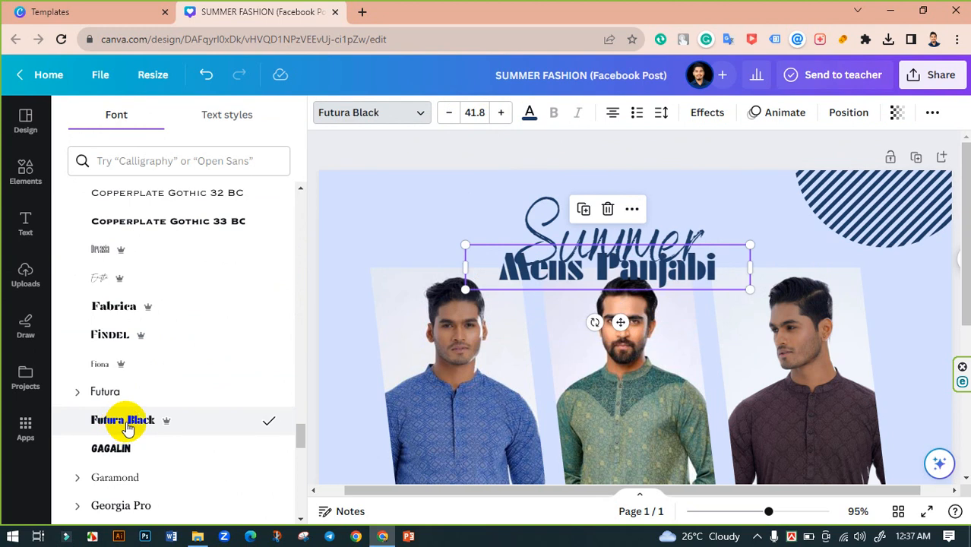
click(122, 447)
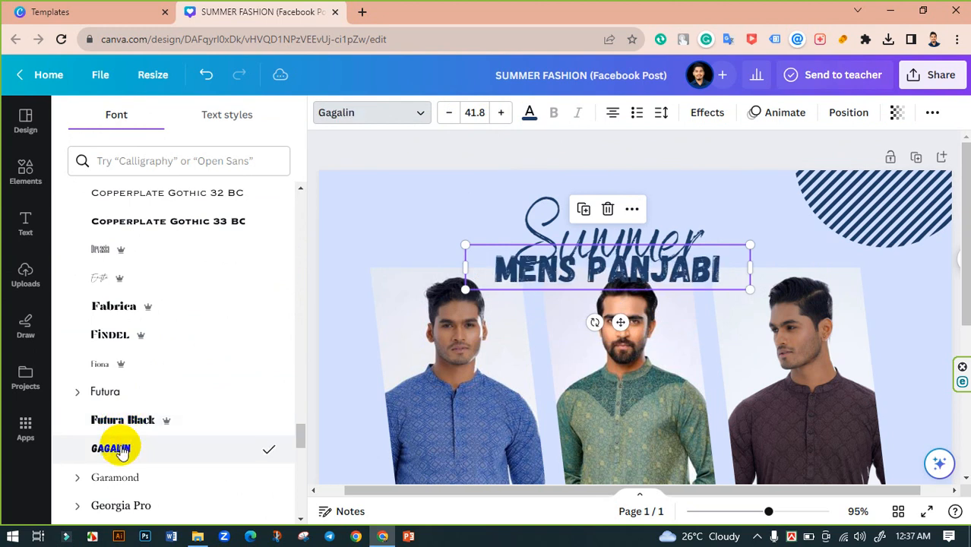
Try the fonts Horizon, Kare and League Spartan on the "Mens Panjabi" text
scroll(125, 436, down, 5)
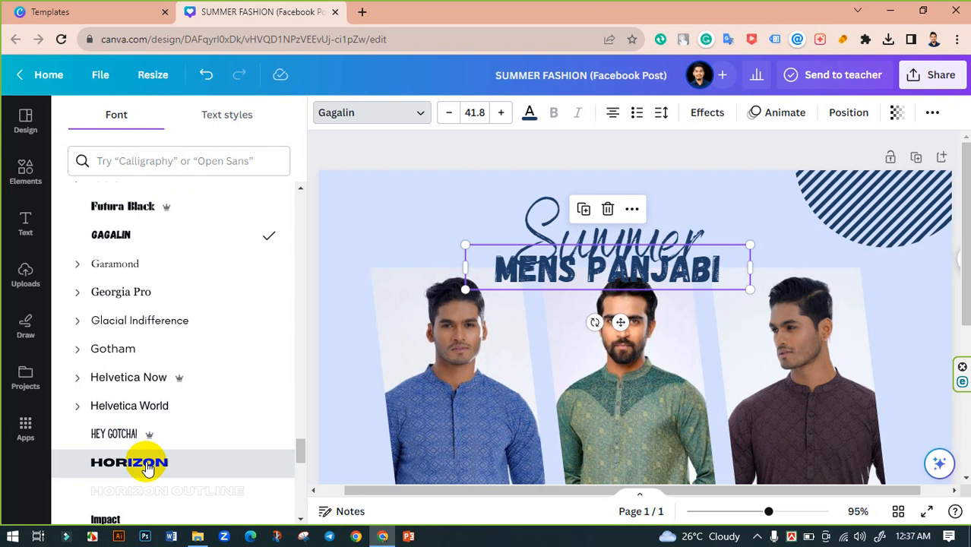
click(141, 460)
scroll(152, 406, down, 5)
click(103, 333)
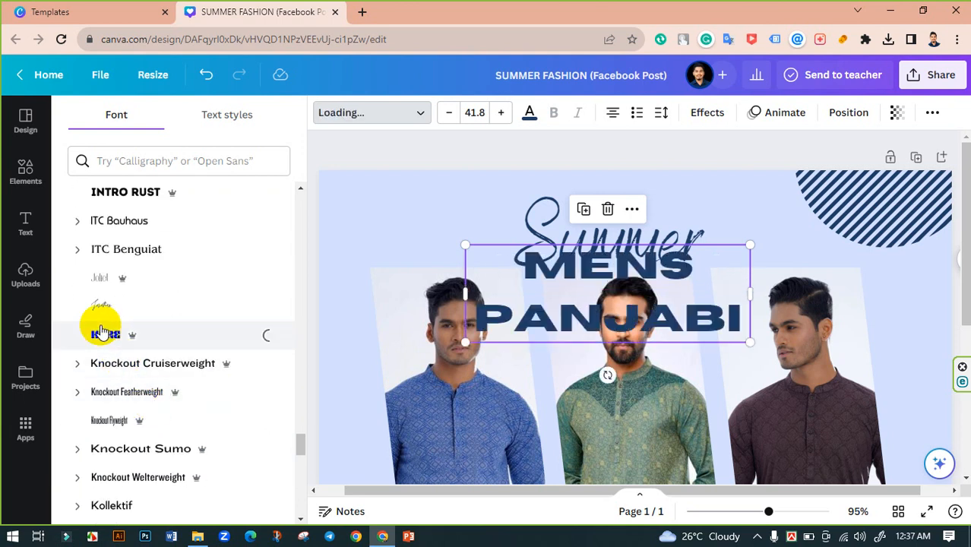
scroll(122, 349, down, 3)
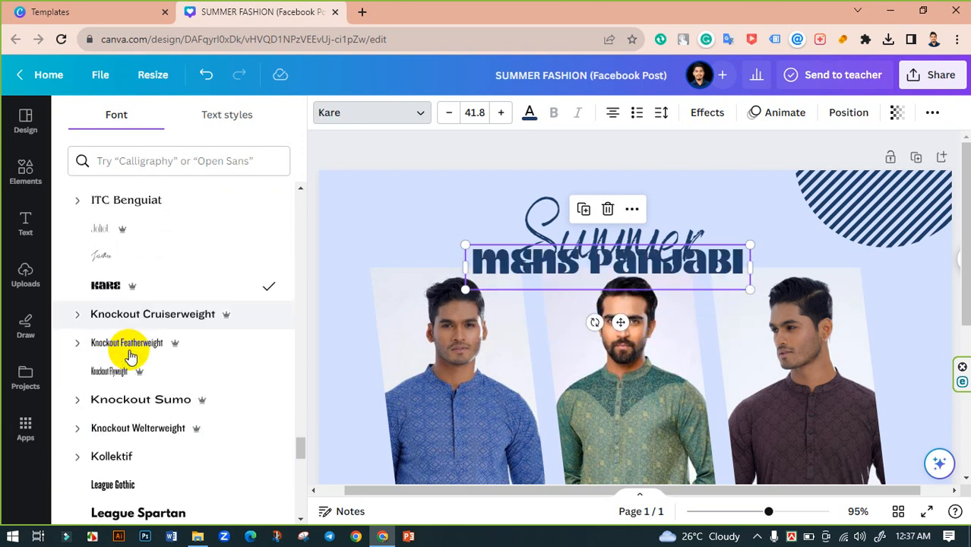
click(130, 417)
scroll(163, 406, down, 4)
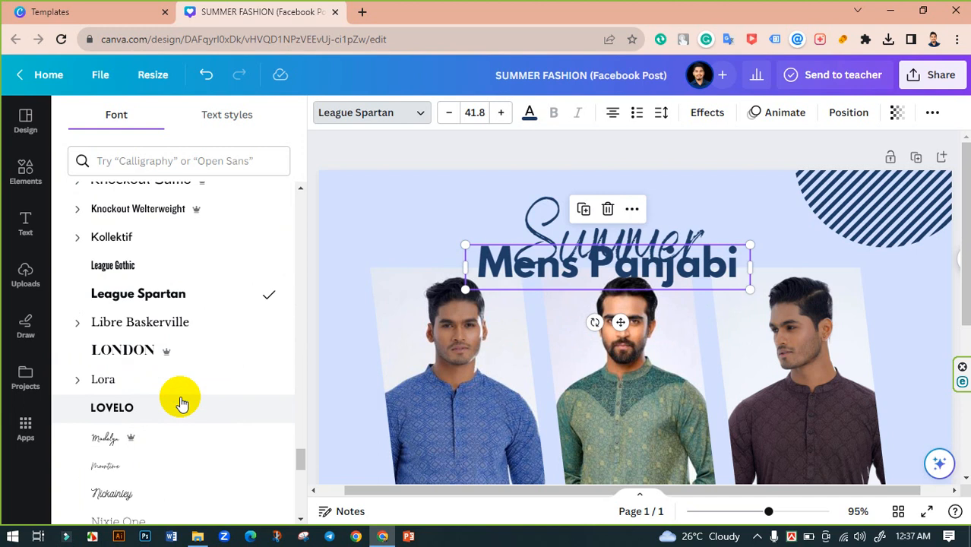
Try the fonts London, Lovelo and Oilvare Base on the "Mens Panjabi" text
click(118, 336)
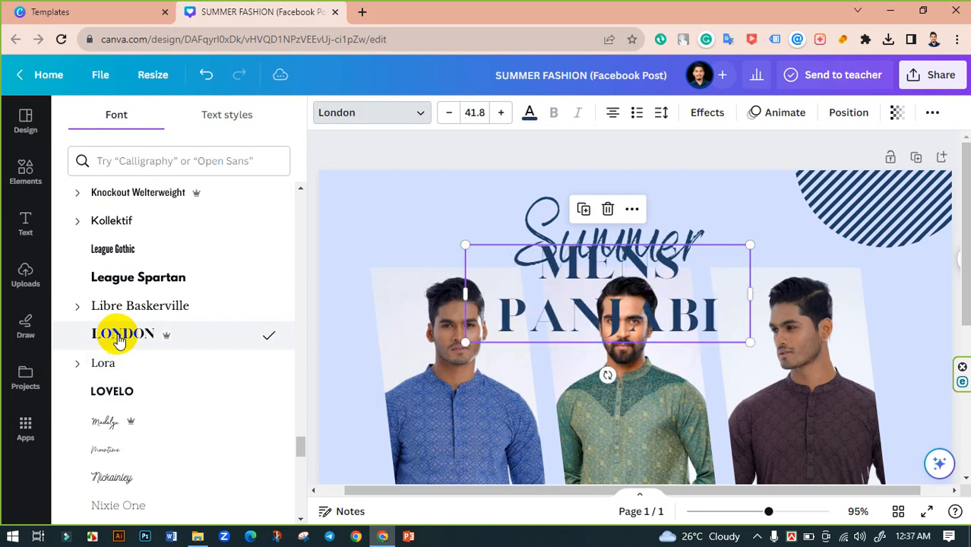
scroll(118, 338, down, 2)
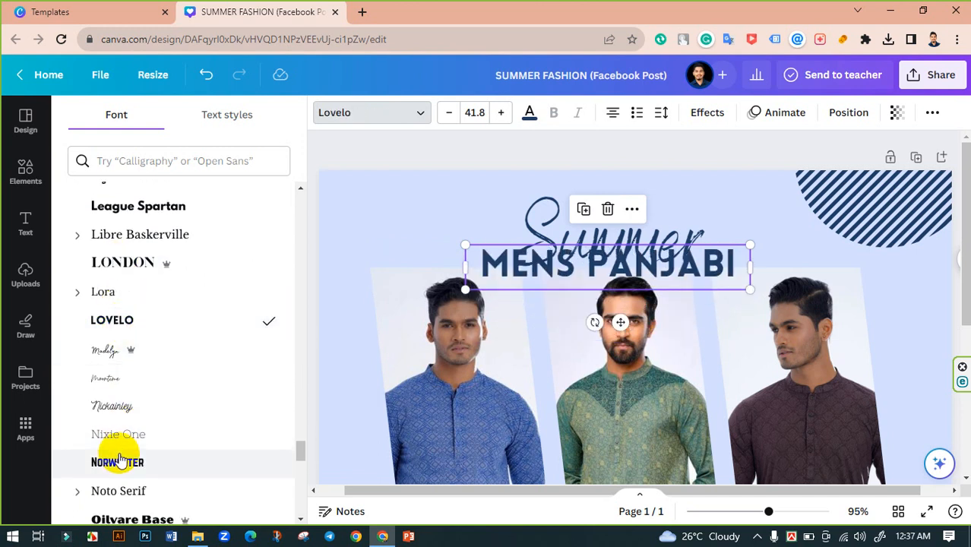
scroll(182, 444, down, 4)
click(140, 379)
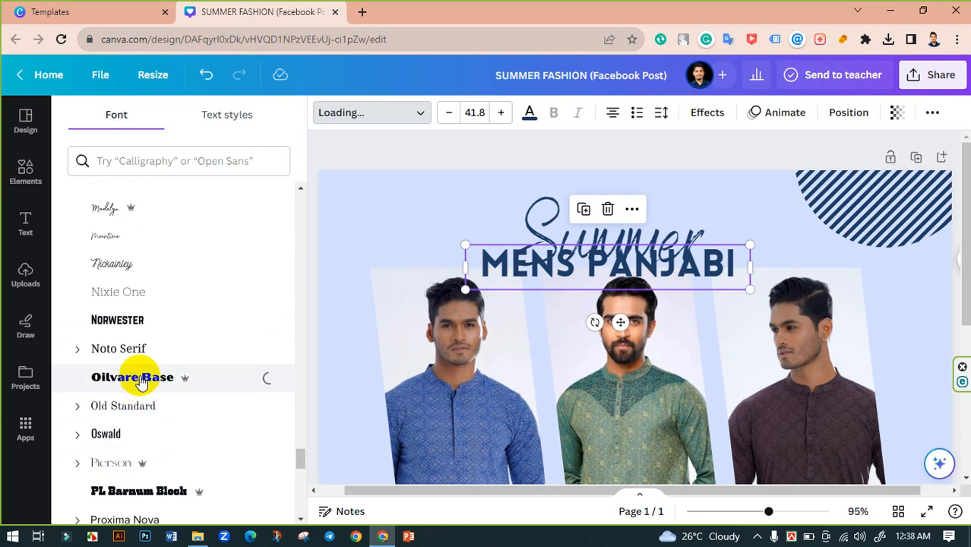
Try PL Barnum Block on the "Mens Panjabi" text and set its font to Shrikhand
scroll(145, 379, down, 4)
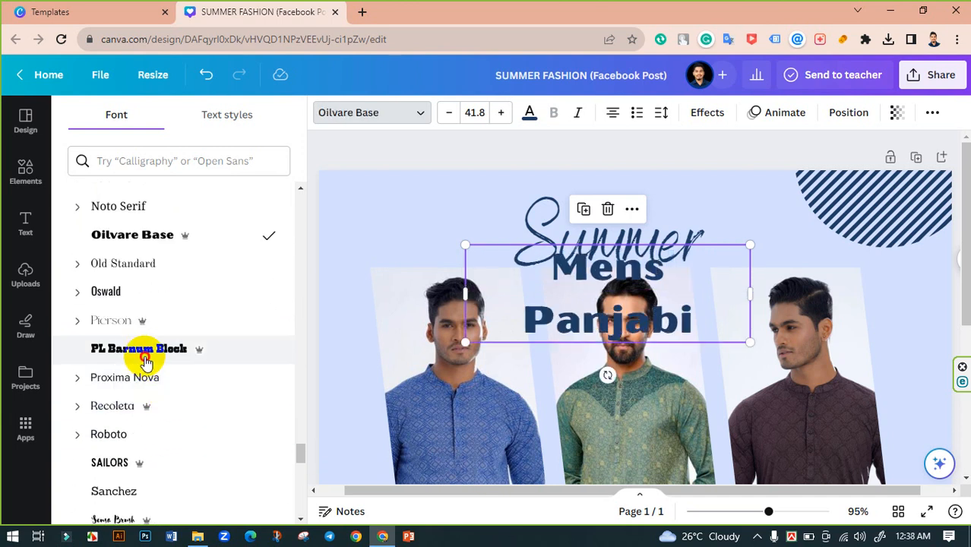
scroll(147, 363, down, 2)
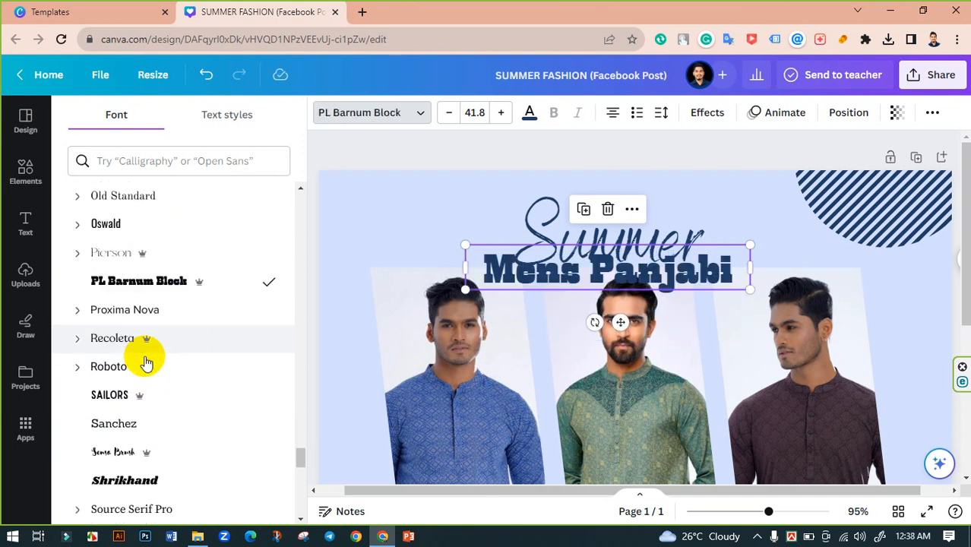
click(129, 476)
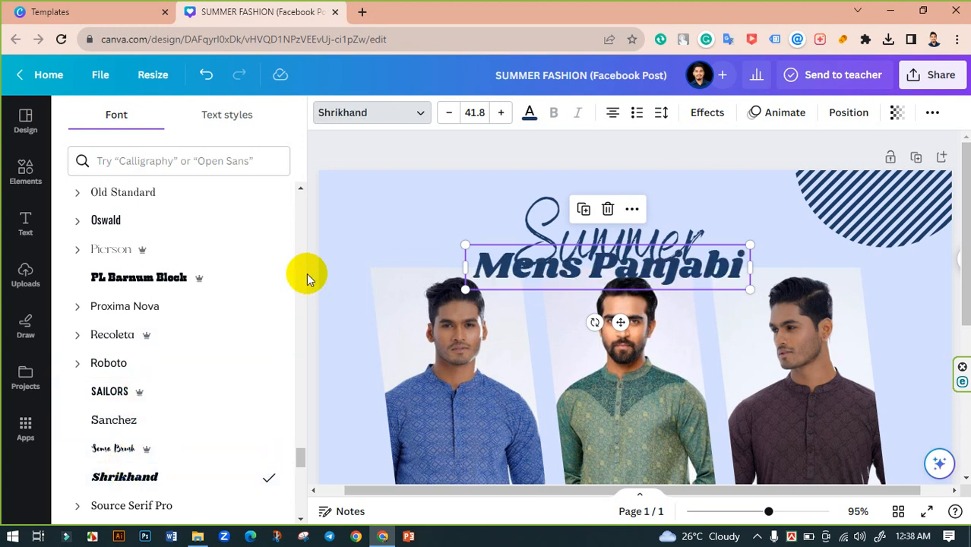
Move the "Summer" text up slightly so it overlaps "Mens Panjabi" less
click(511, 156)
click(640, 201)
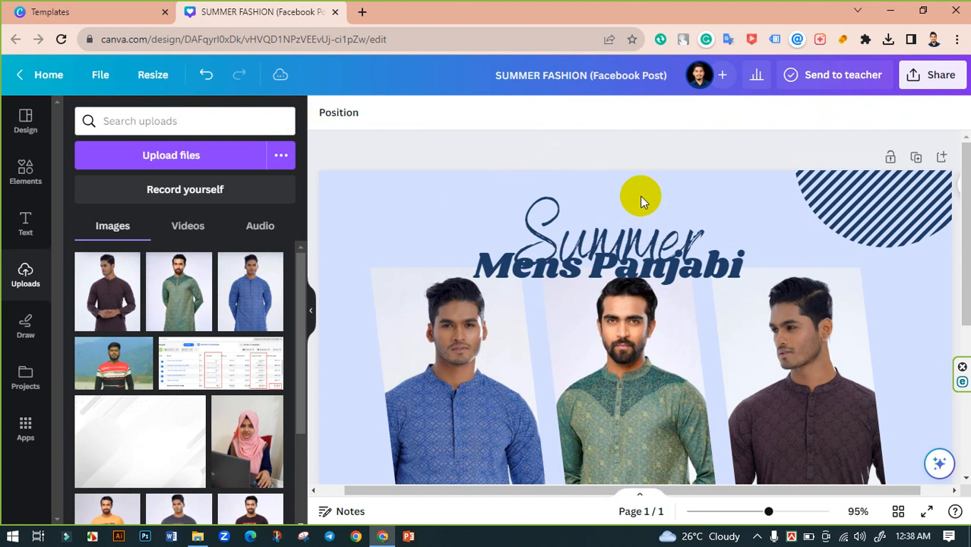
drag(614, 237, 613, 222)
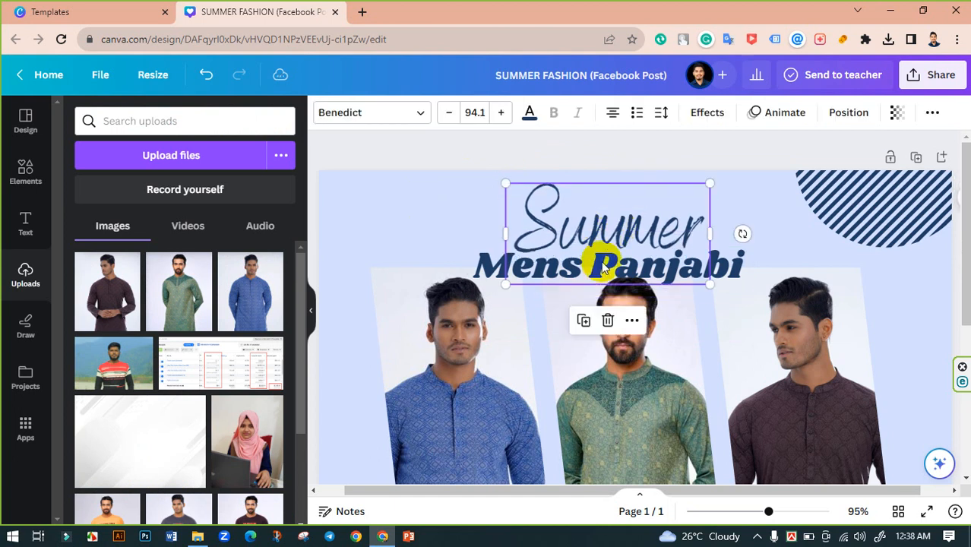
Select the three panjabi photos together and move them down, leaving a gap below the heading
scroll(600, 266, down, 5)
click(600, 266)
scroll(604, 266, up, 5)
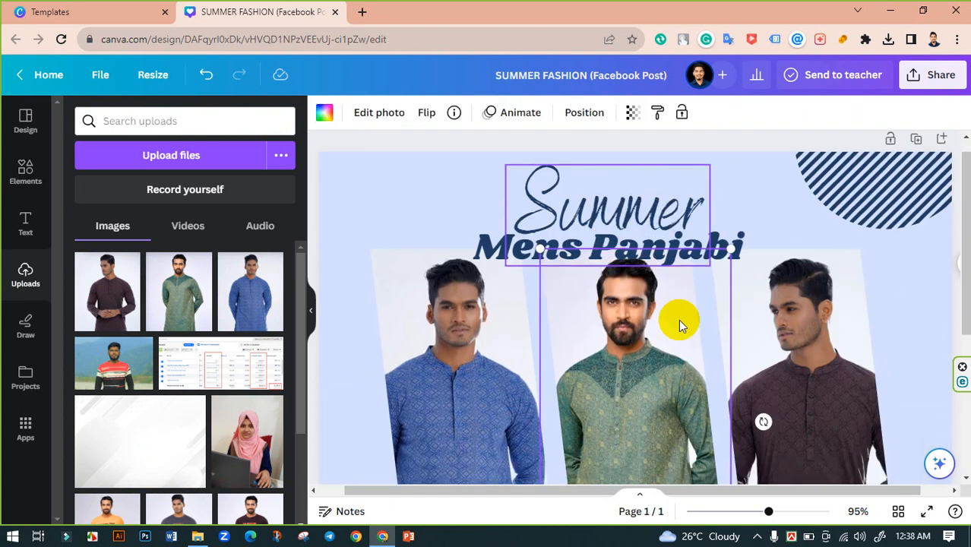
scroll(679, 319, down, 1)
drag(751, 515, 743, 511)
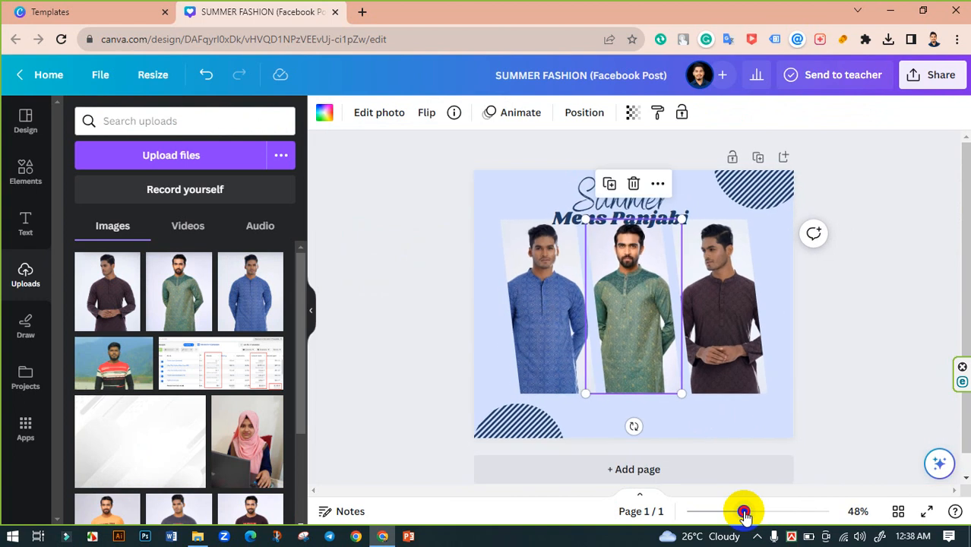
click(810, 324)
drag(754, 319, 531, 313)
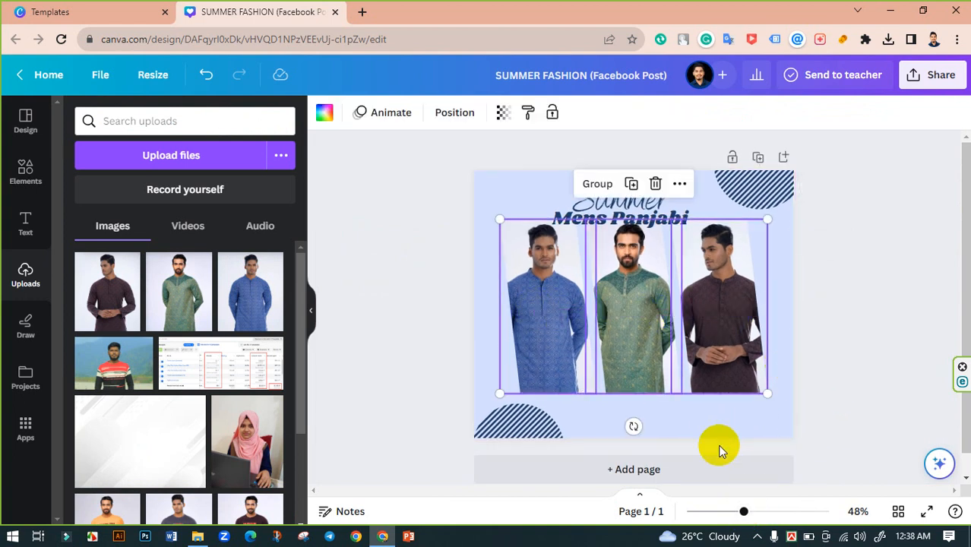
click(368, 268)
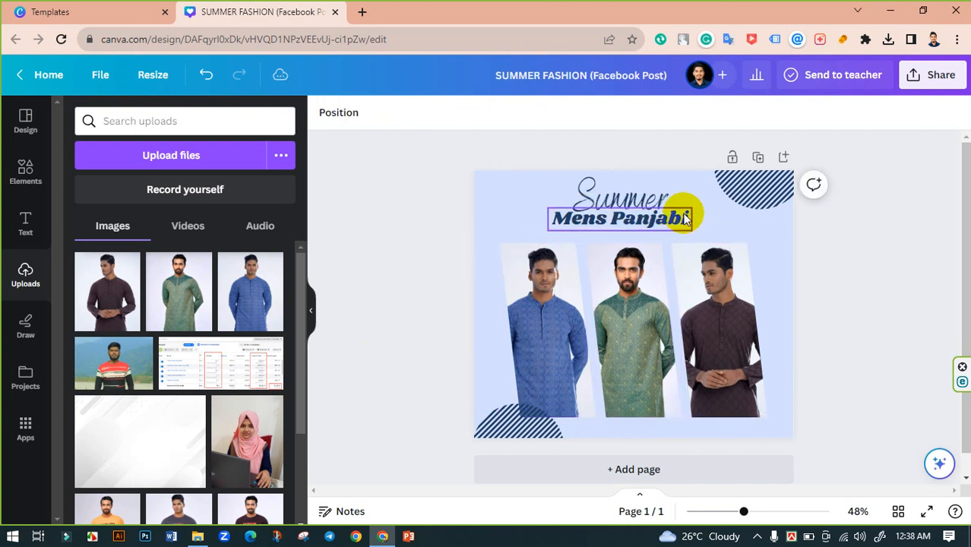
Slightly enlarge the "Summer" and "Mens Panjabi" texts together and move them down closer to the photos
click(644, 215)
shift+click(686, 226)
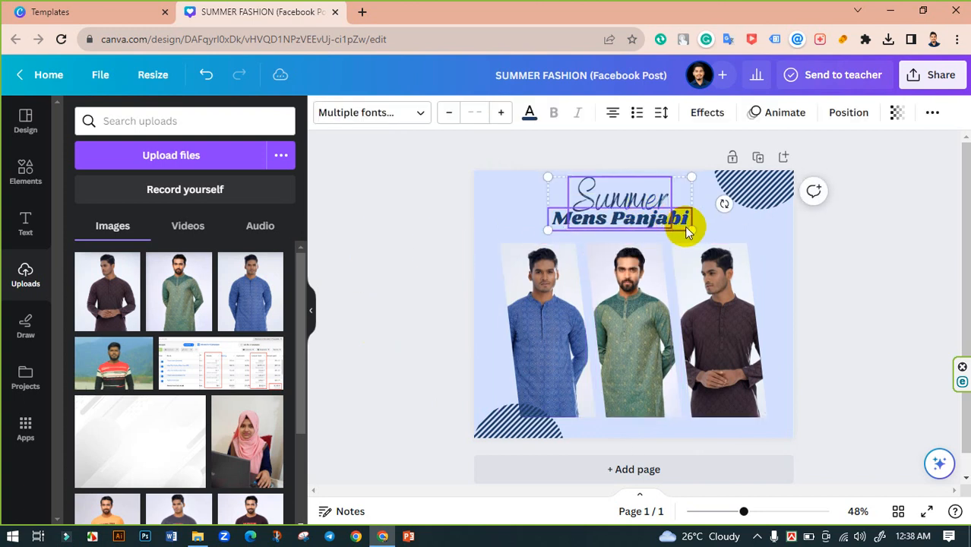
drag(693, 232, 644, 213)
click(819, 243)
Set the page background to the muted dark maroon-brown photo color taken from the maroon panjabi photo, after trying the darker shade beside it
click(750, 222)
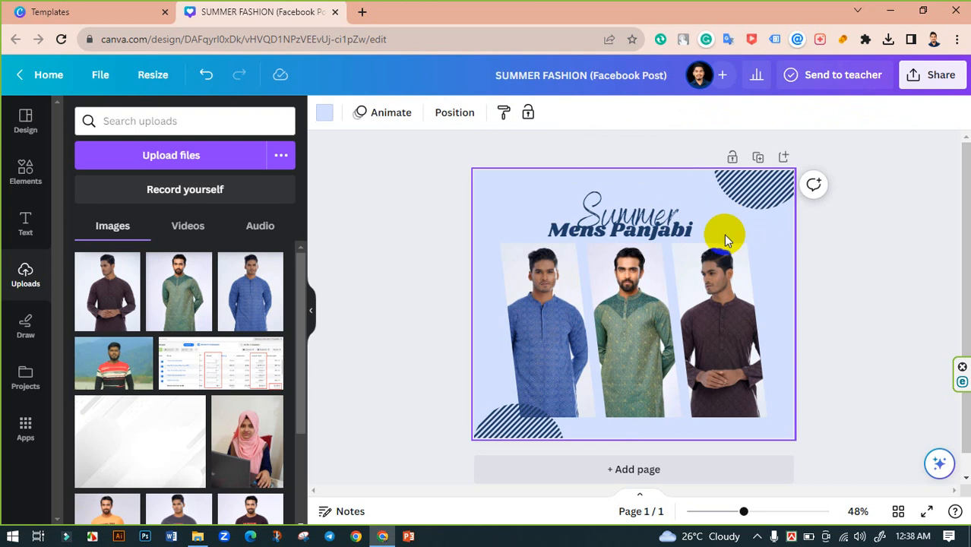
click(325, 112)
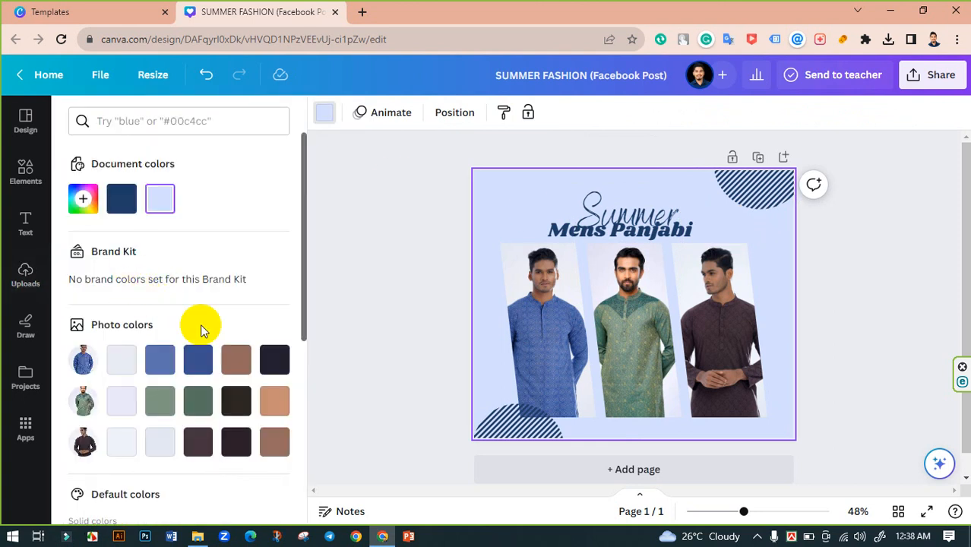
click(246, 454)
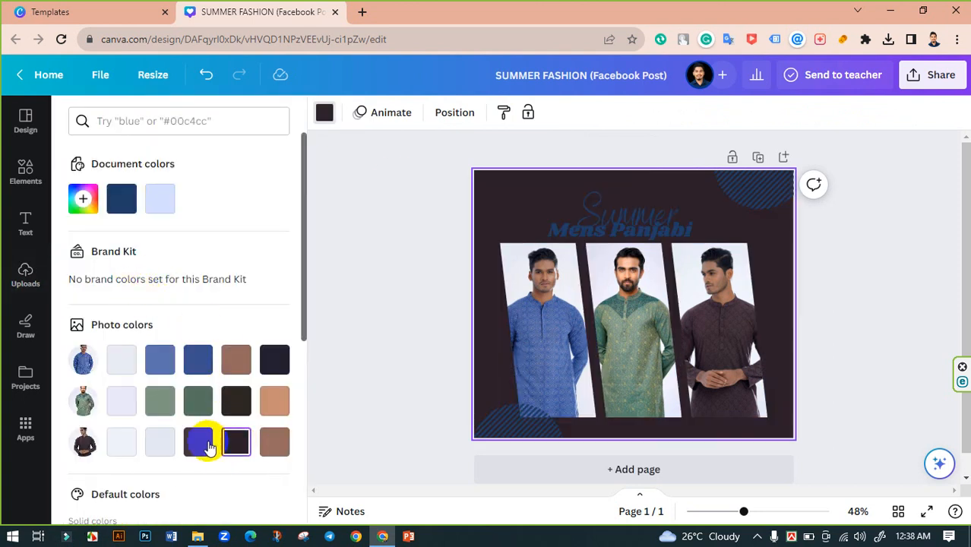
click(204, 445)
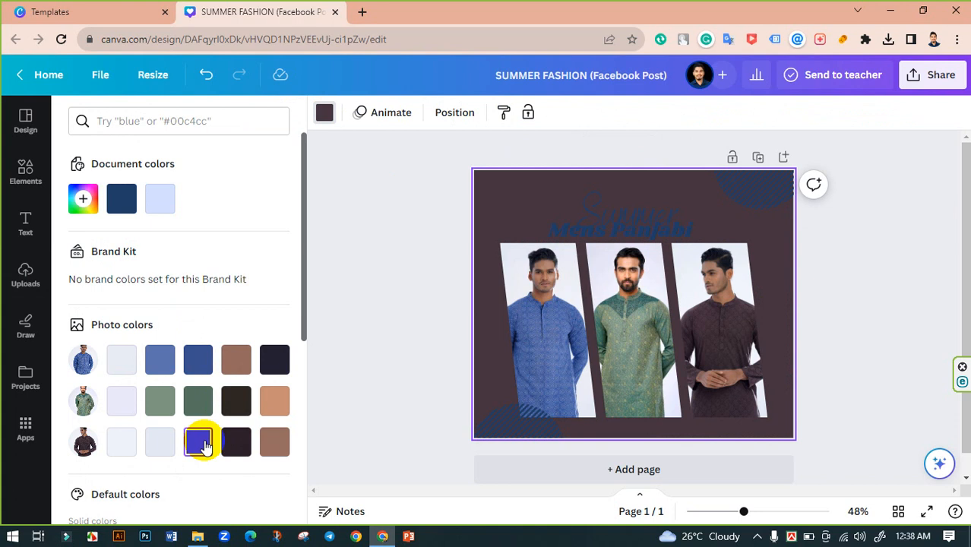
click(394, 286)
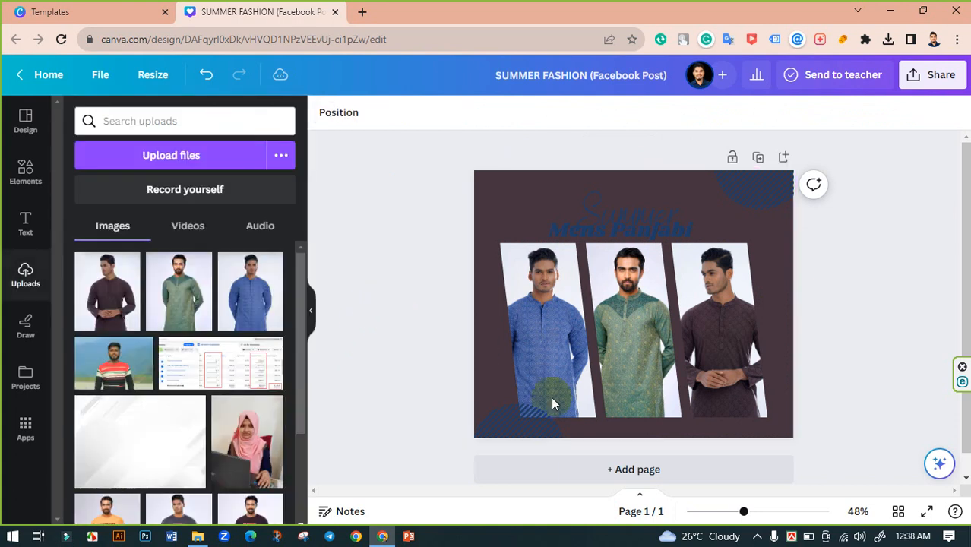
Move the two striped circles further outward into the lower-left and upper-right corners of the design
click(524, 435)
drag(515, 440, 490, 434)
drag(748, 195, 791, 214)
click(780, 282)
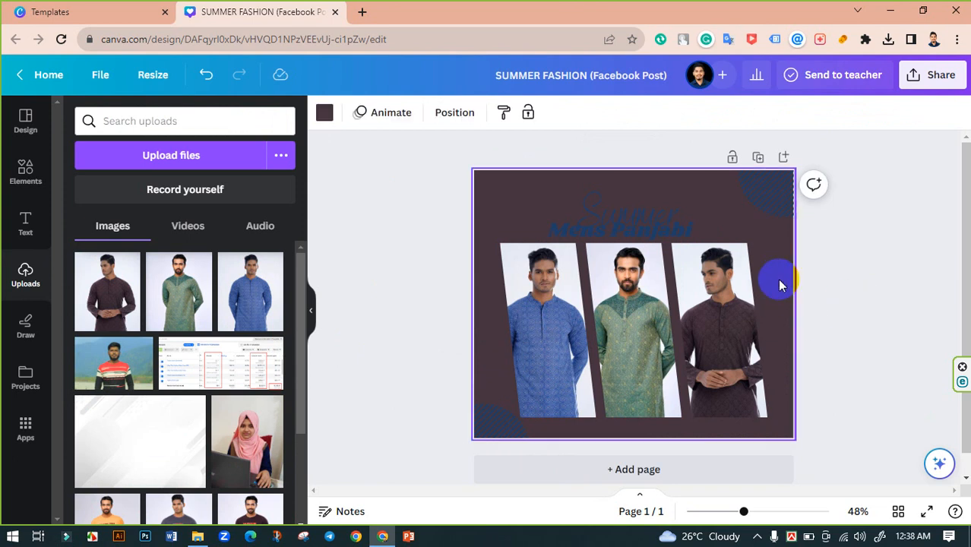
Open the Unsplash website in a new browser tab by looking up "unsplash"
click(361, 11)
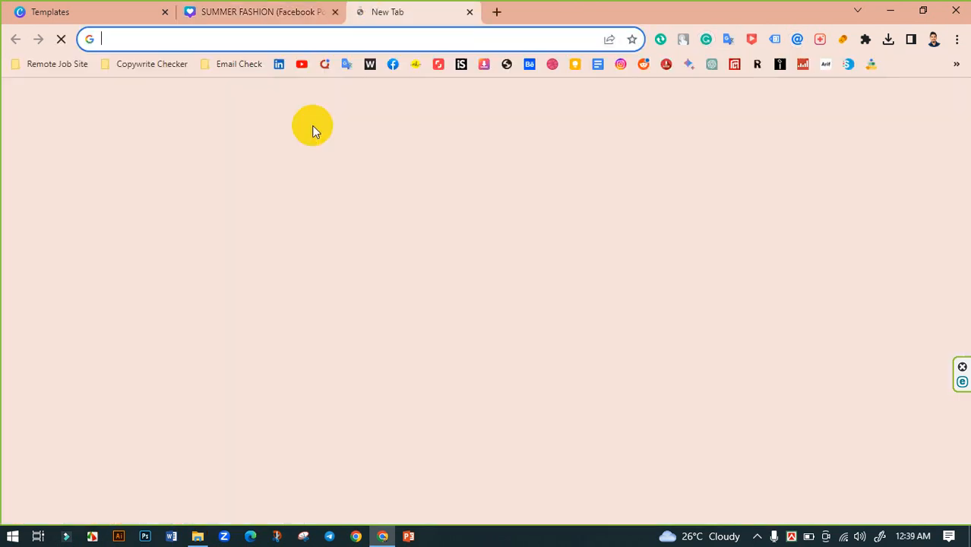
text(uns)
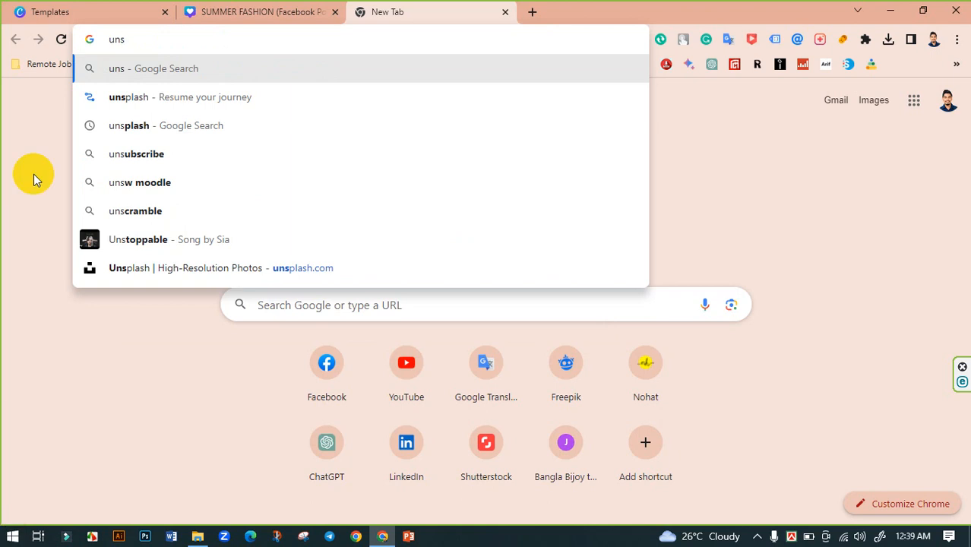
click(121, 97)
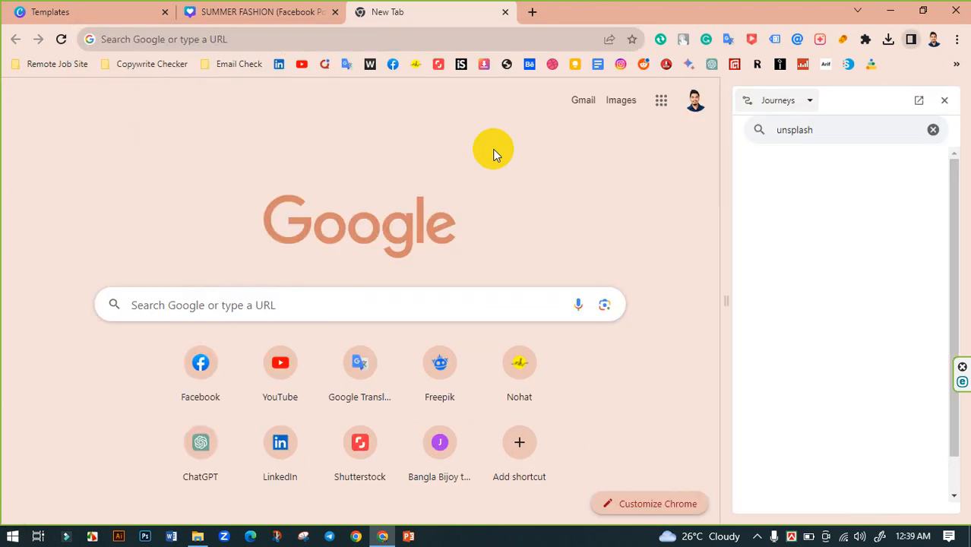
click(944, 99)
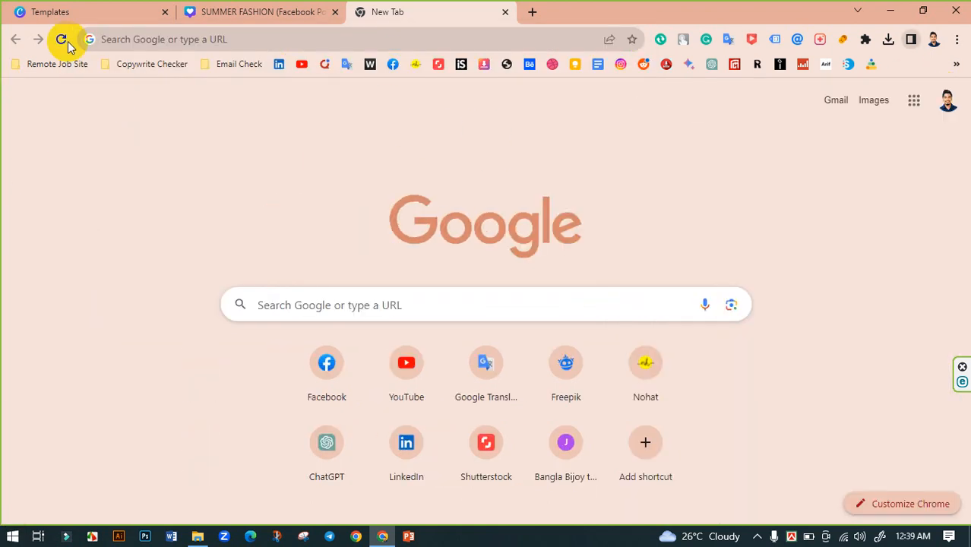
click(190, 44)
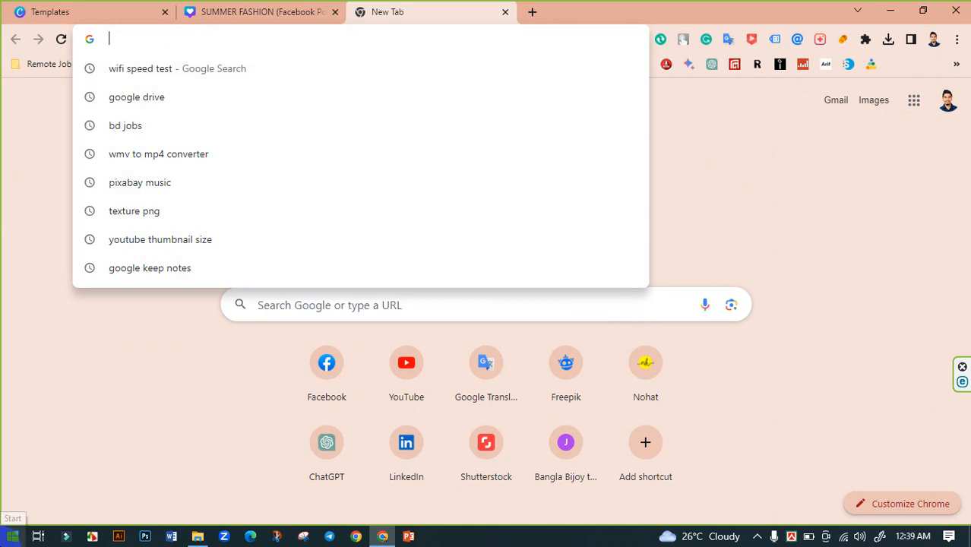
text(unsplash)
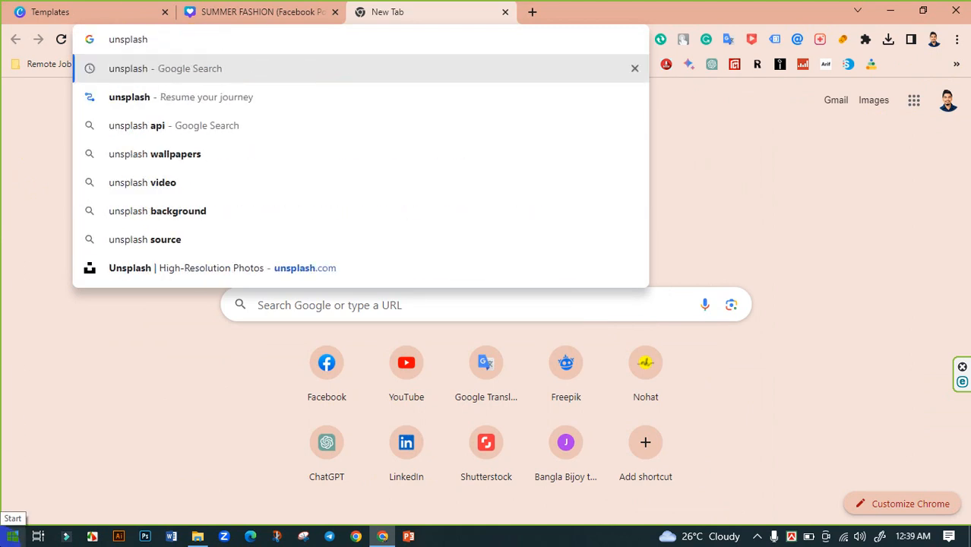
click(172, 270)
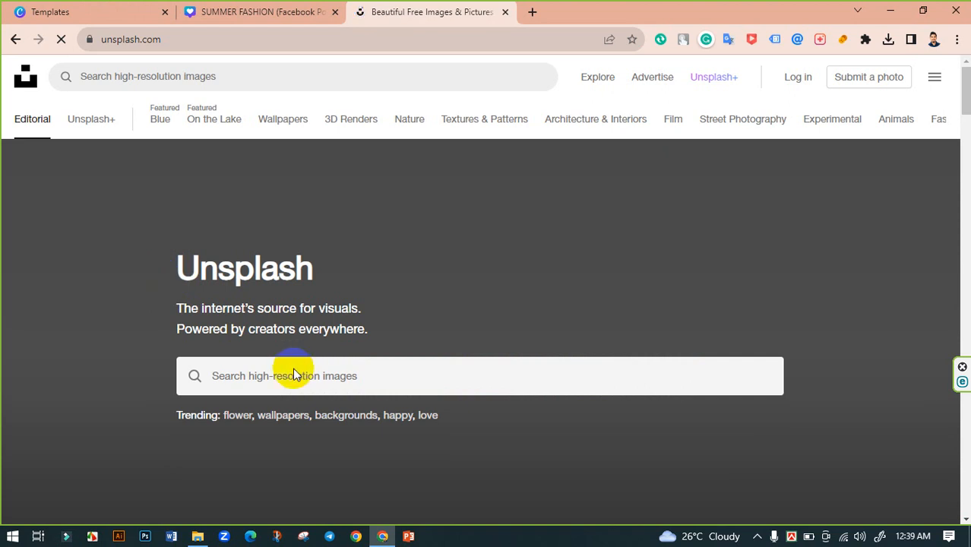
Search Unsplash for "back ground" and look through the photo results for a suitable background
click(270, 376)
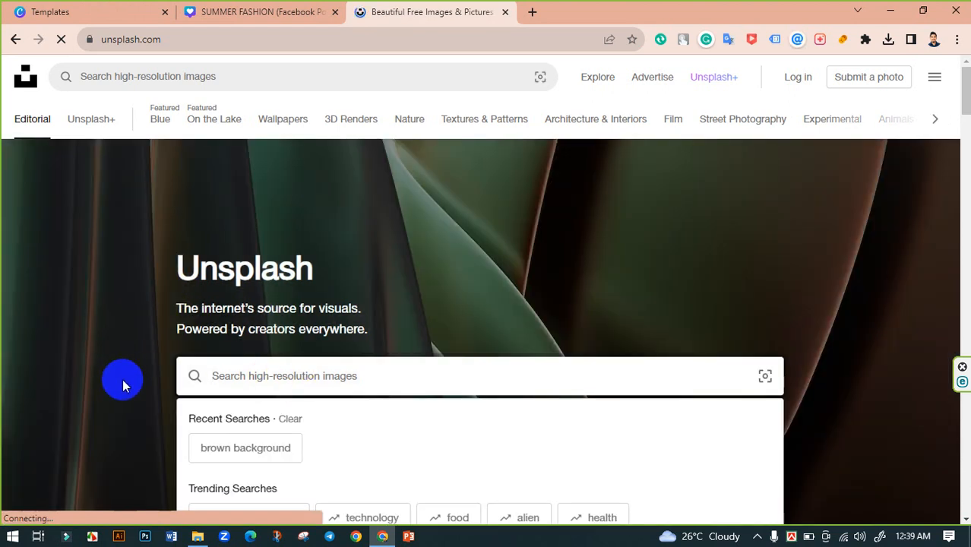
scroll(122, 379, down, 3)
scroll(95, 394, up, 1)
text(d)
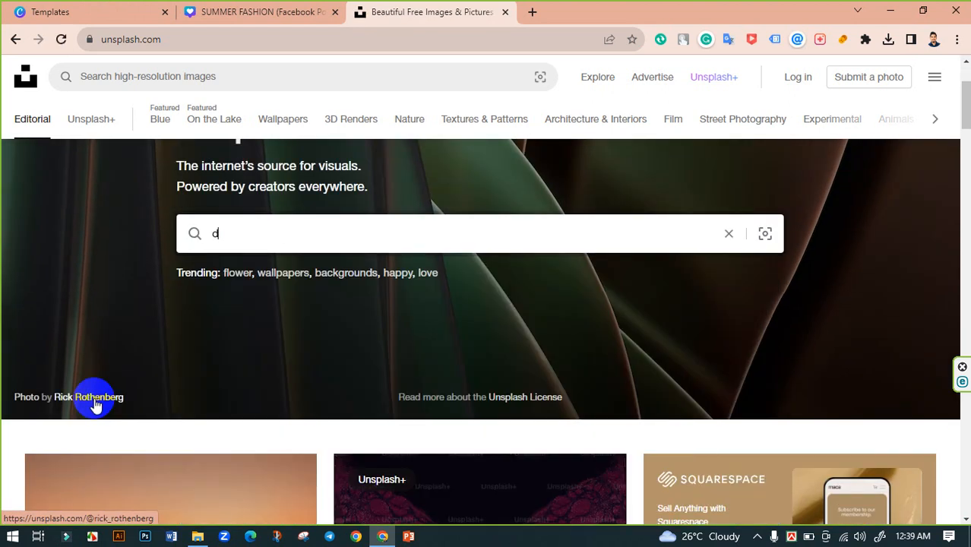
text(ar)
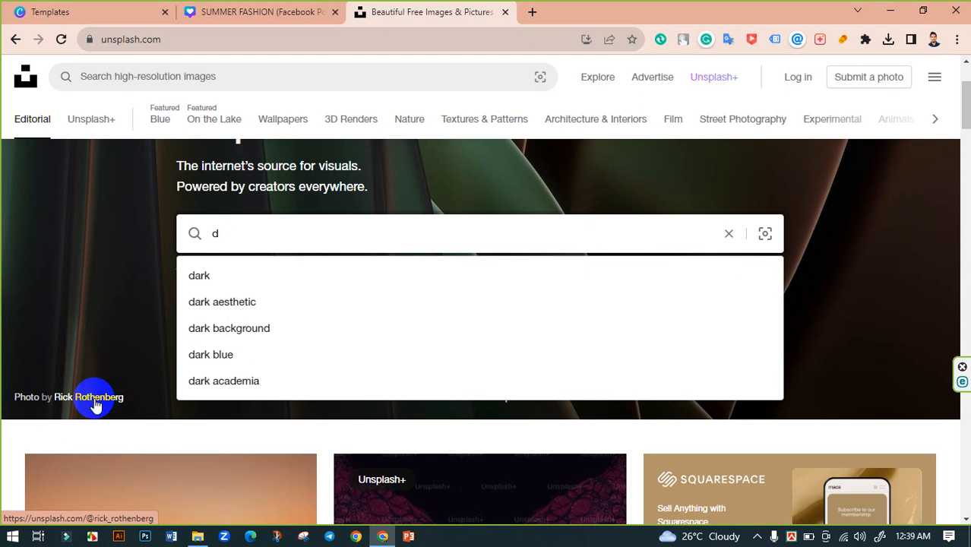
key(BackSpace)
text(back)
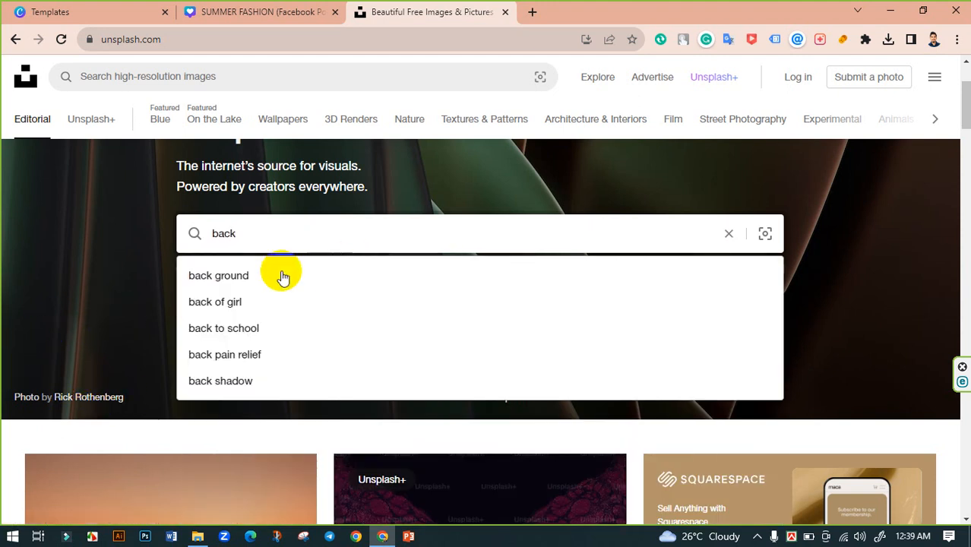
click(260, 276)
scroll(628, 278, down, 6)
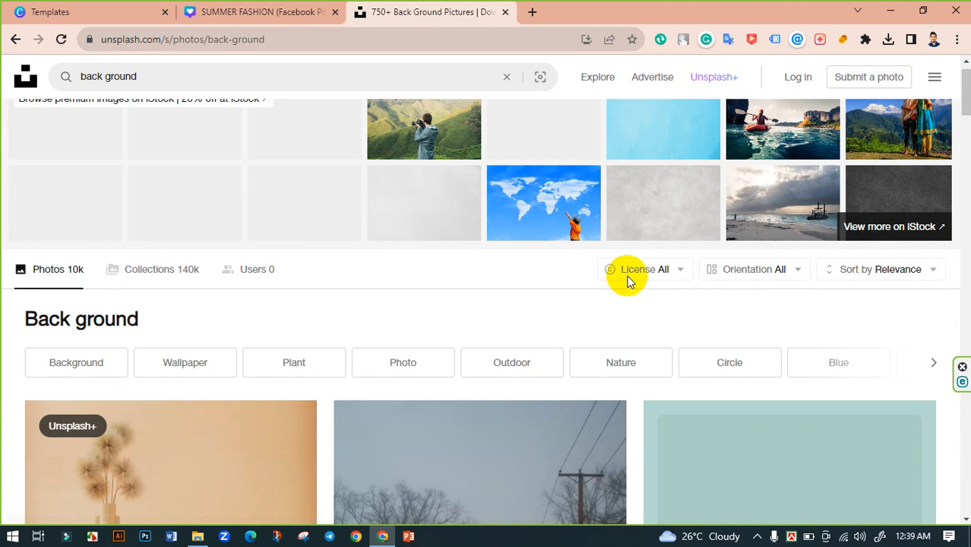
scroll(544, 285, down, 15)
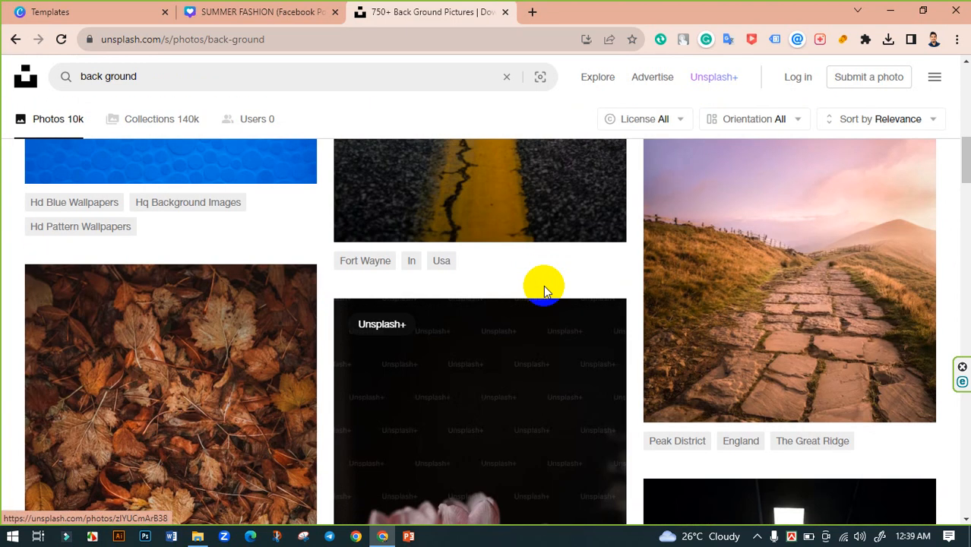
scroll(546, 287, down, 7)
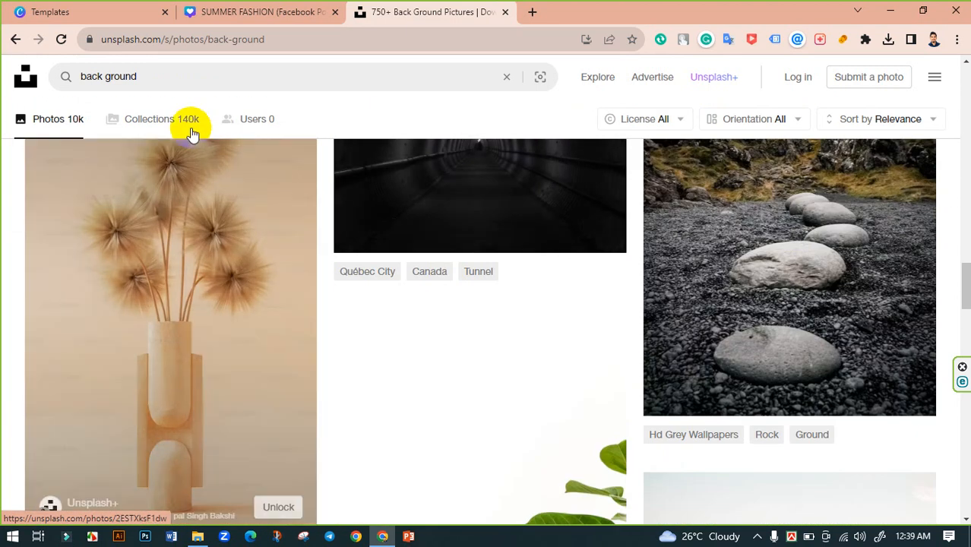
Refine the image search to "fashion back ground"
click(65, 76)
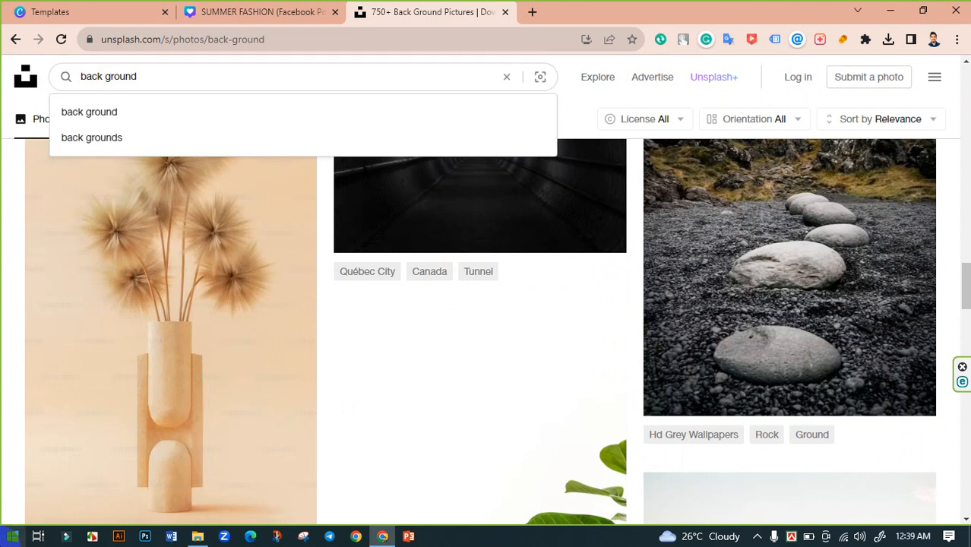
text(fashion)
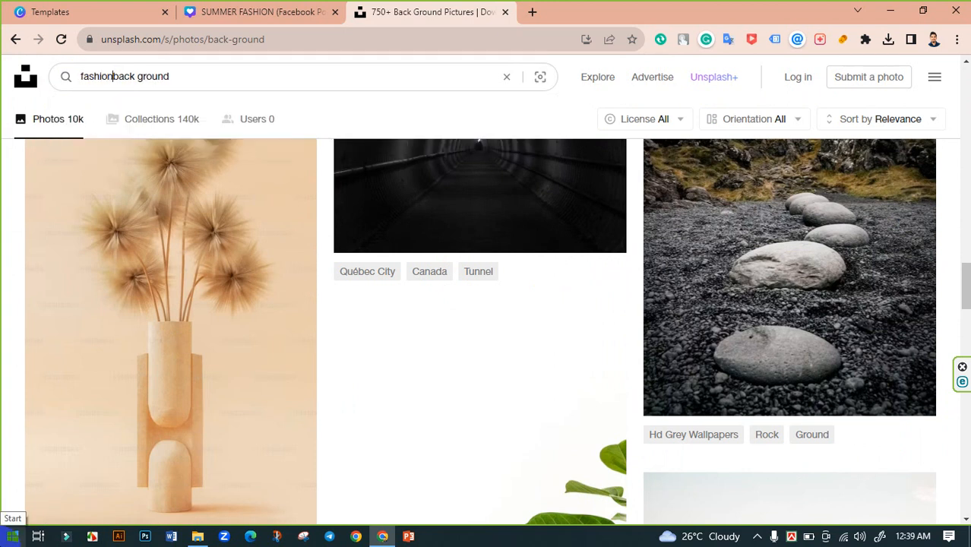
key(Return)
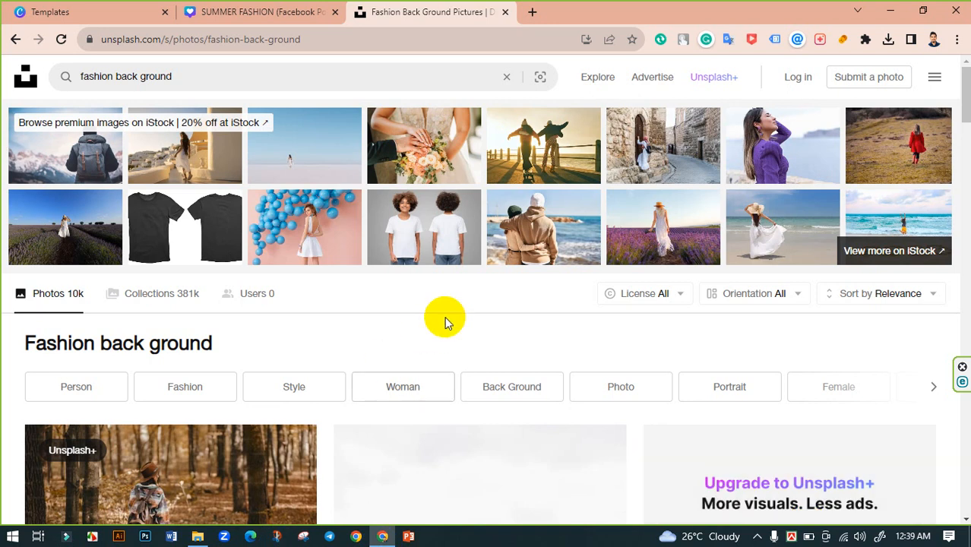
Examine the fashion background photos, loading more results, to find an image suited to the design's background
scroll(458, 310, down, 1)
scroll(458, 310, down, 9)
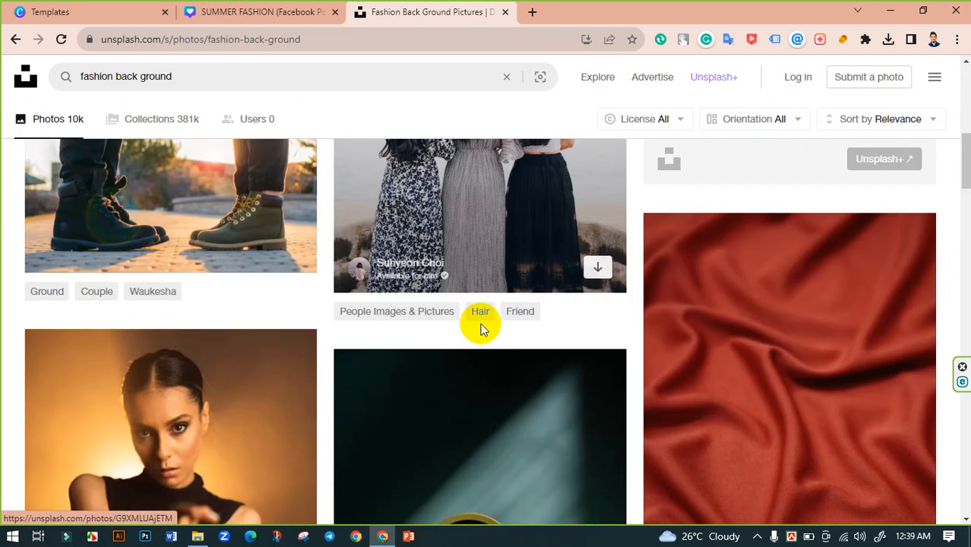
scroll(481, 324, down, 12)
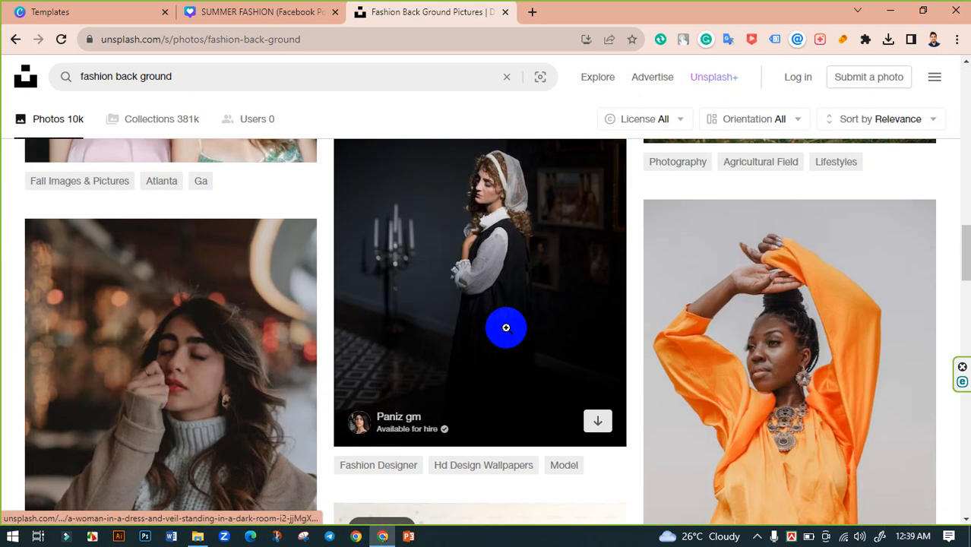
scroll(509, 329, down, 12)
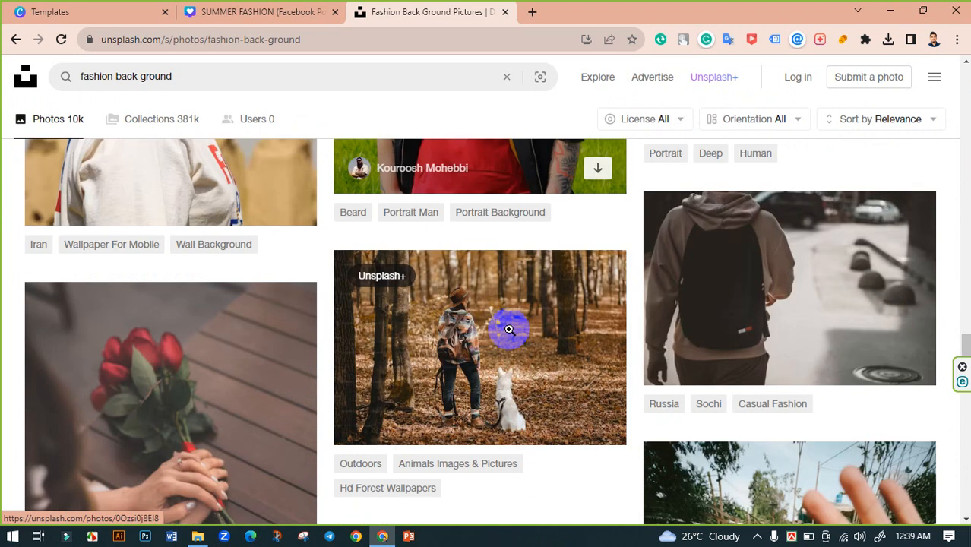
scroll(509, 329, down, 4)
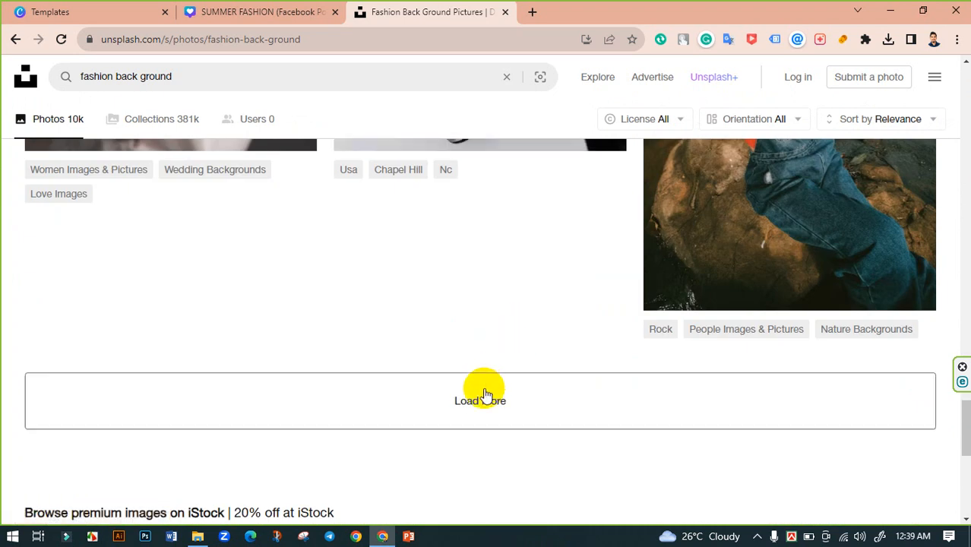
click(483, 394)
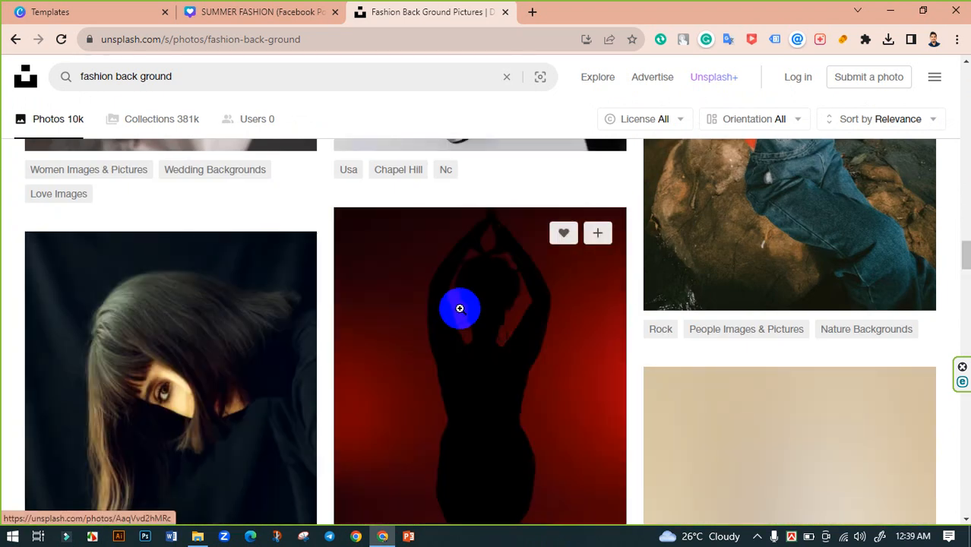
scroll(533, 300, down, 2)
scroll(534, 300, down, 10)
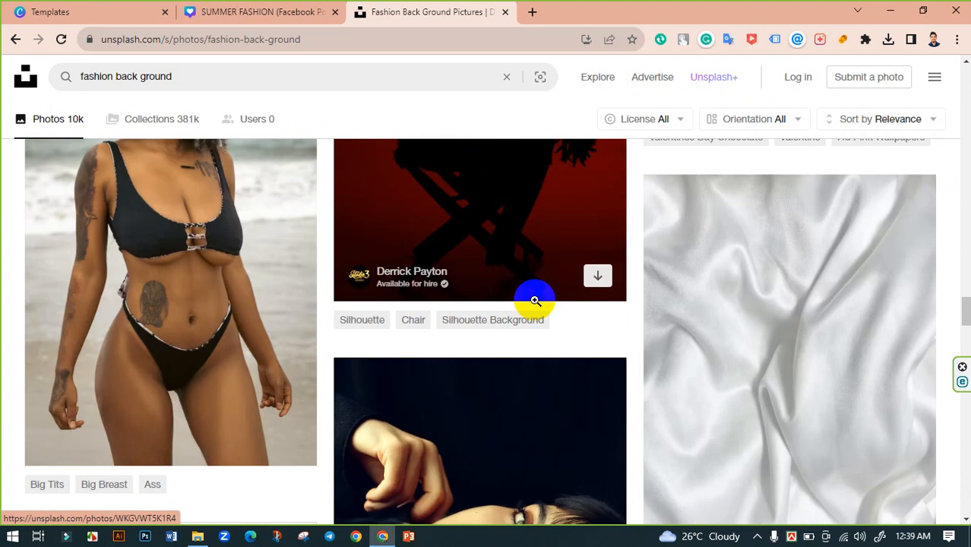
scroll(535, 301, down, 10)
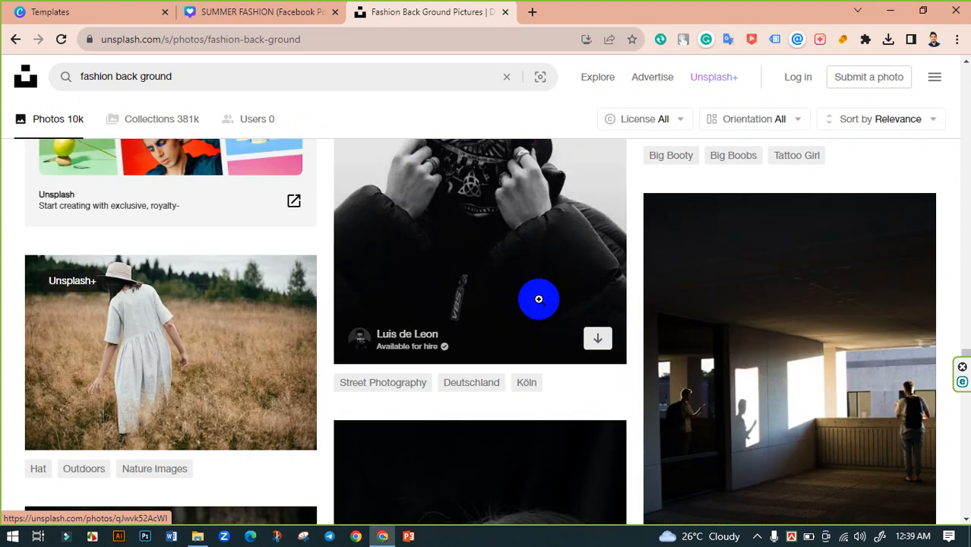
scroll(538, 300, down, 10)
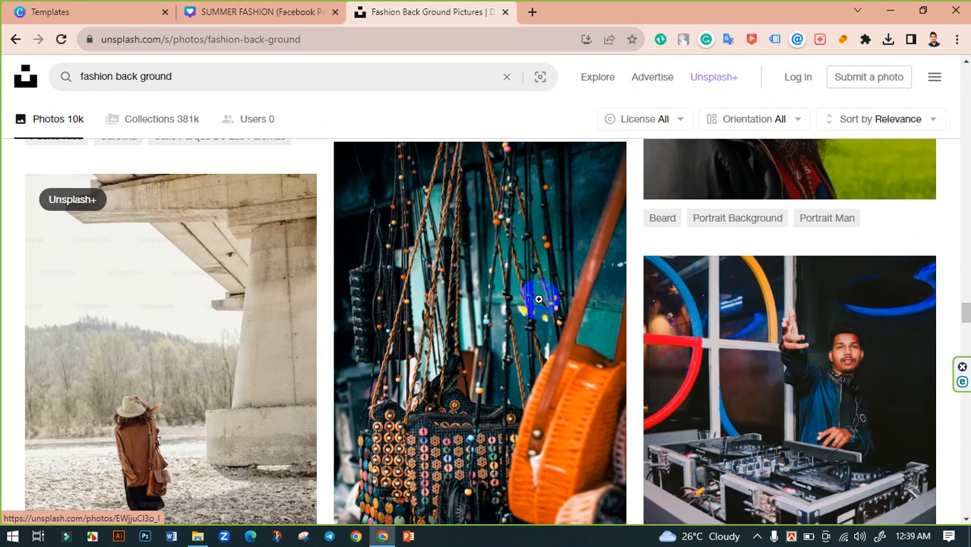
scroll(538, 299, down, 10)
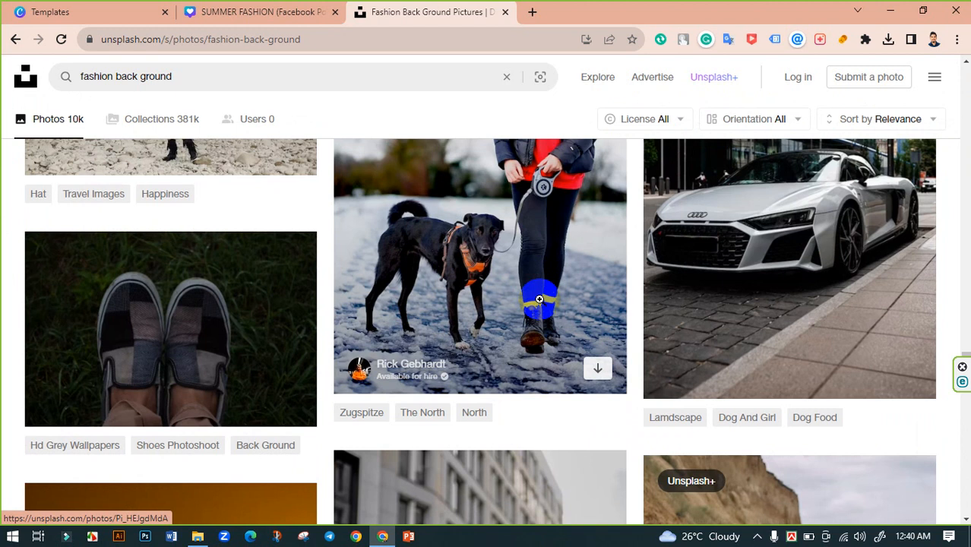
scroll(540, 299, down, 10)
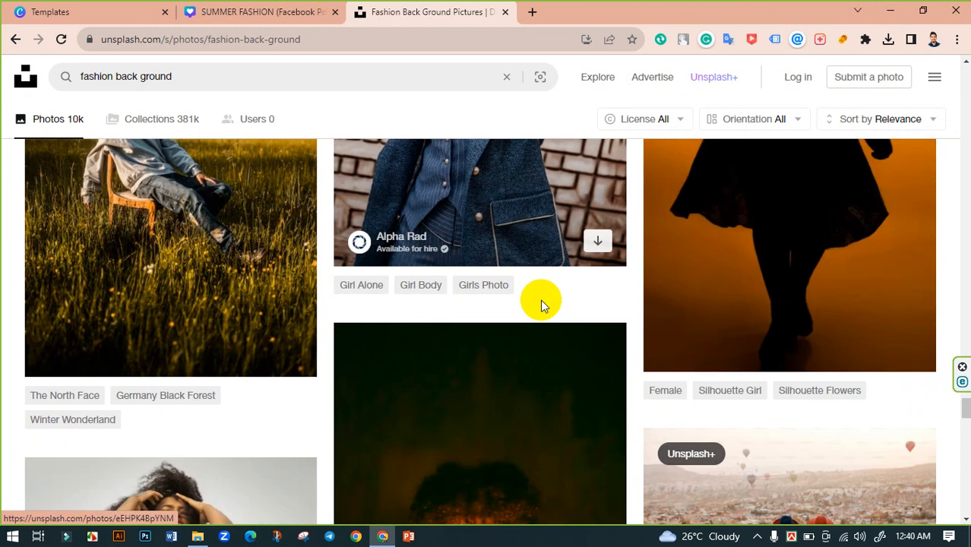
scroll(541, 300, down, 10)
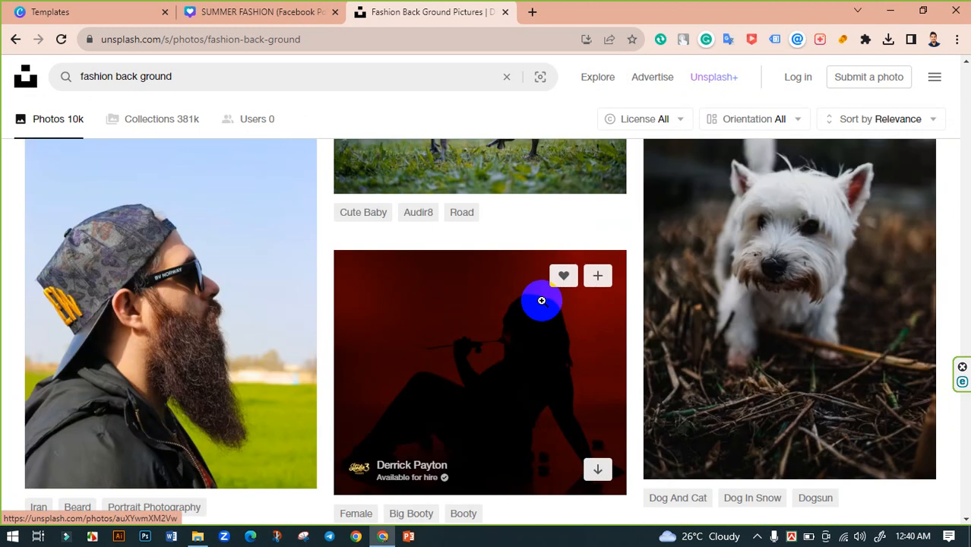
Change the image search to "Yellow back ground"
drag(114, 76, 67, 79)
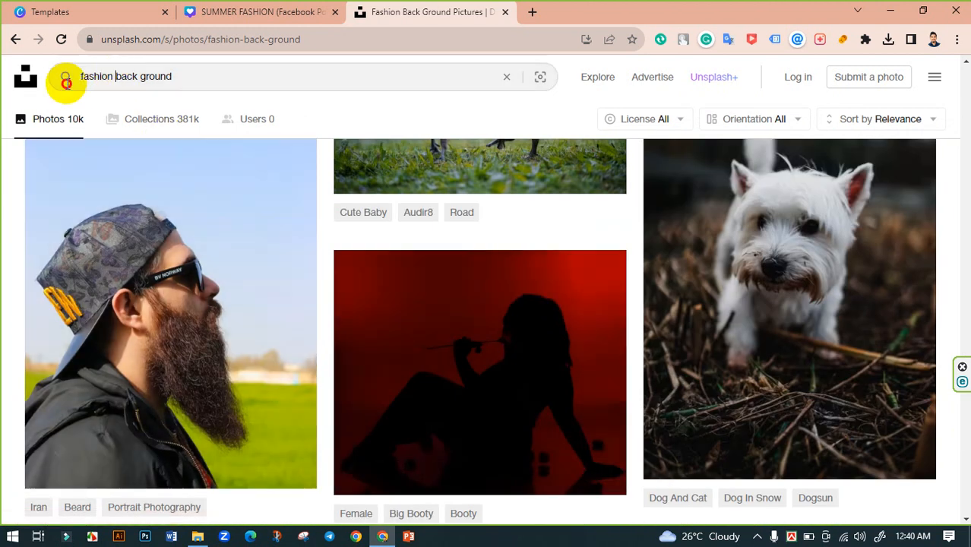
key(BackSpace)
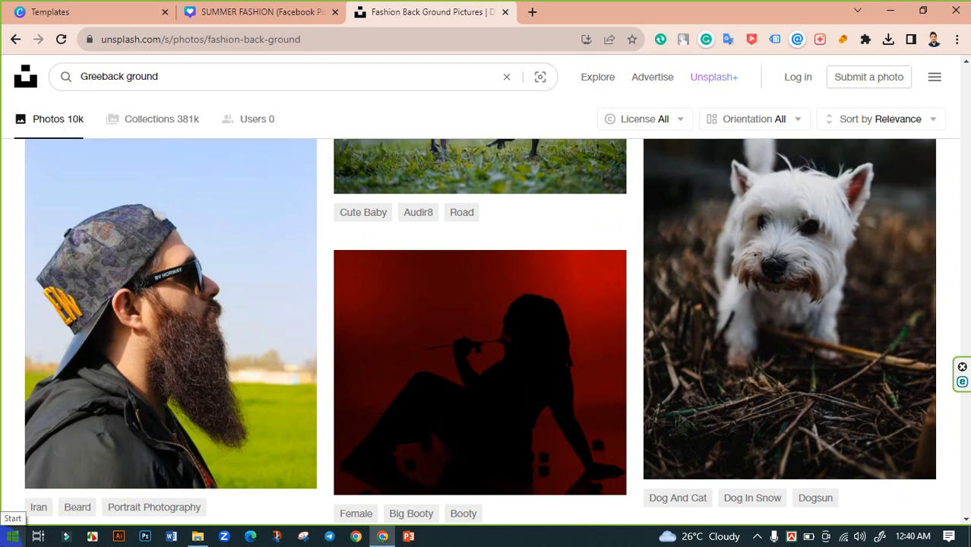
key(BackSpace)
key(BackSpace)
key(BackSpace)
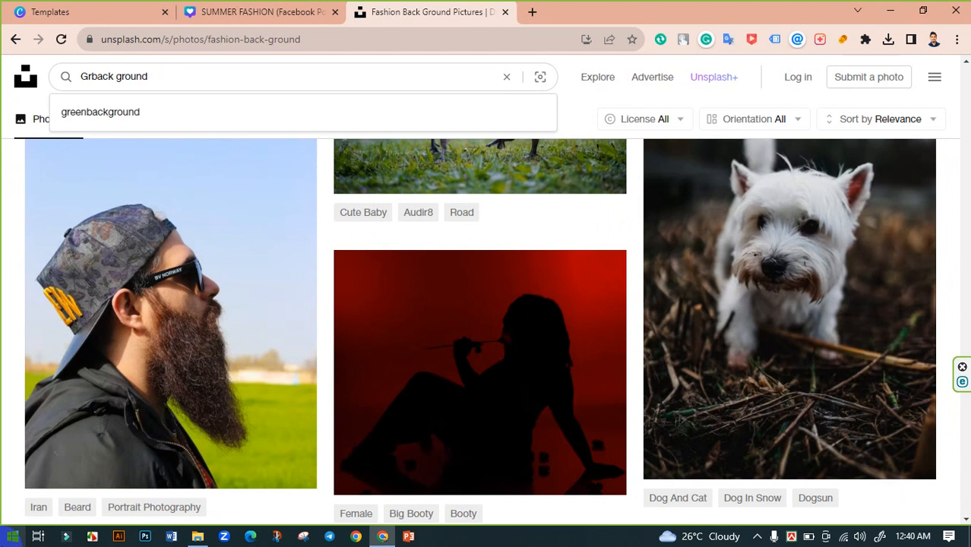
text(Yellow)
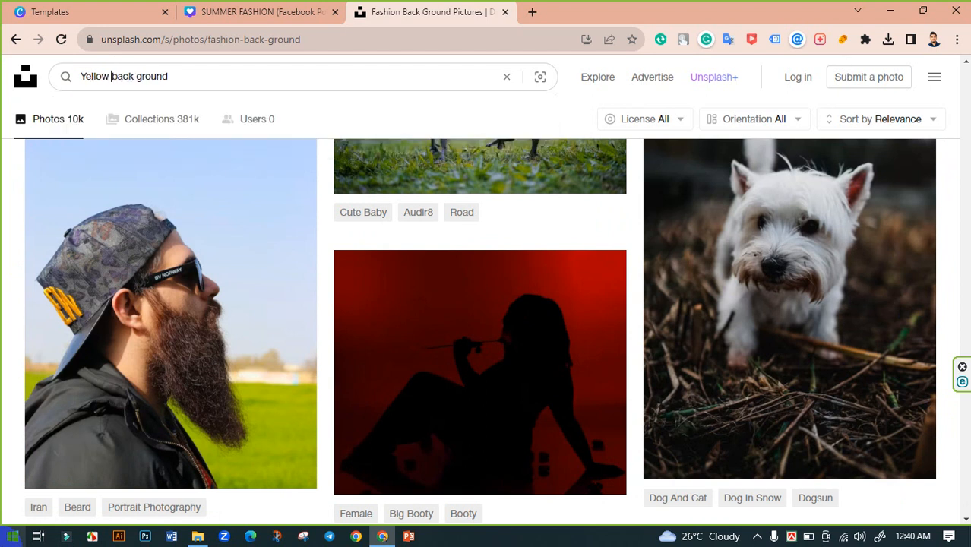
key(Return)
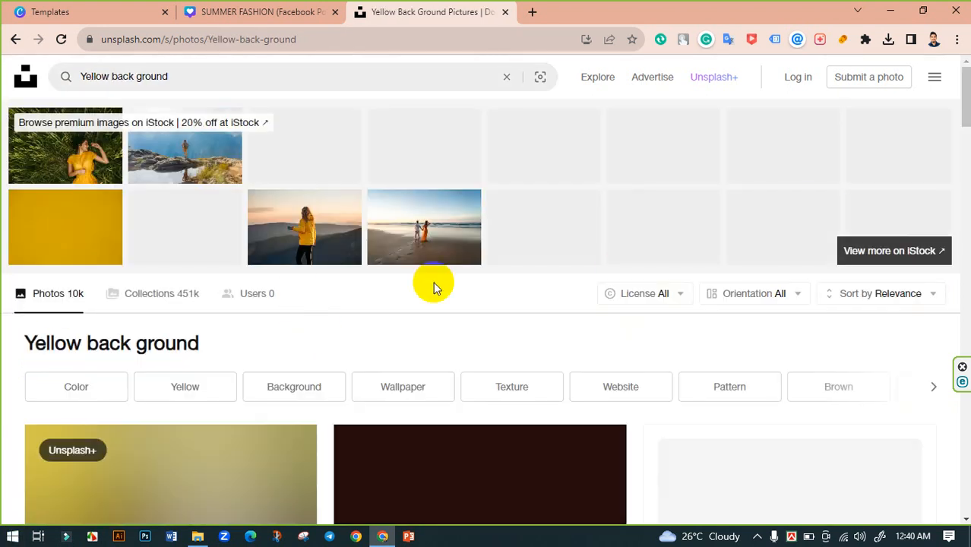
Look through the yellow background results and open the photo of flowers beside a yellow wall
scroll(506, 240, down, 8)
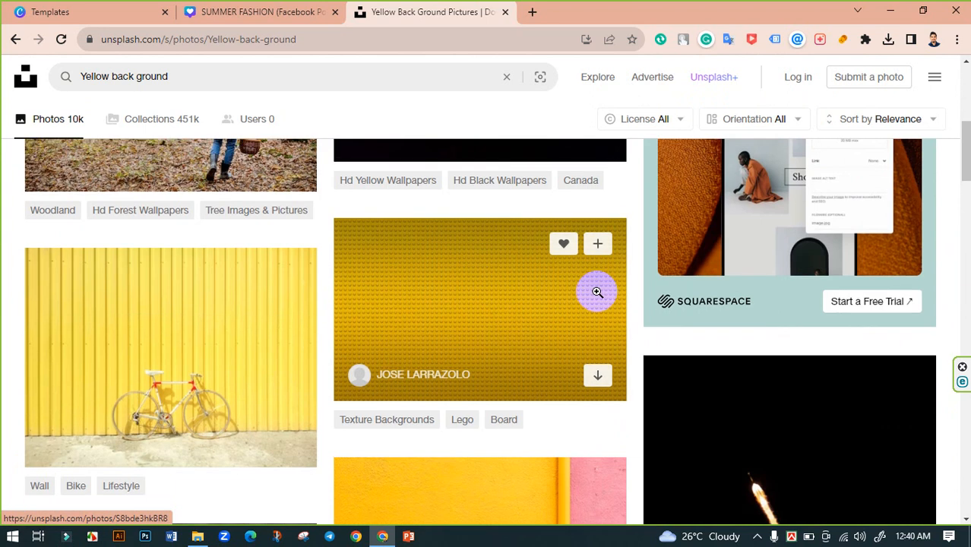
scroll(460, 305, down, 5)
scroll(706, 330, down, 5)
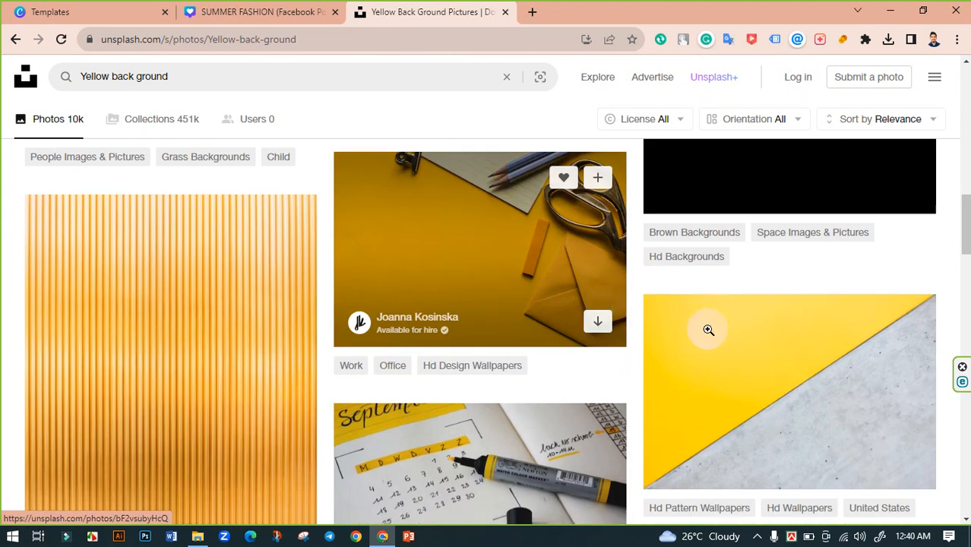
scroll(412, 320, down, 5)
scroll(650, 467, down, 5)
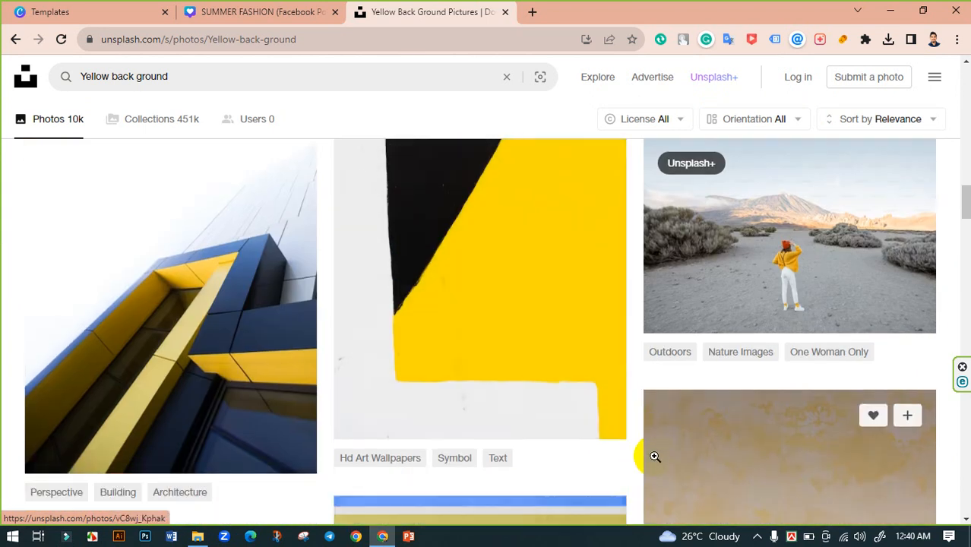
scroll(490, 387, up, 3)
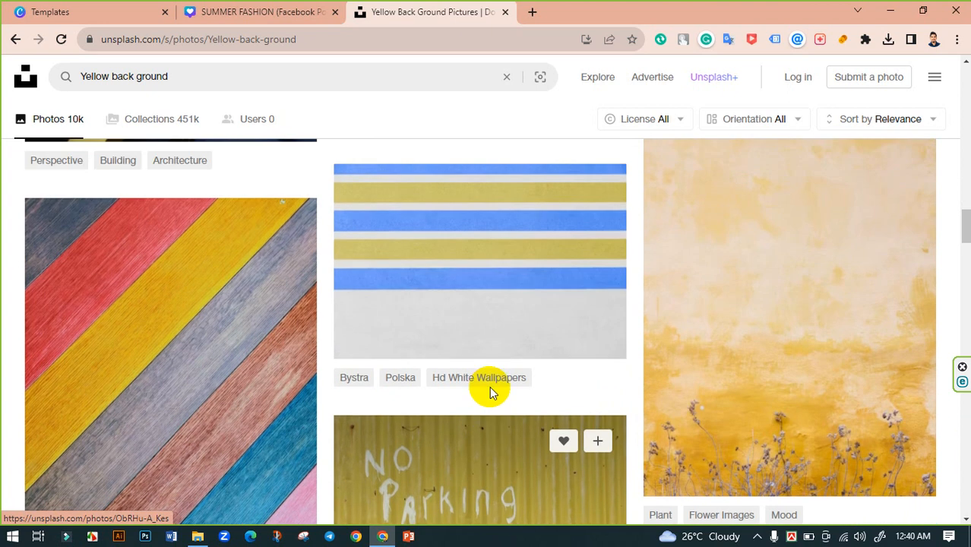
scroll(490, 387, down, 3)
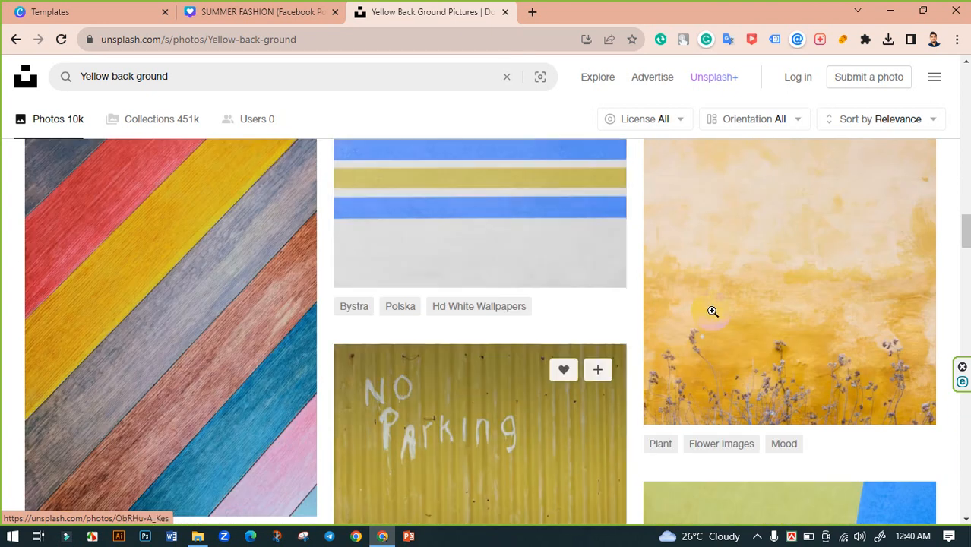
click(810, 287)
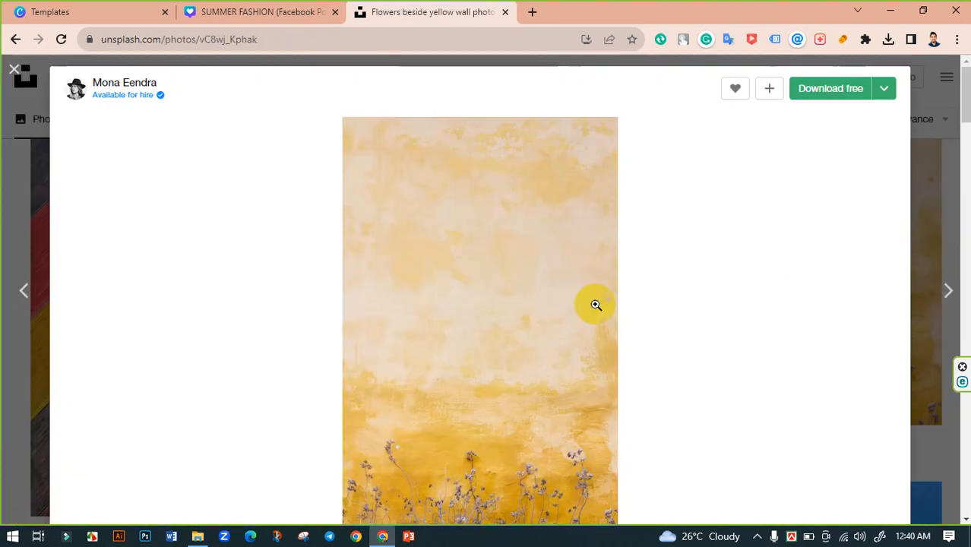
Examine the photos related to the yellow wall image to find one suited to the fashion post's background
scroll(594, 306, down, 9)
scroll(685, 300, down, 2)
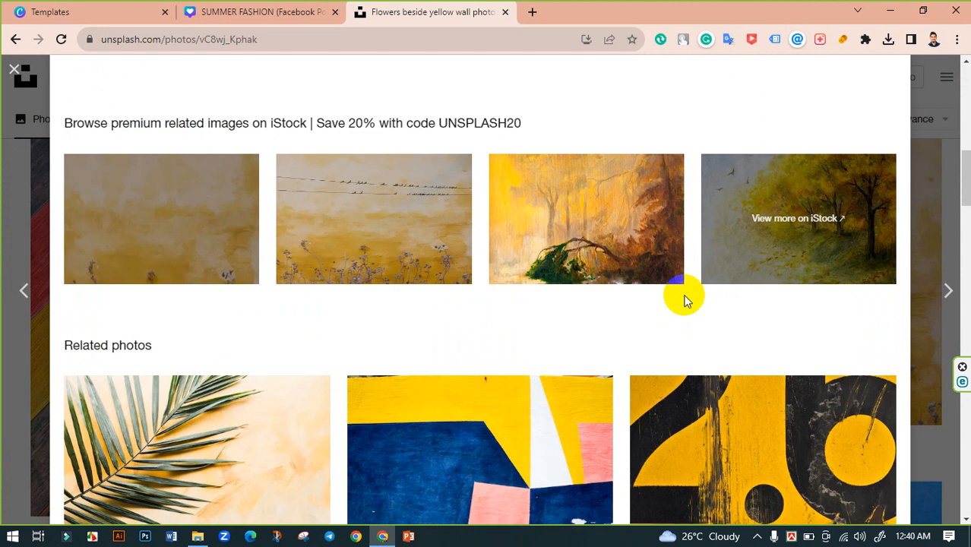
scroll(684, 300, down, 8)
scroll(687, 296, up, 8)
scroll(685, 292, down, 9)
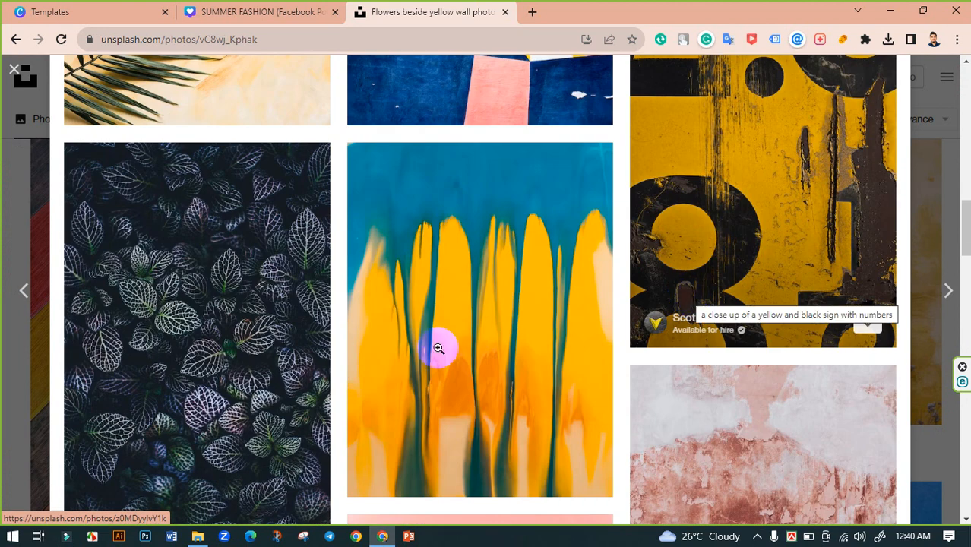
scroll(619, 325, down, 5)
scroll(673, 336, down, 2)
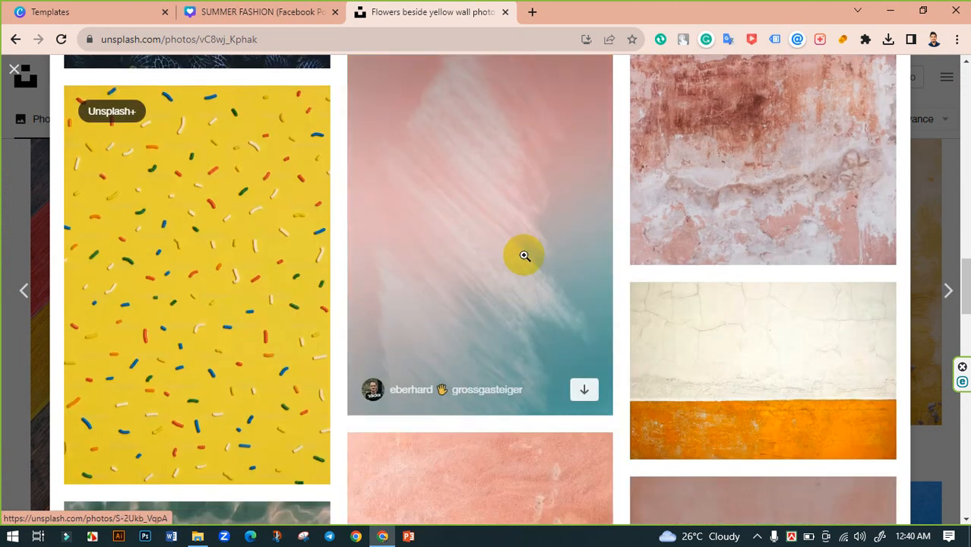
scroll(624, 278, up, 6)
scroll(640, 289, down, 2)
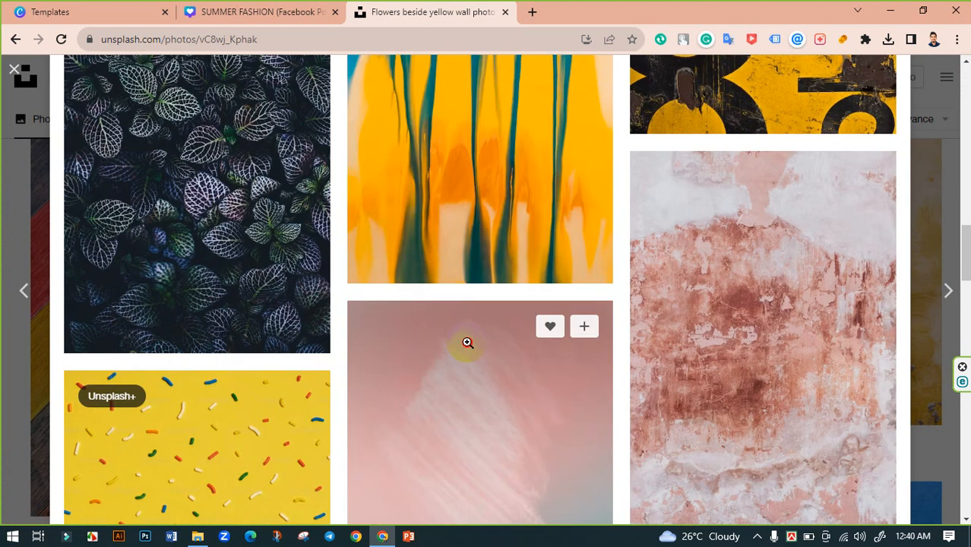
Download the related pink and blue sky photo in Medium size (1920 x 2880)
click(467, 343)
click(882, 89)
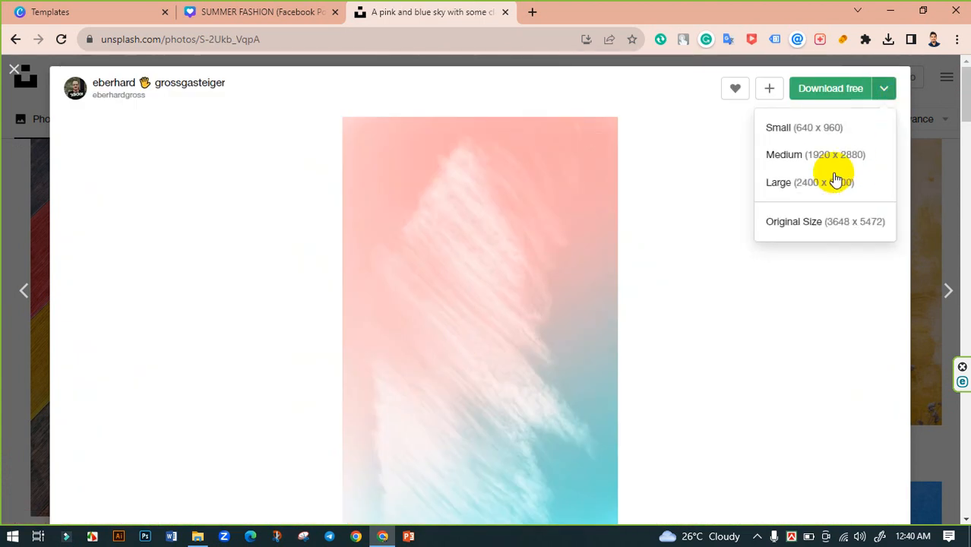
click(812, 157)
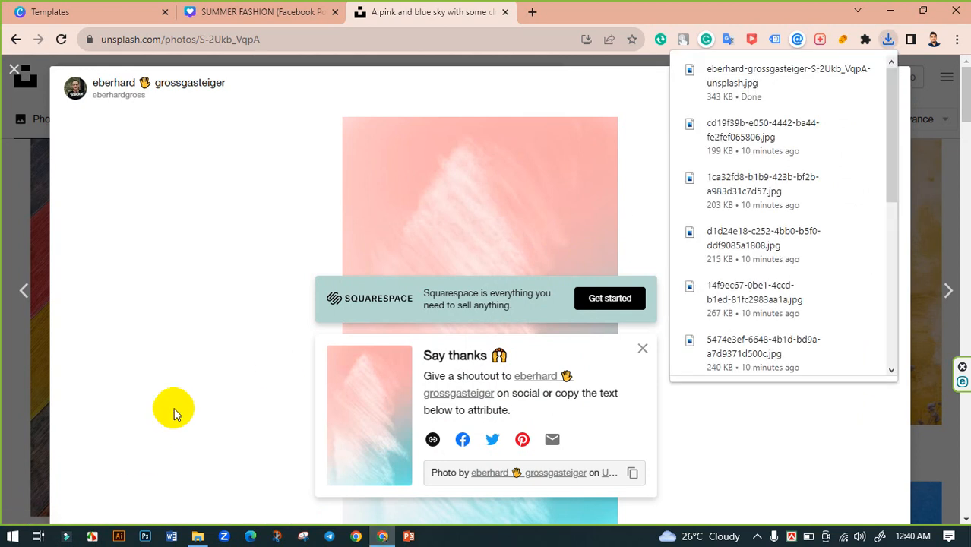
Switch to the Canva SUMMER FASHION design, upload the downloaded pink and blue sky photo and set it as the page background
click(211, 6)
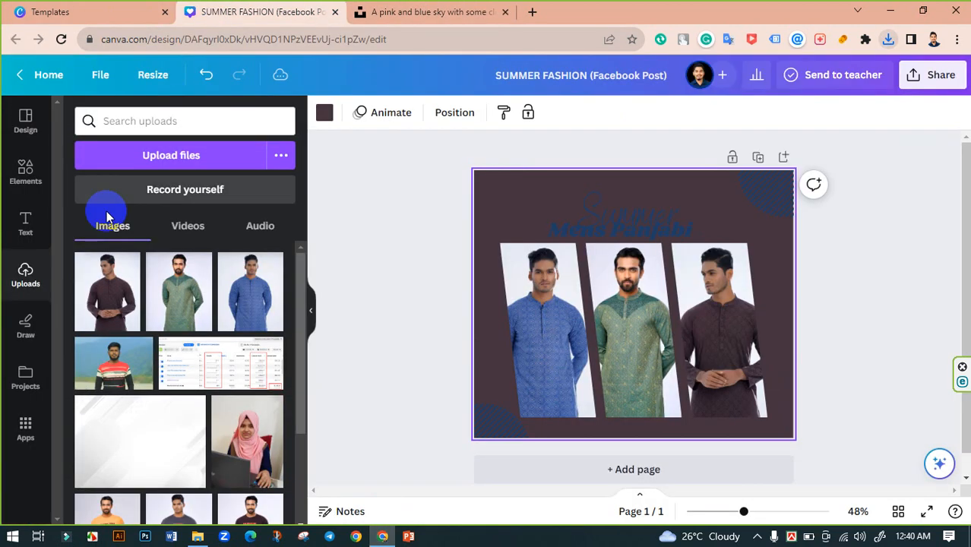
click(157, 155)
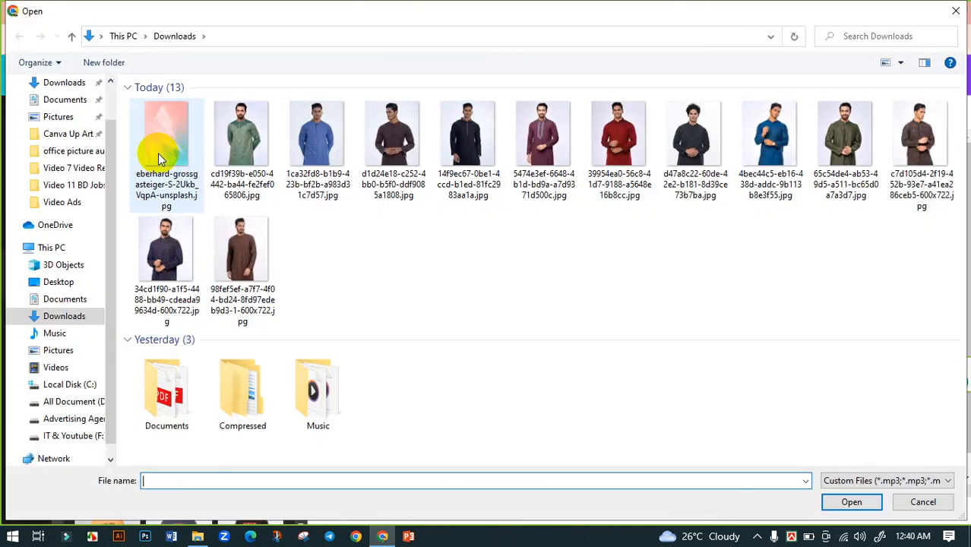
click(158, 154)
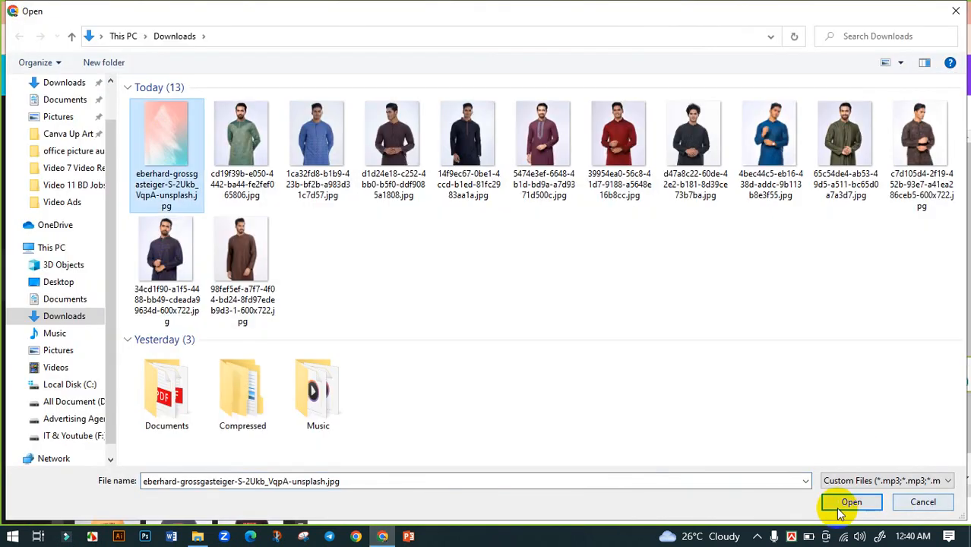
click(843, 503)
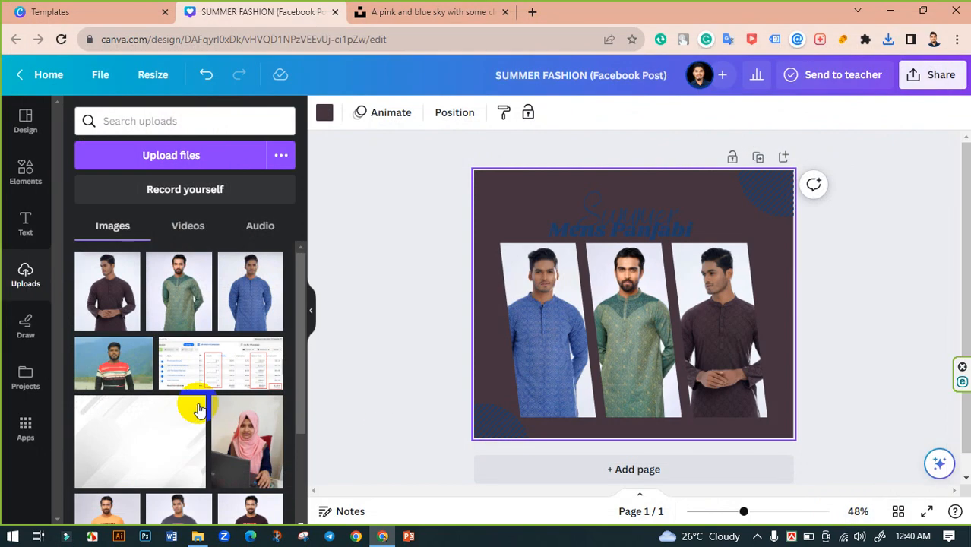
drag(102, 302, 477, 218)
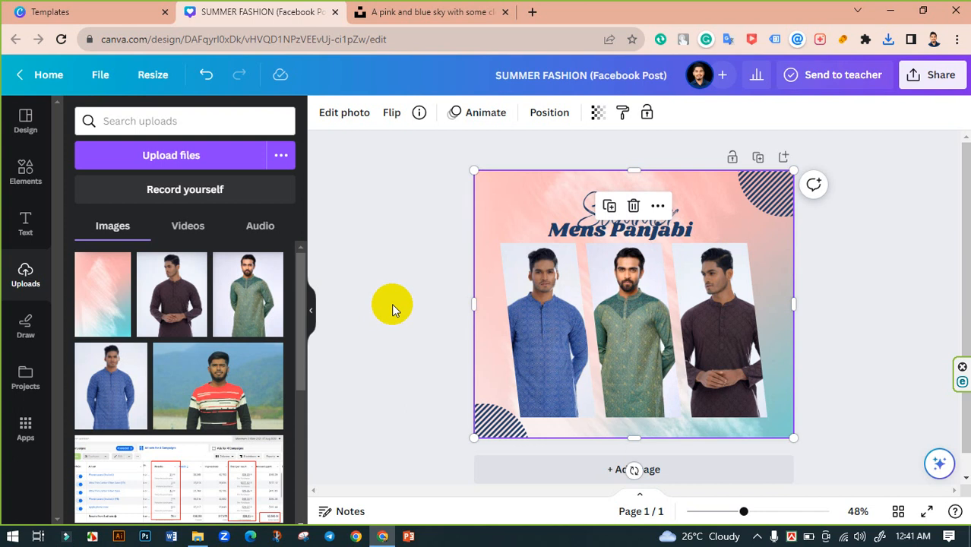
click(392, 249)
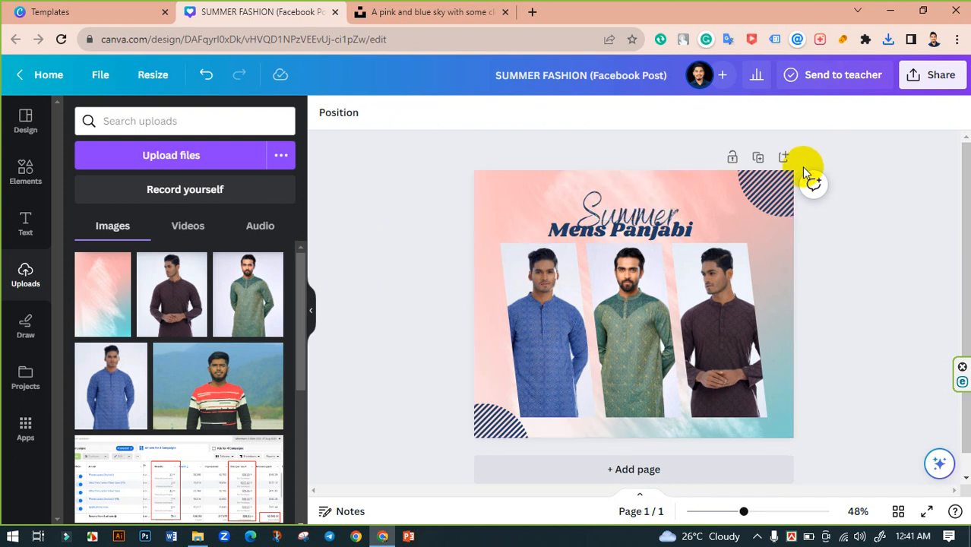
Try pink, brown and tan photo colors on the striped circle in the design's upper-right corner, ending with tan
click(786, 188)
click(324, 114)
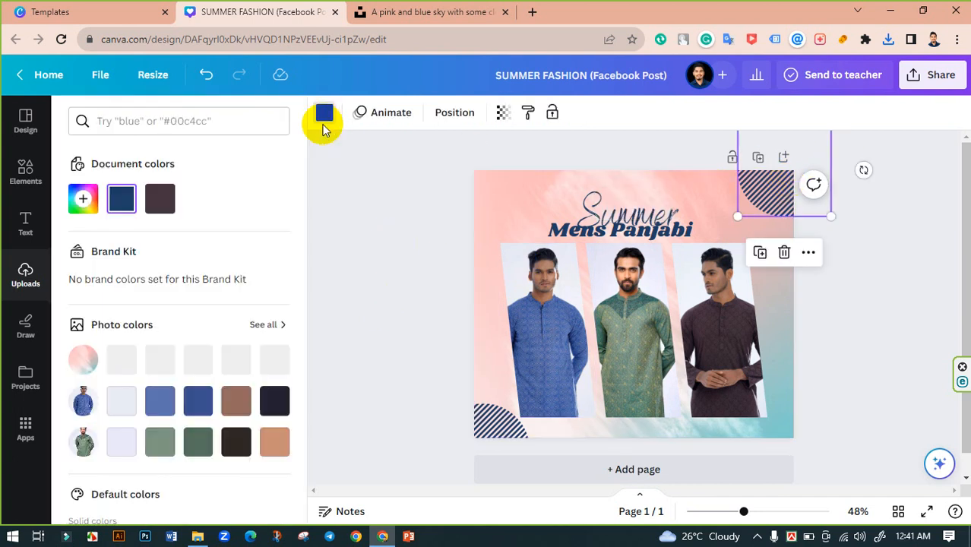
click(161, 362)
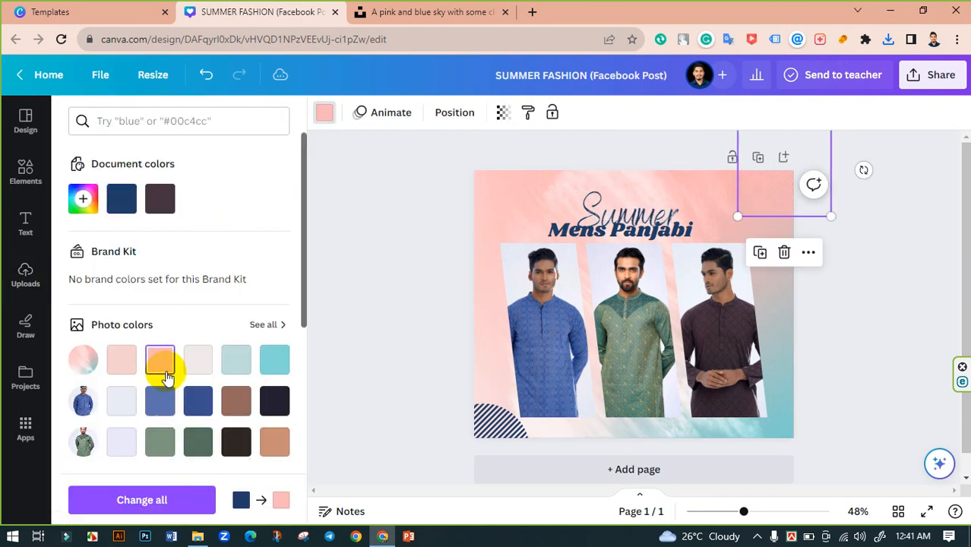
click(236, 399)
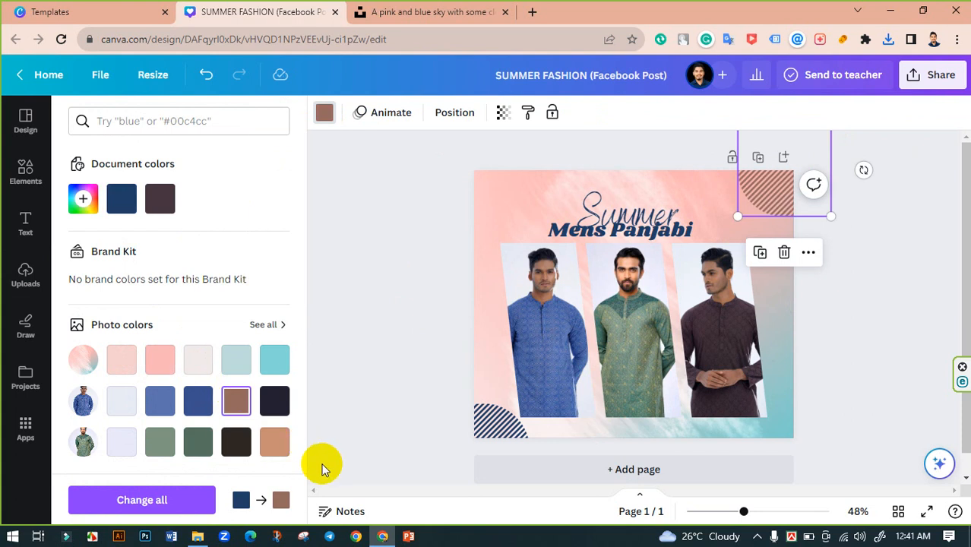
click(275, 442)
click(401, 357)
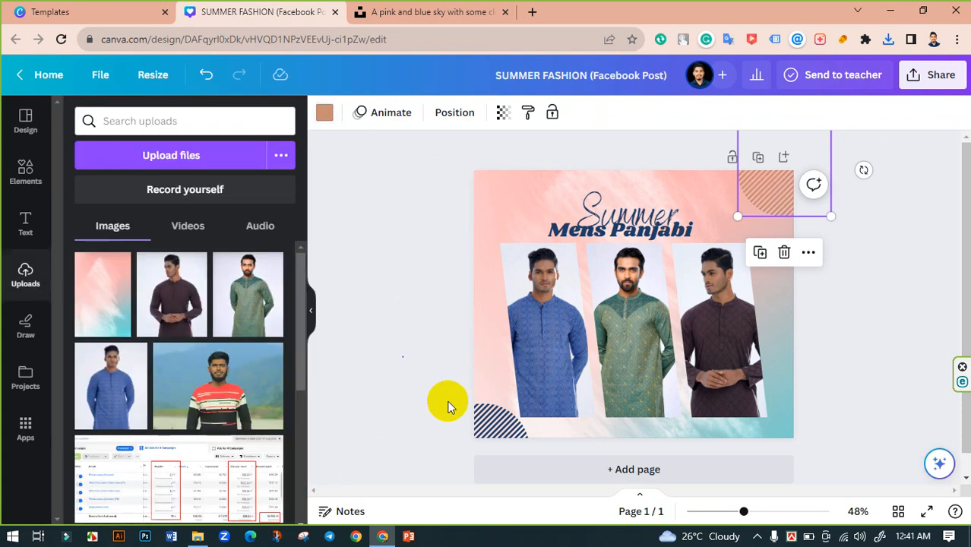
Recolor the striped circle in the design's lower-left corner with a custom pink, #FDA9AB
click(495, 431)
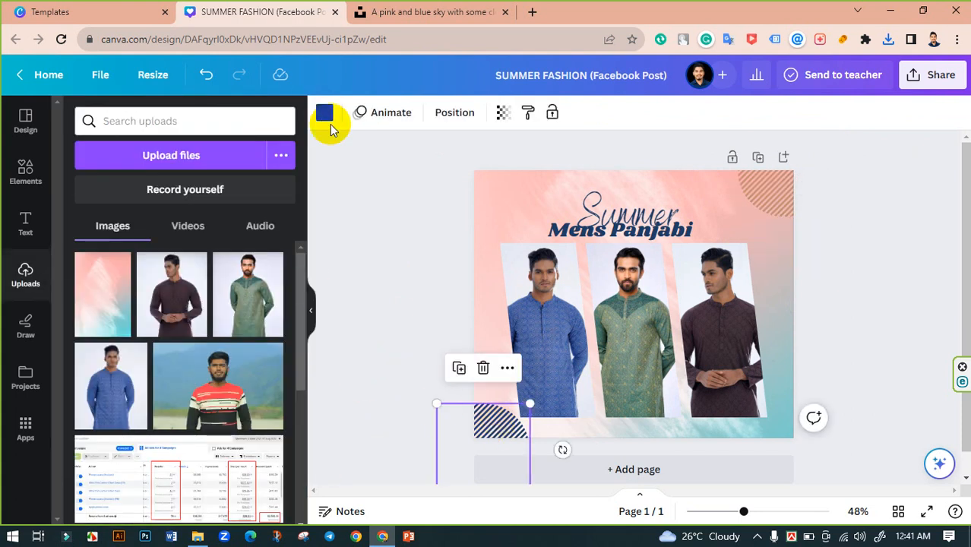
click(324, 114)
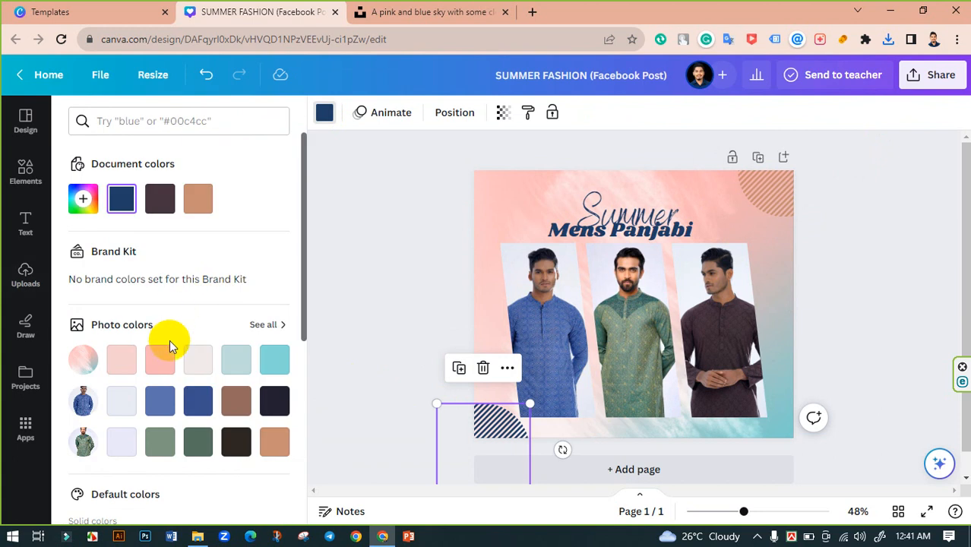
click(159, 360)
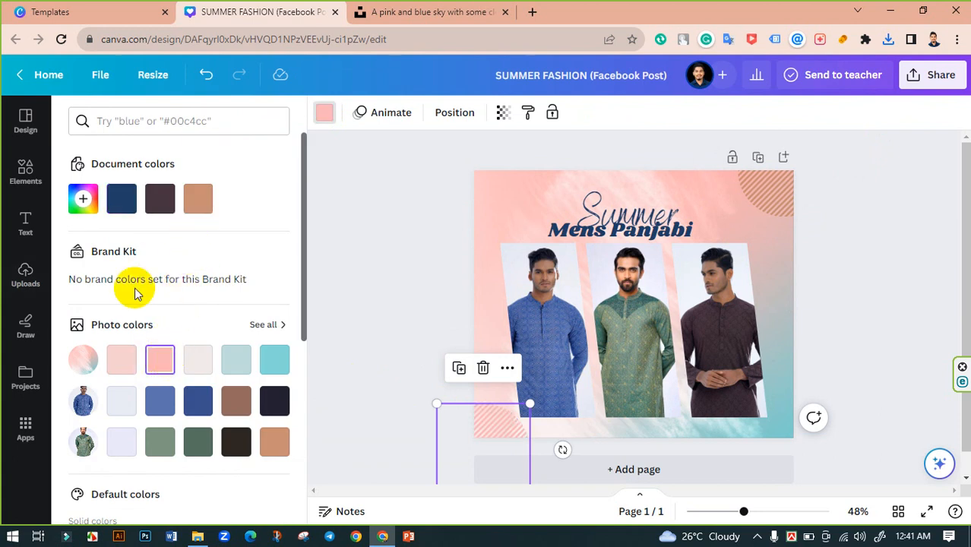
click(84, 200)
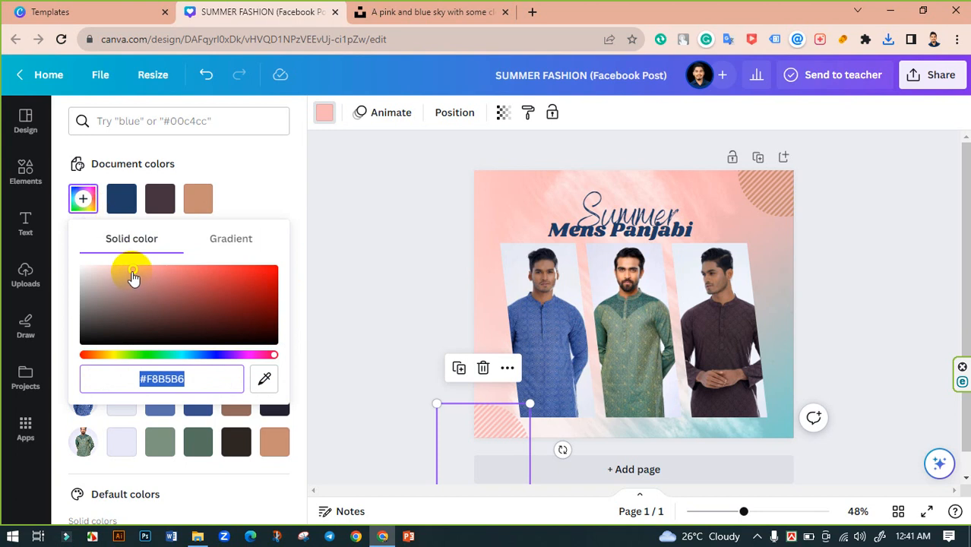
mouse_move(132, 272)
mouse_down()
mouse_move(154, 297)
mouse_move(148, 274)
mouse_move(125, 269)
mouse_up()
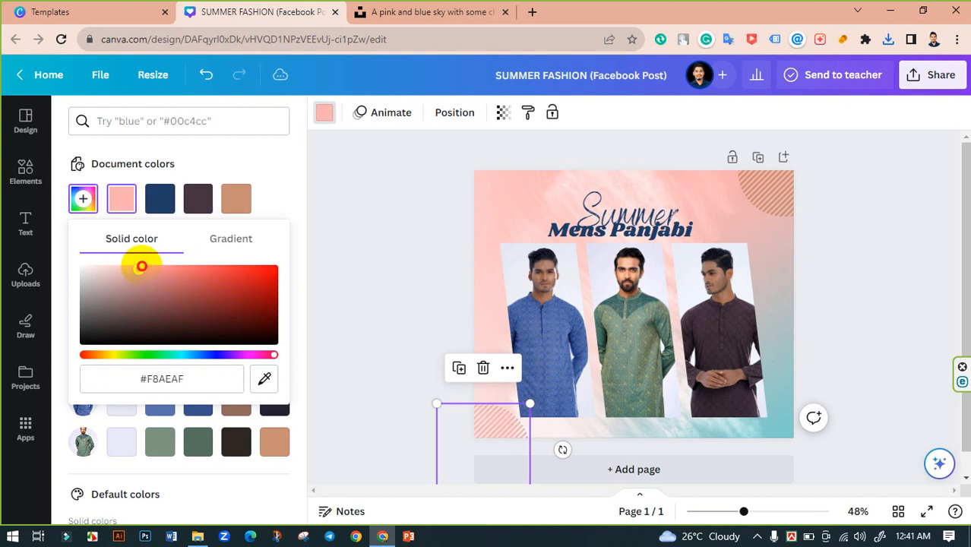
click(402, 261)
Recolor the striped circle in the design's upper-right corner with a custom dusty pink, #D4898A
click(763, 195)
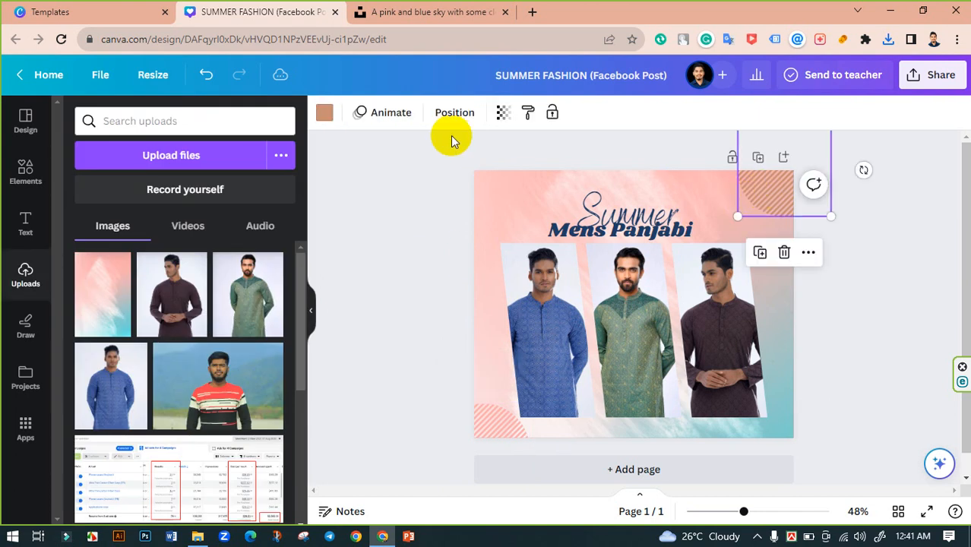
click(327, 114)
click(236, 198)
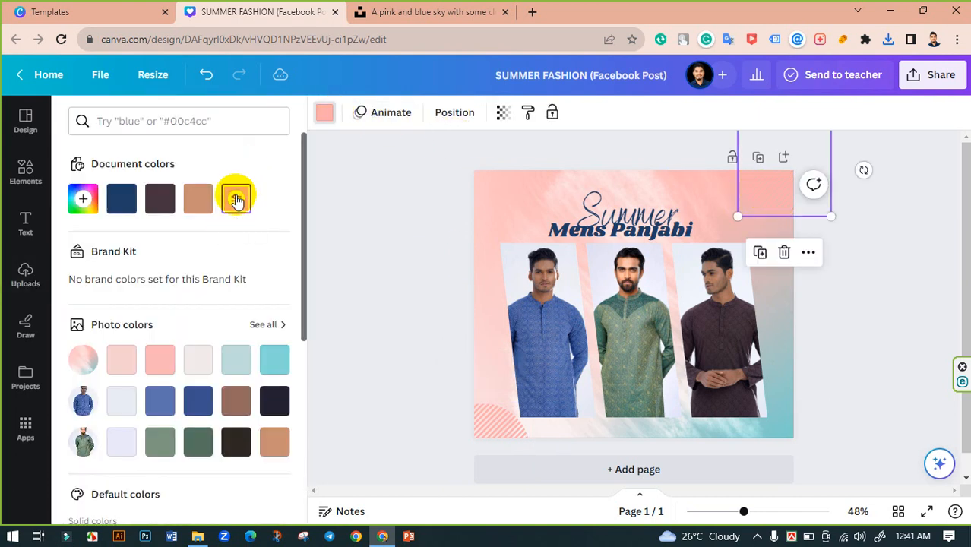
click(236, 198)
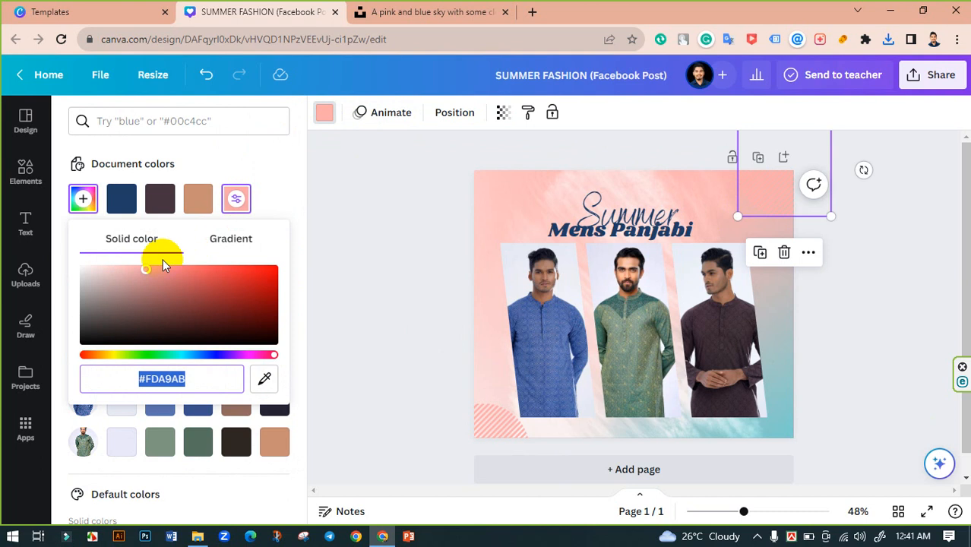
drag(146, 273, 154, 274)
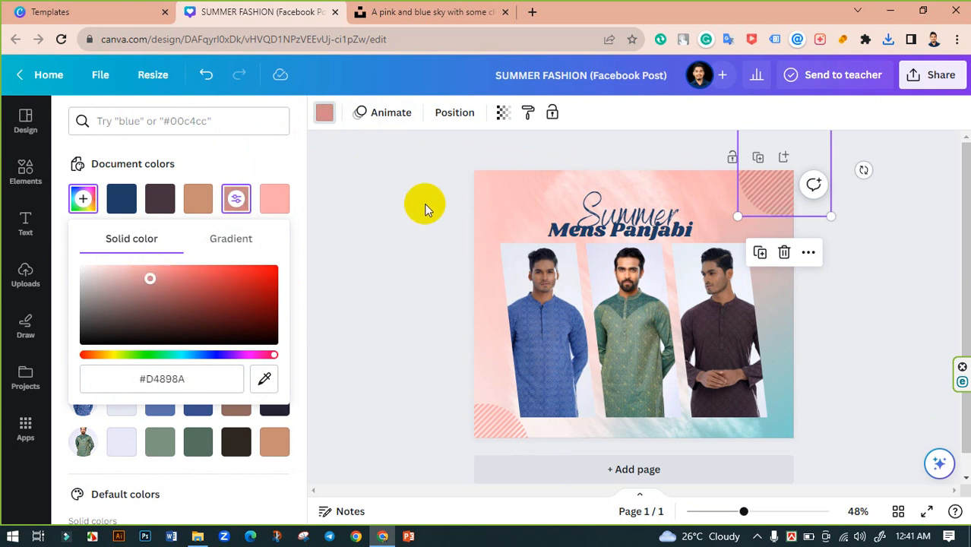
click(397, 203)
Try the brown and pink photo colors on the "Summer" heading text
click(623, 238)
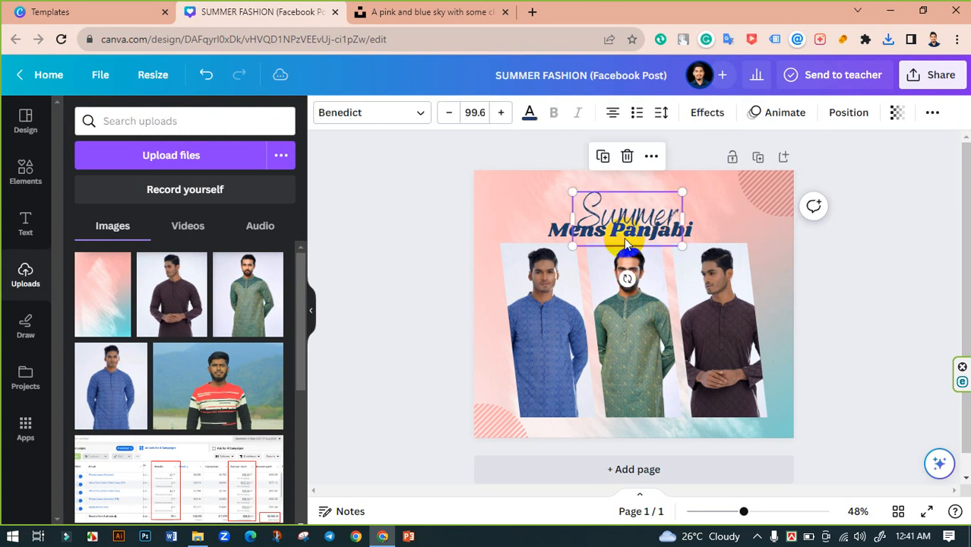
click(529, 112)
click(160, 200)
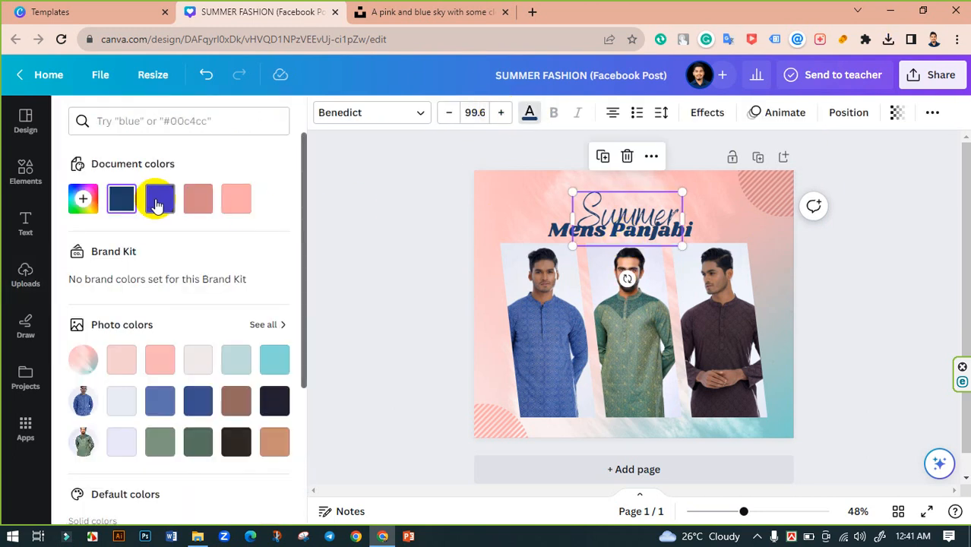
click(236, 400)
scroll(182, 349, down, 2)
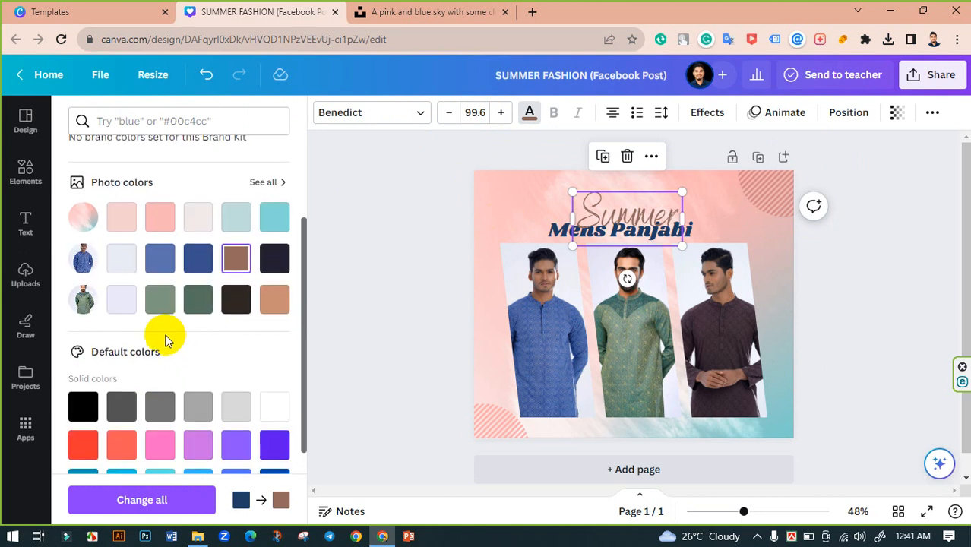
scroll(165, 328, down, 2)
scroll(165, 328, up, 2)
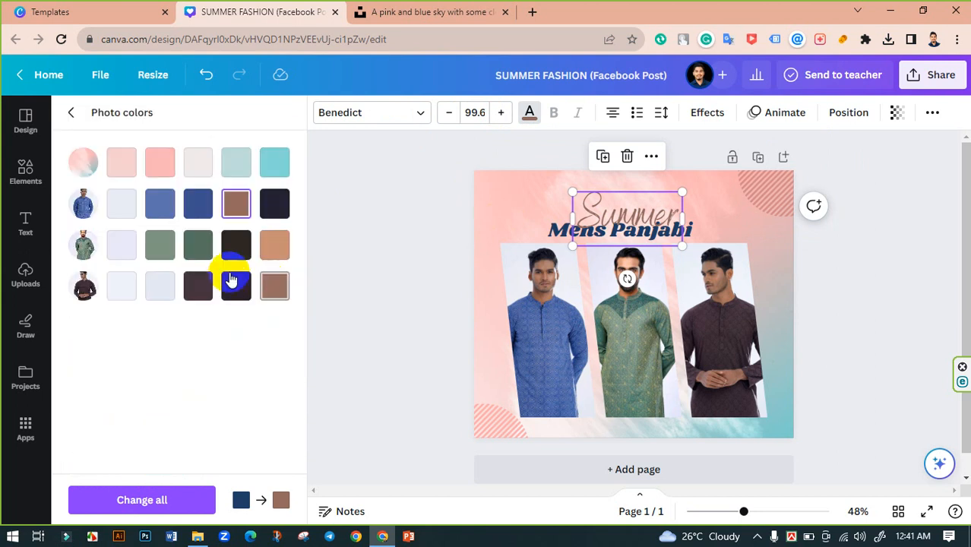
click(159, 162)
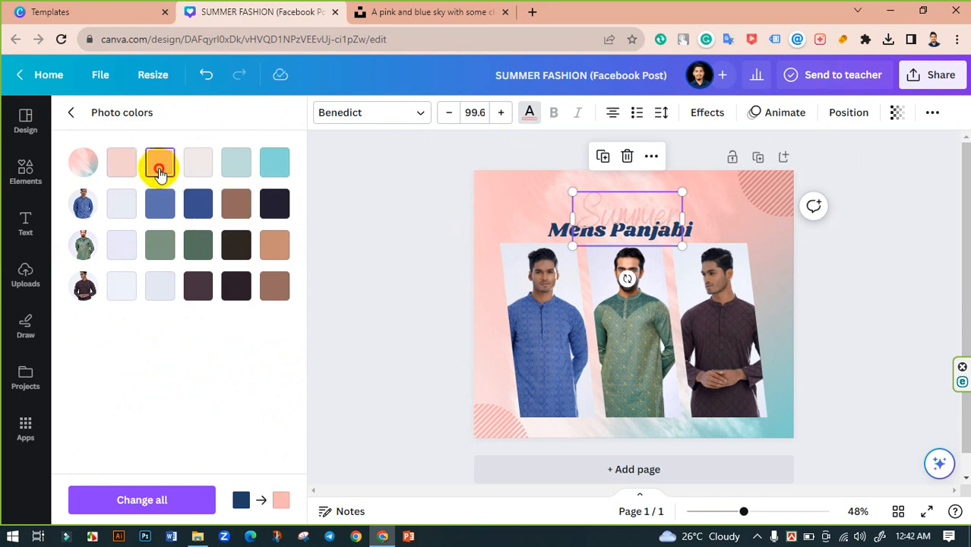
Give the "Summer" heading text a custom dark brown color, about #724546
click(529, 113)
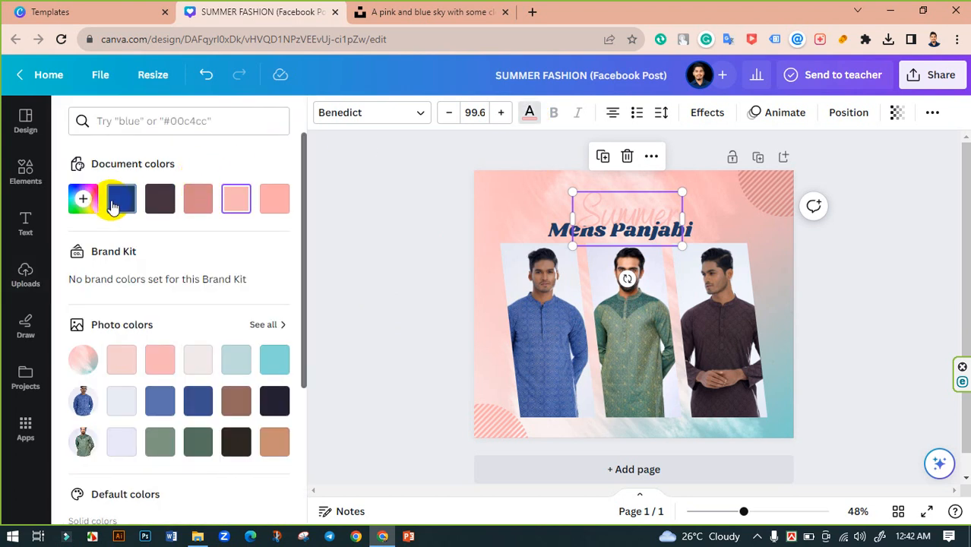
click(83, 199)
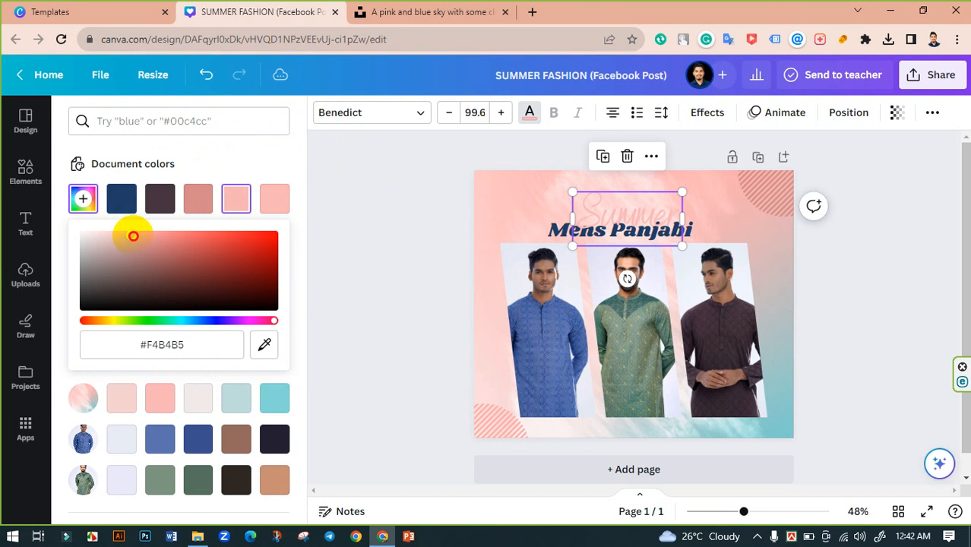
drag(133, 235, 146, 280)
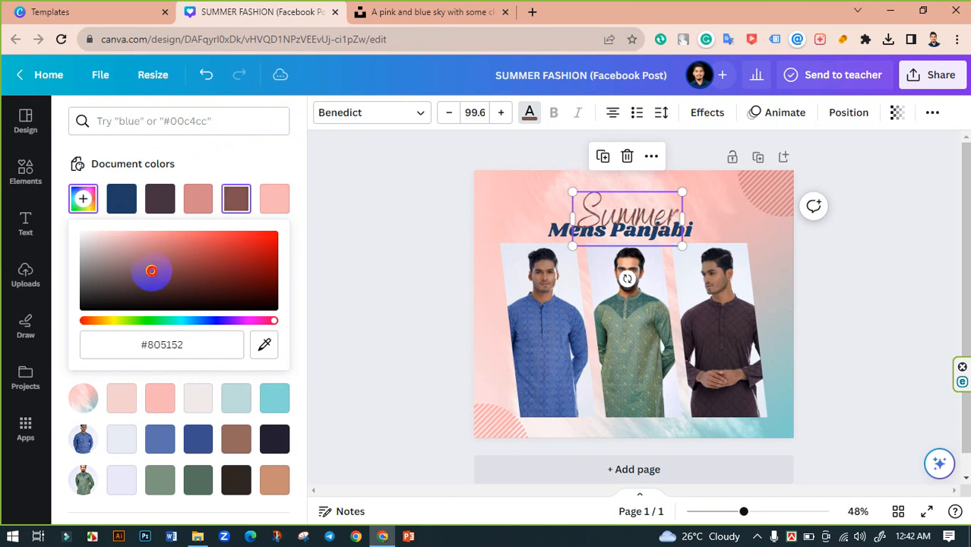
drag(153, 267, 158, 276)
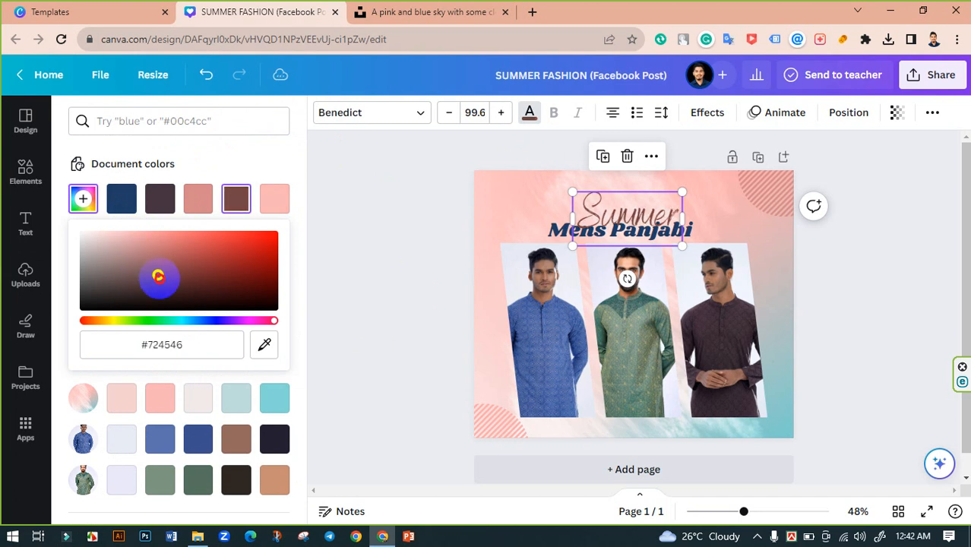
click(420, 243)
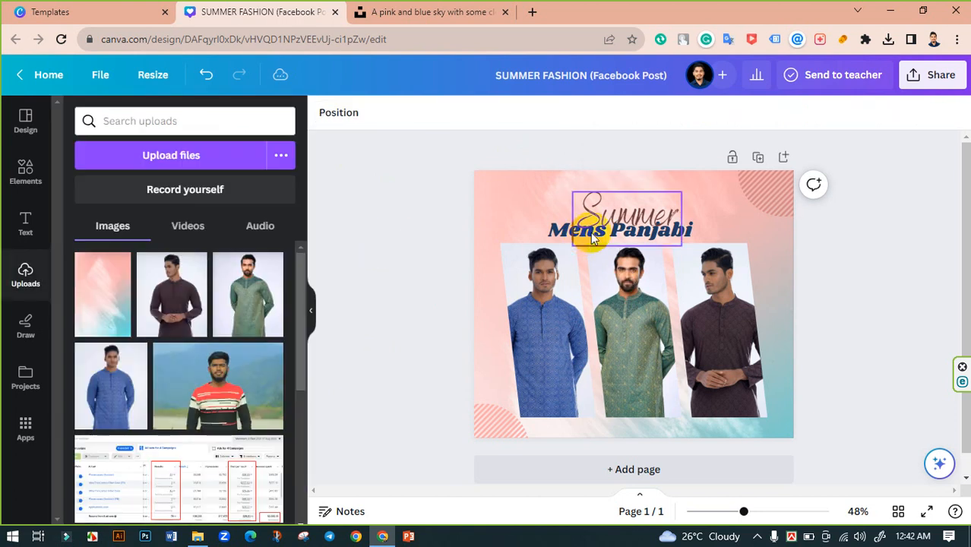
Recolor the "Mens Panjabi" text with the dusty pink document color used on the upper-right striped circle
click(560, 230)
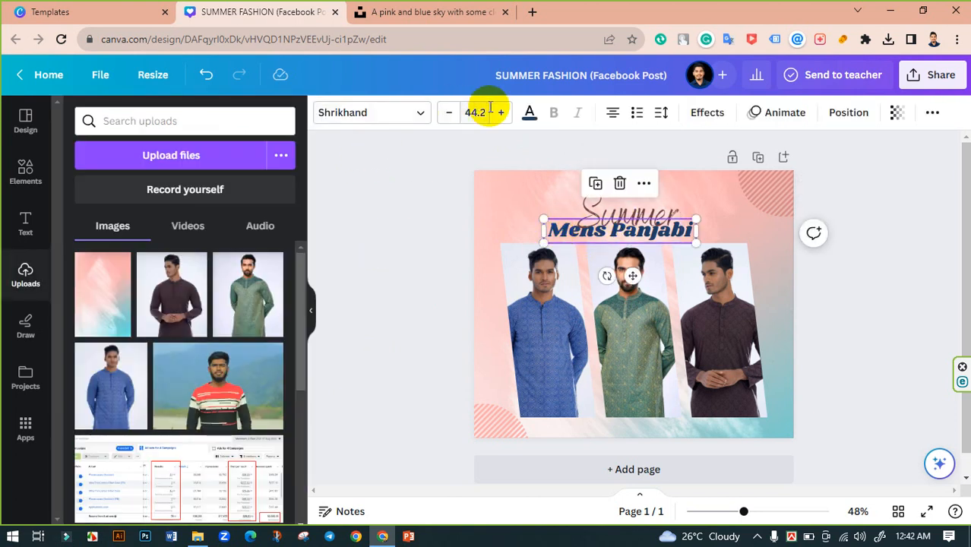
click(532, 114)
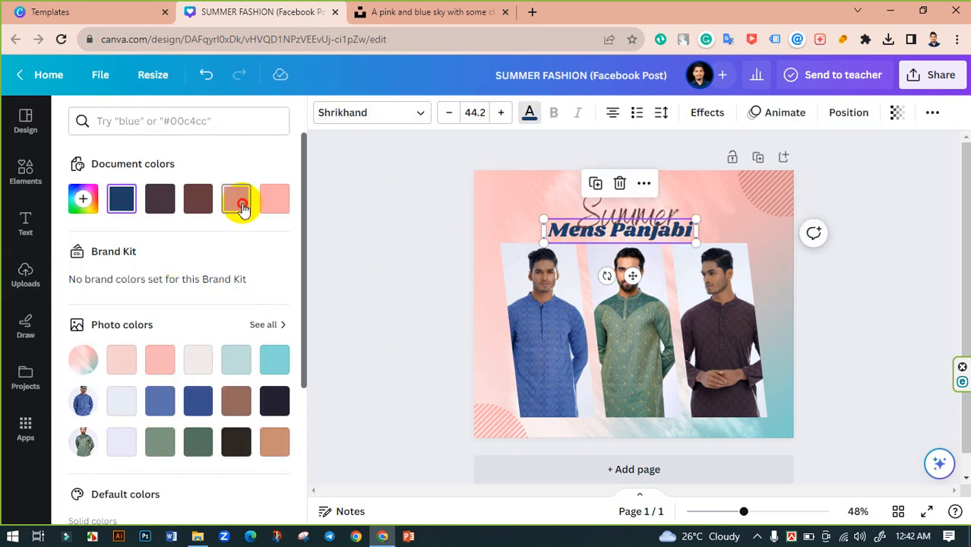
click(242, 206)
click(383, 233)
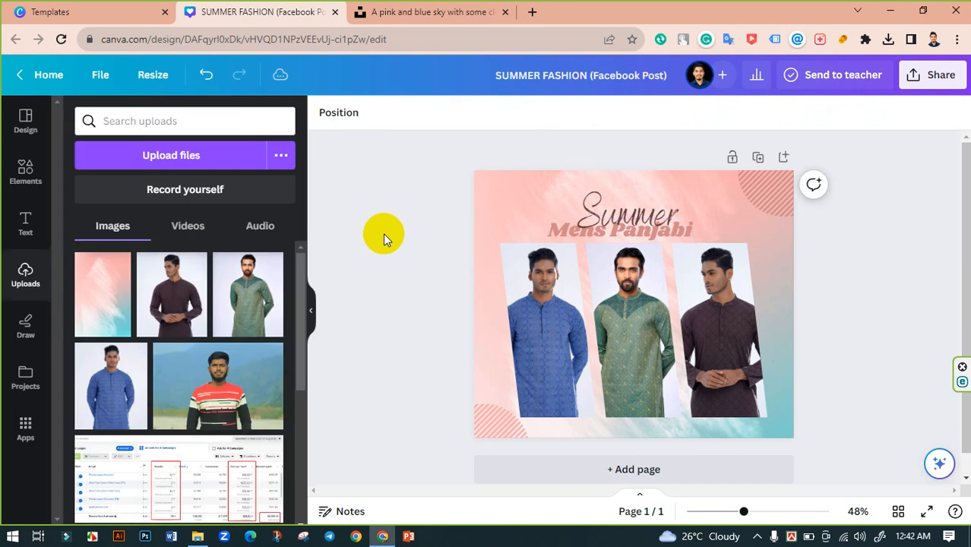
Move the "Summer" text and the "Mens Panjabi" text slightly upward, away from the panjabi photos
click(662, 220)
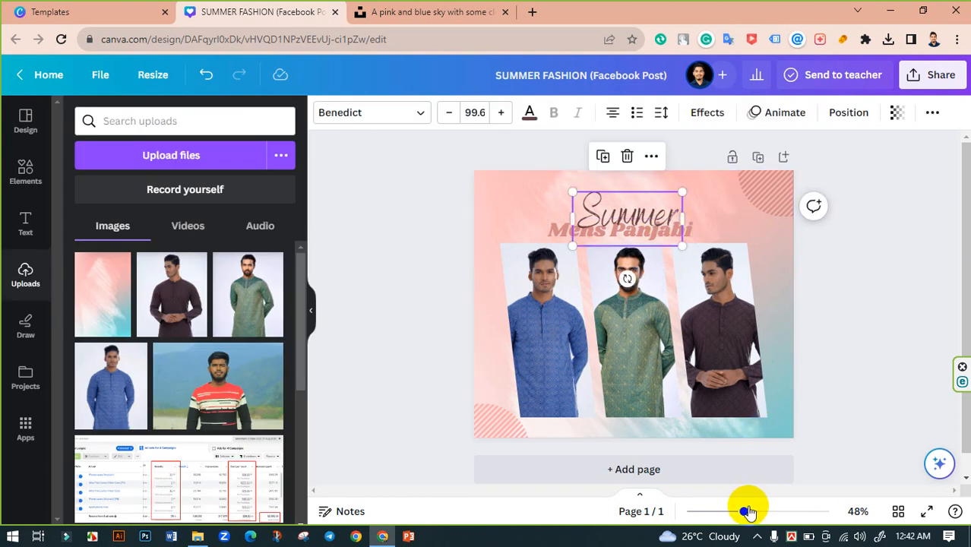
drag(743, 511, 775, 511)
scroll(606, 341, up, 3)
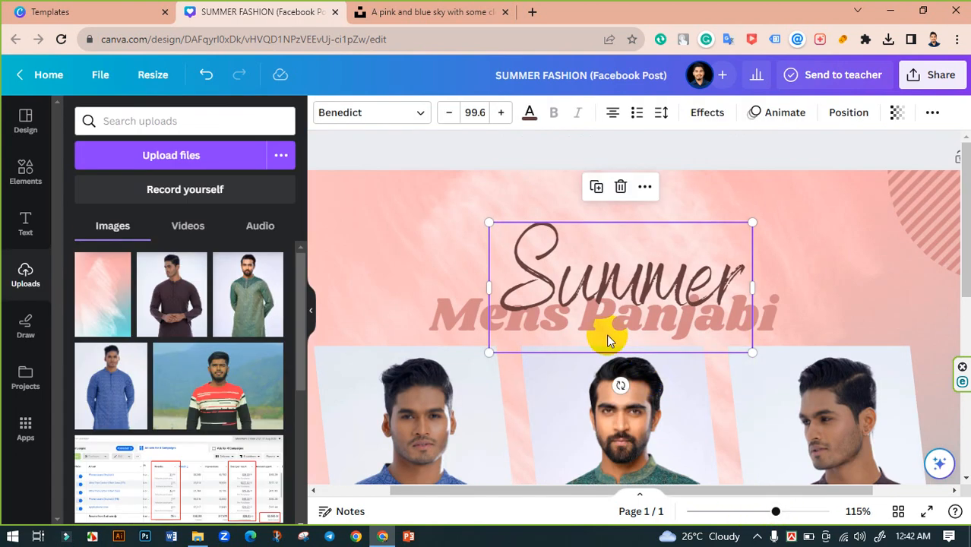
drag(628, 291, 628, 266)
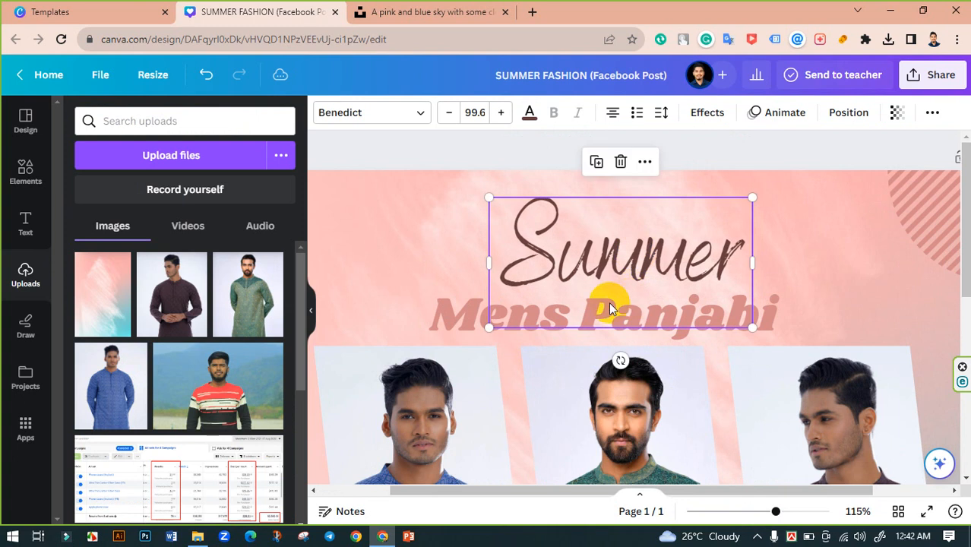
drag(475, 327, 472, 302)
Change the "Mens Panjabi" text to the Zing Rust Base font and enlarge it to about size 69.9
click(438, 295)
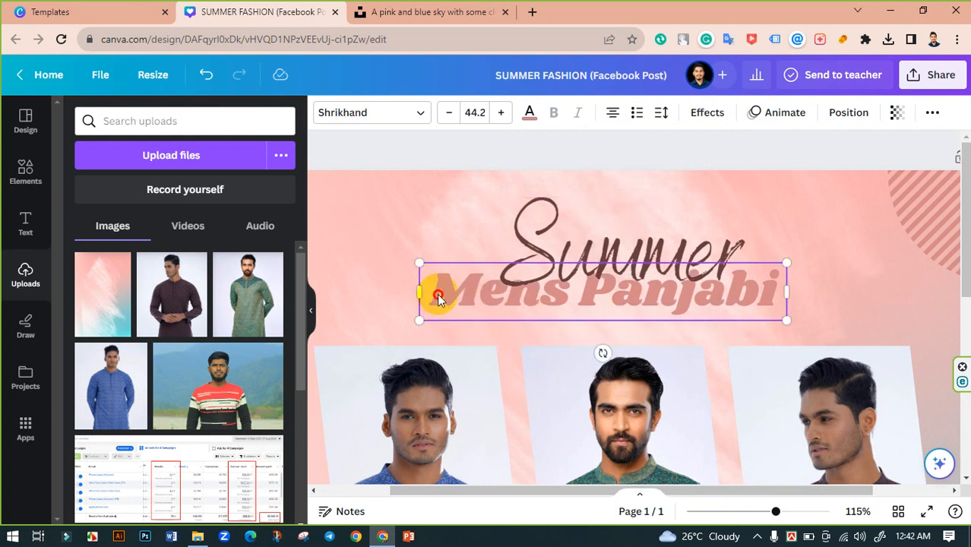
click(420, 114)
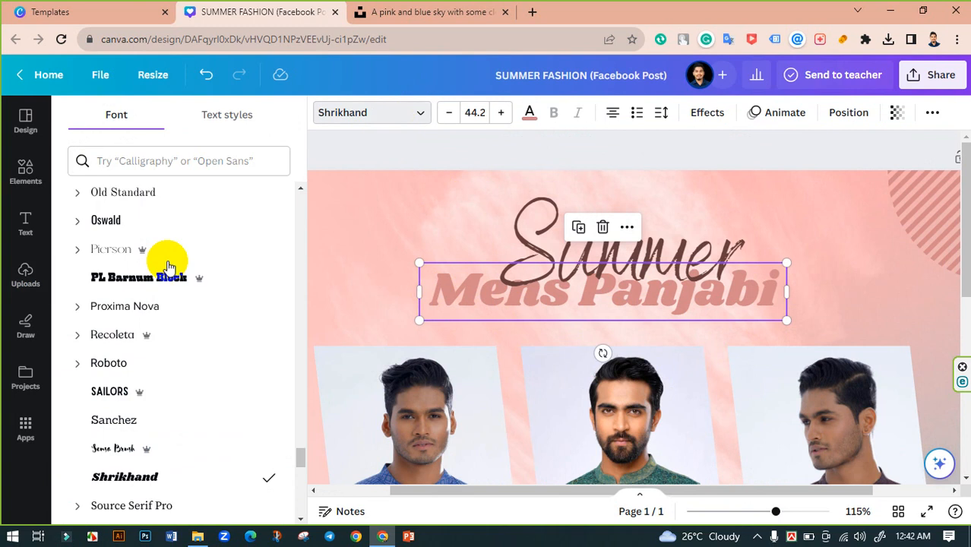
scroll(191, 339, down, 10)
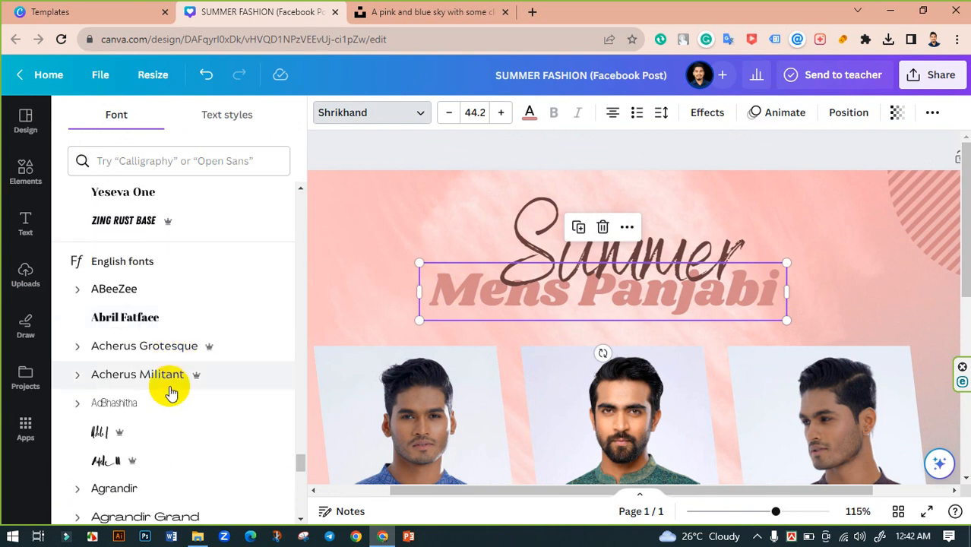
scroll(142, 306, up, 1)
click(128, 297)
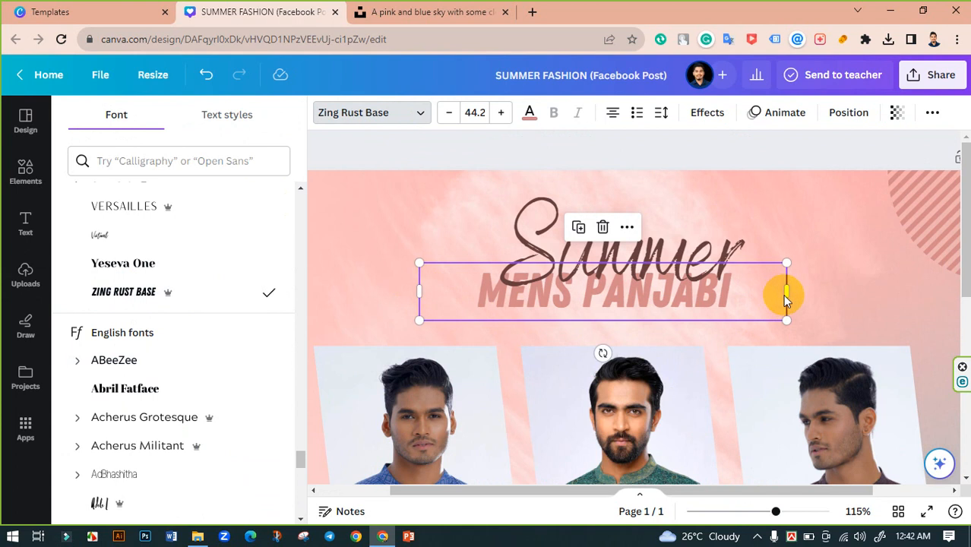
drag(788, 294, 825, 383)
drag(791, 320, 781, 301)
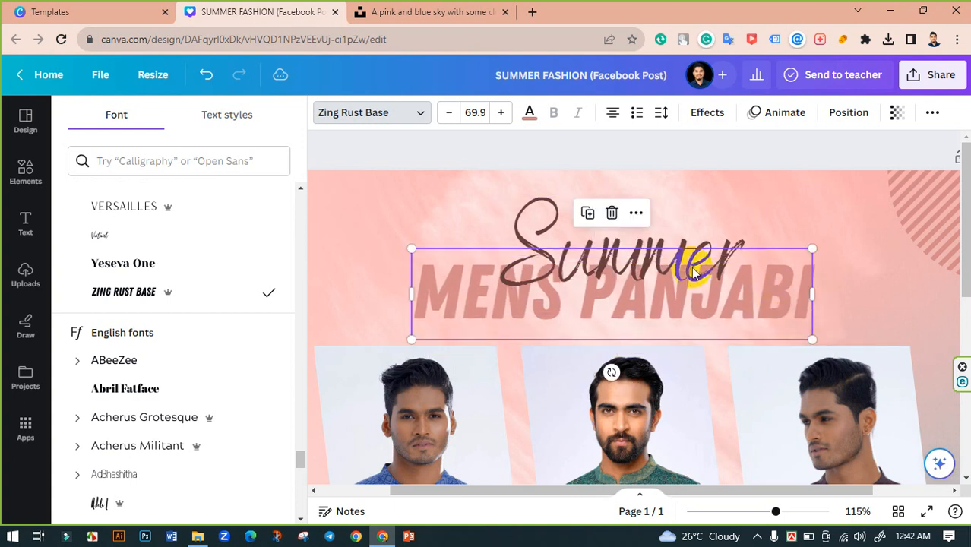
Try the pink, tan and pale pink photo colors and the dusty pink document color on the "Summer" text
click(532, 218)
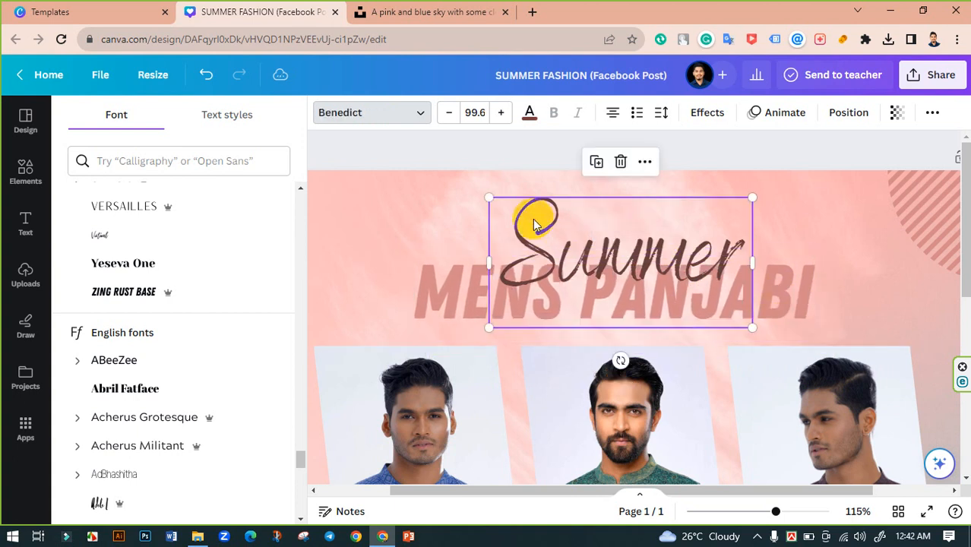
click(527, 112)
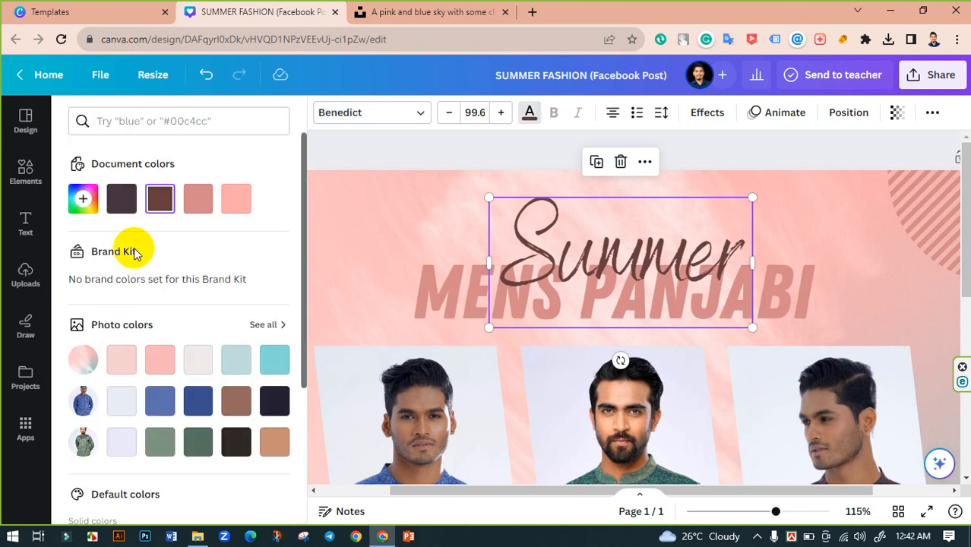
scroll(171, 265, down, 2)
click(160, 218)
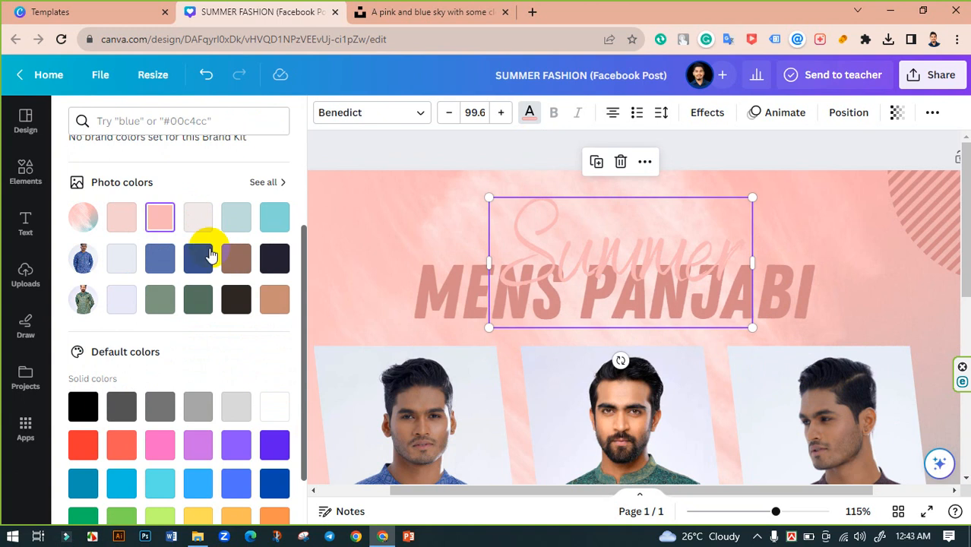
click(275, 300)
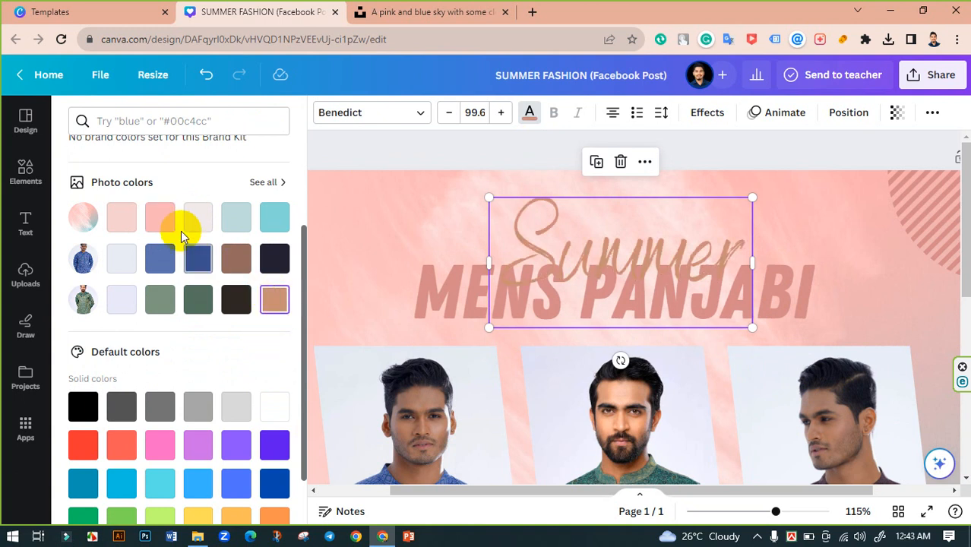
click(121, 218)
scroll(196, 258, up, 2)
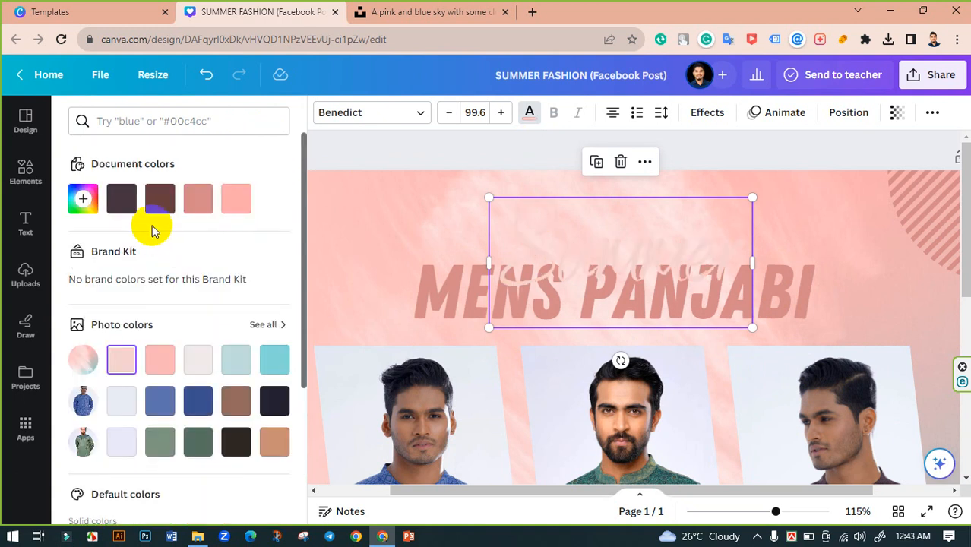
click(197, 198)
Recolor the "Summer" text bright red, #FF3C41, by adjusting the light pink document color
click(231, 202)
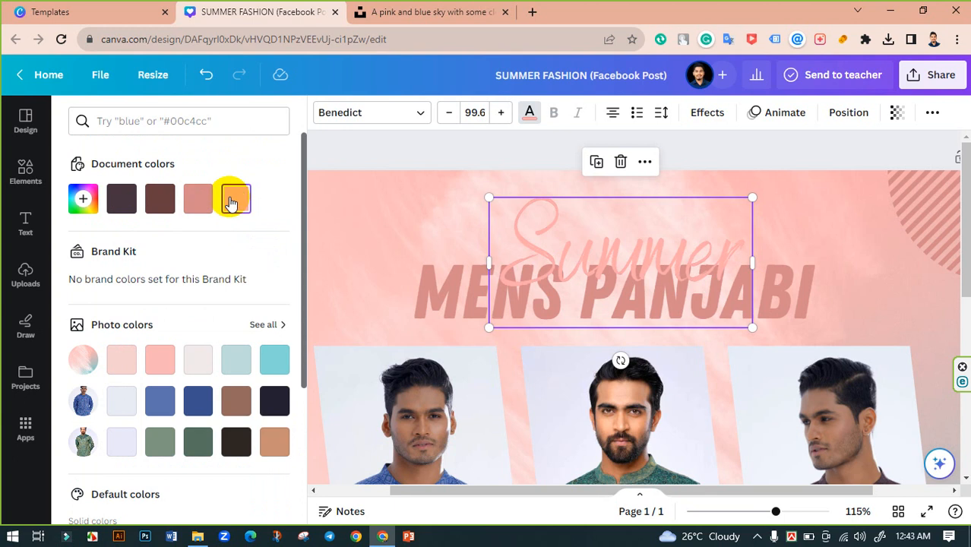
click(231, 202)
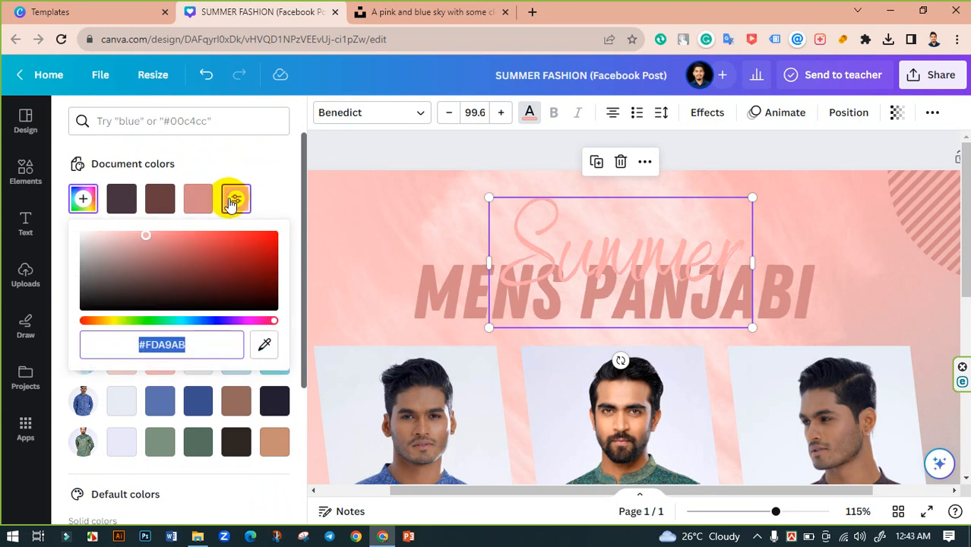
click(155, 235)
drag(179, 234, 238, 228)
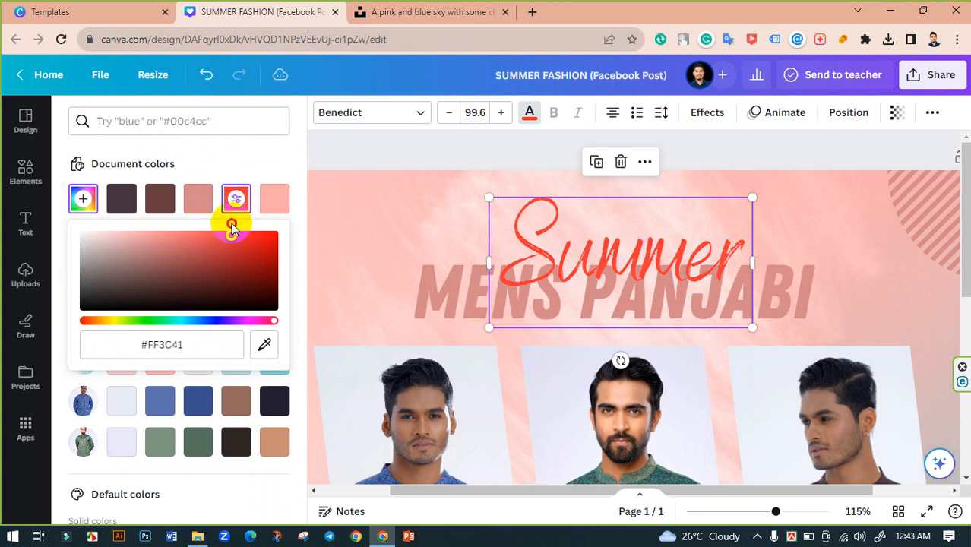
drag(232, 223, 232, 223)
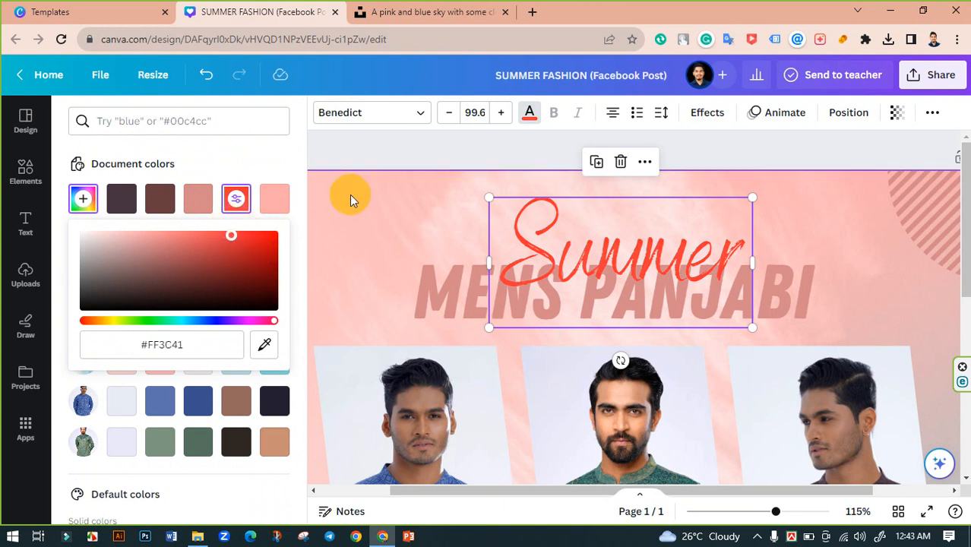
click(349, 154)
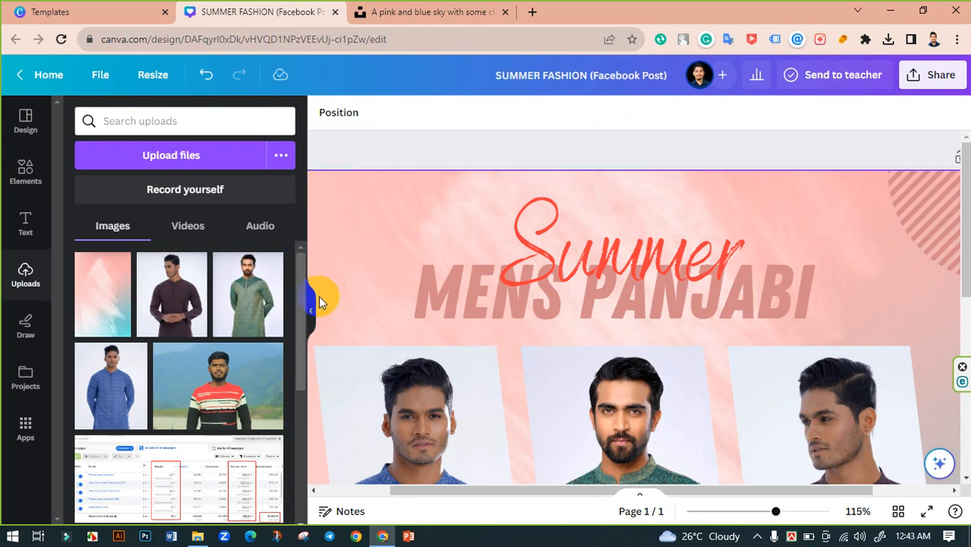
Recolor the "Mens Panjabi" text a muted coral red by making its dusty pink document color #d4898a more saturated
click(522, 303)
click(452, 304)
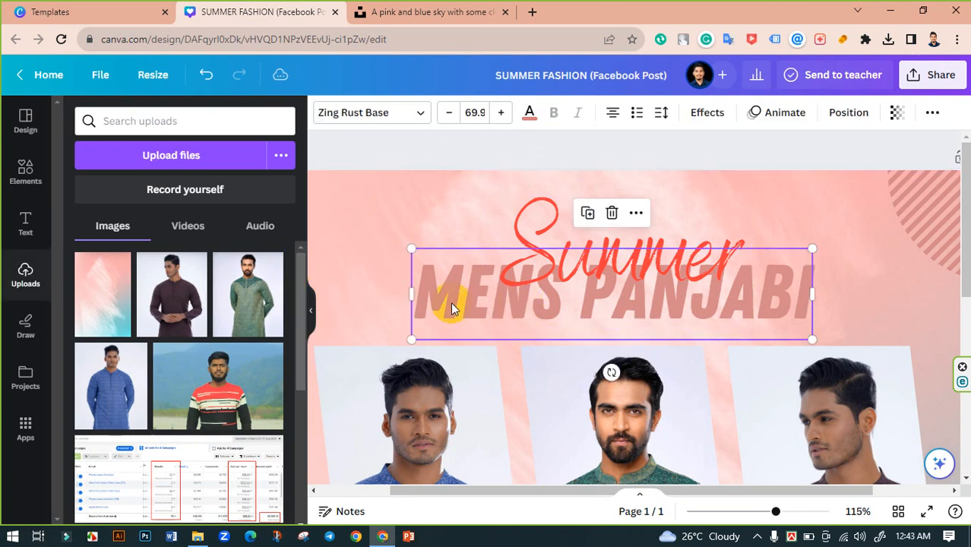
click(529, 112)
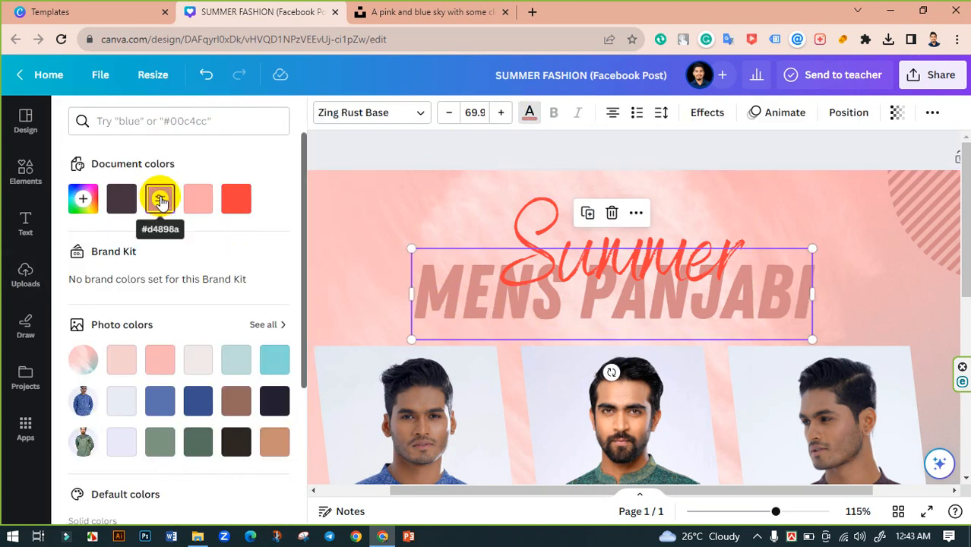
click(159, 199)
drag(153, 247, 171, 244)
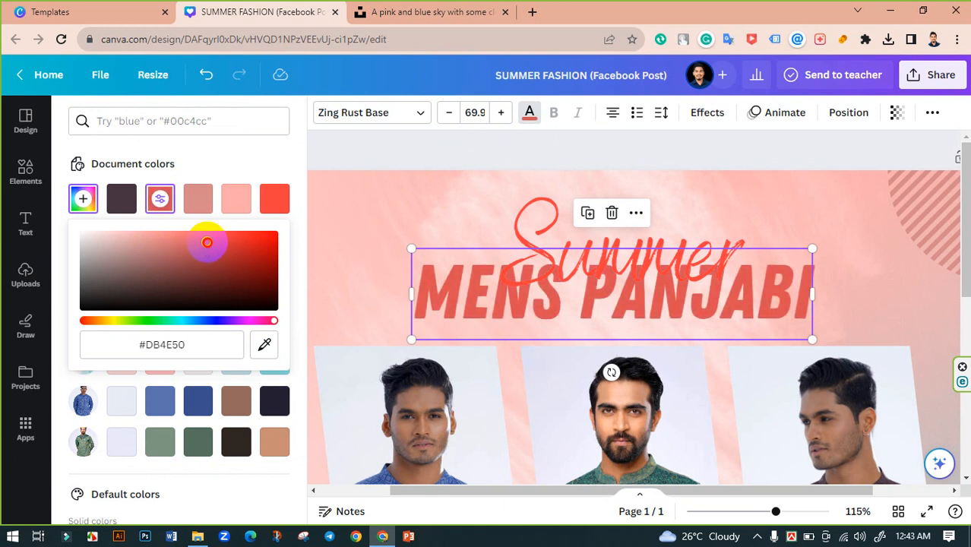
drag(206, 242, 196, 243)
click(521, 240)
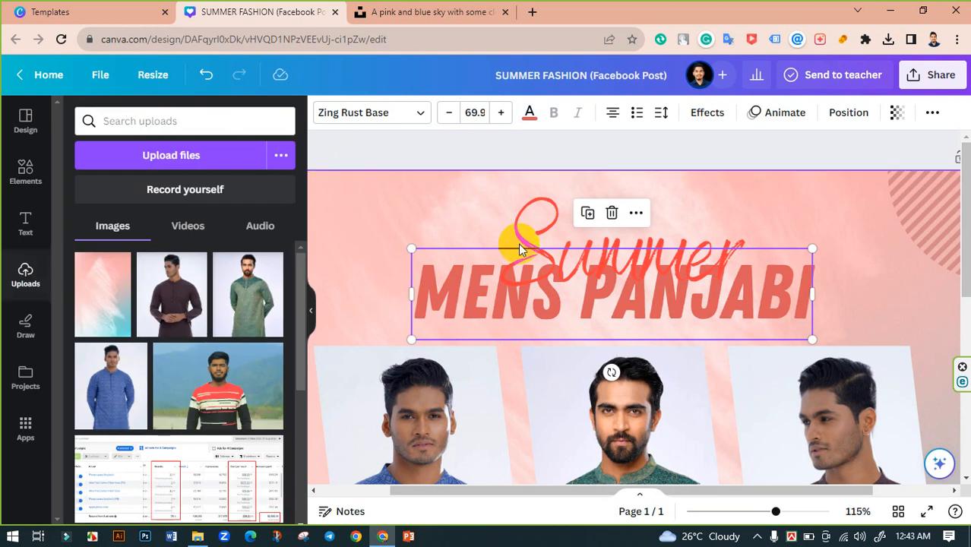
click(529, 114)
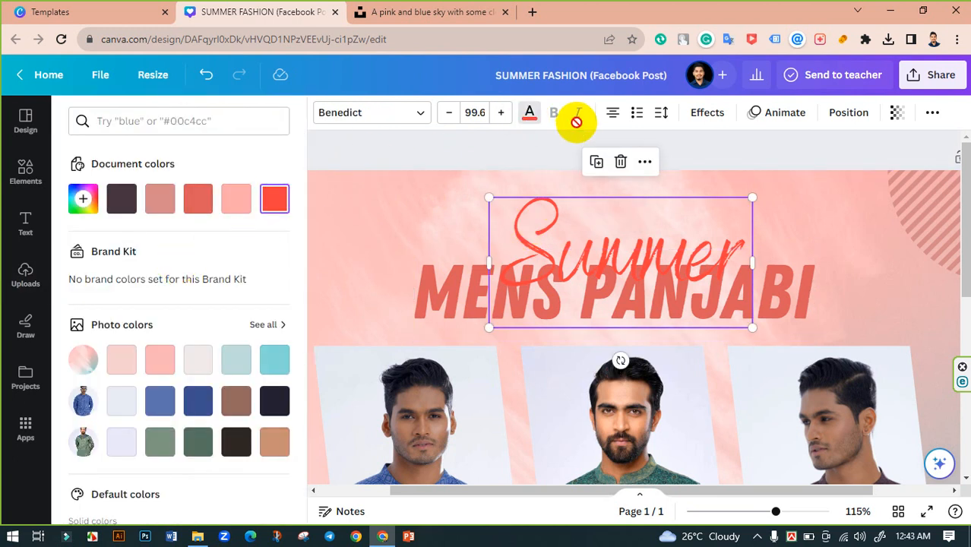
click(447, 157)
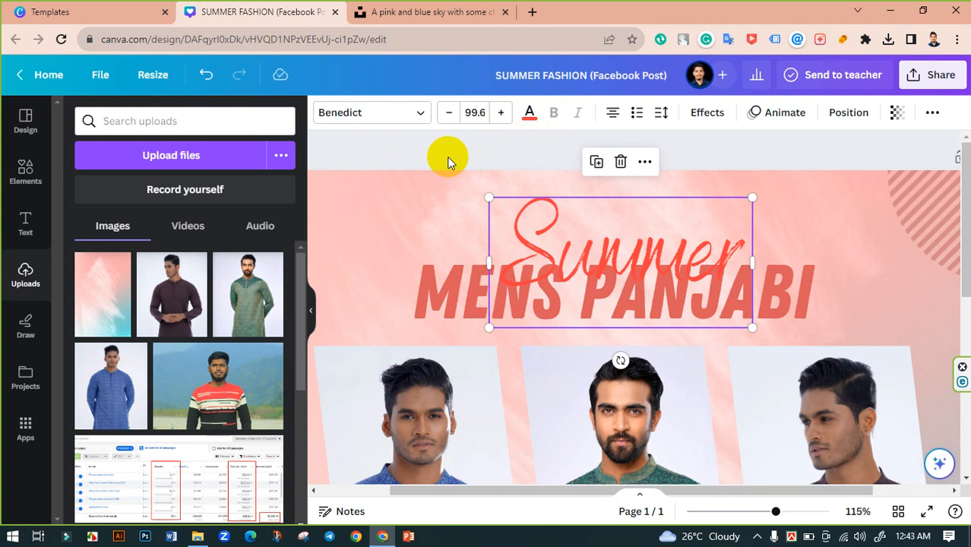
click(447, 157)
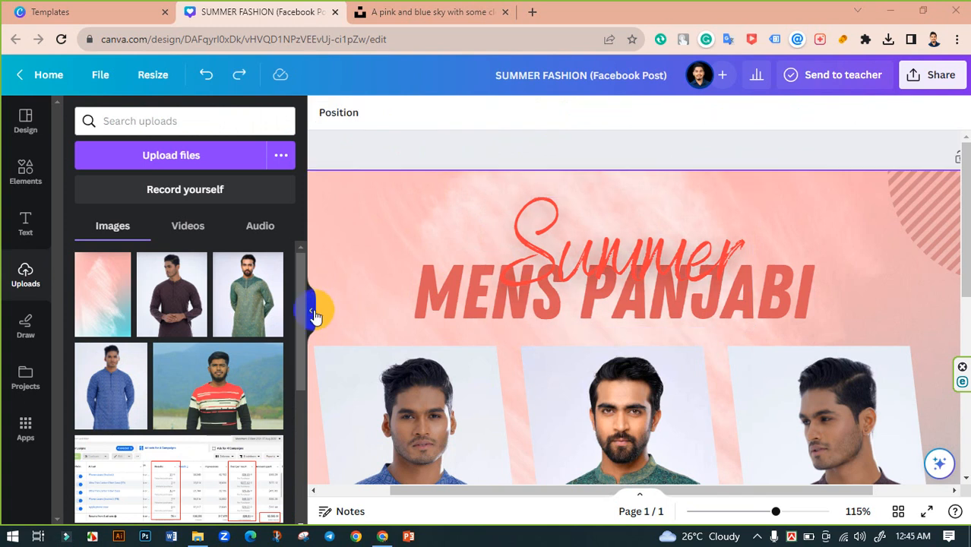
Apply the Outline effect to the "Summer" text with a thickness of 36
click(311, 310)
click(512, 258)
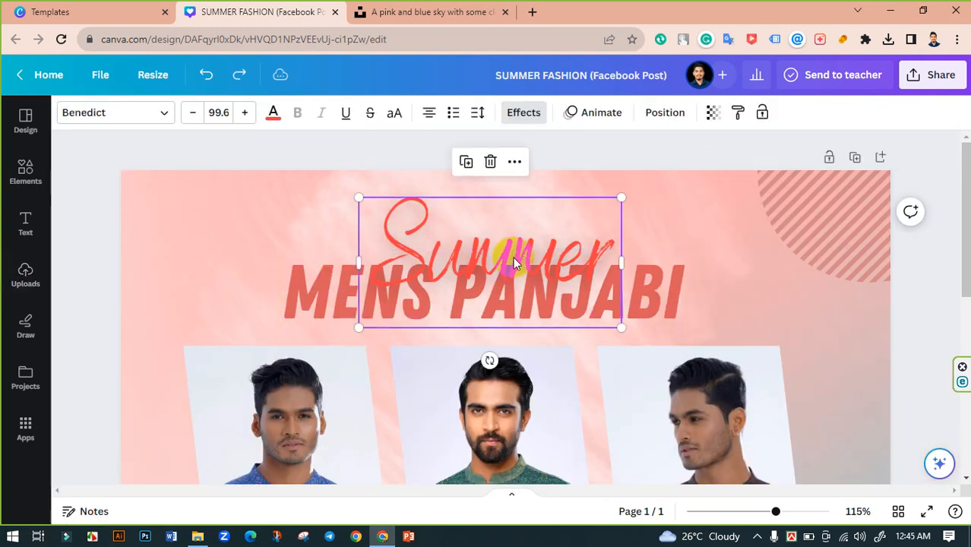
click(523, 113)
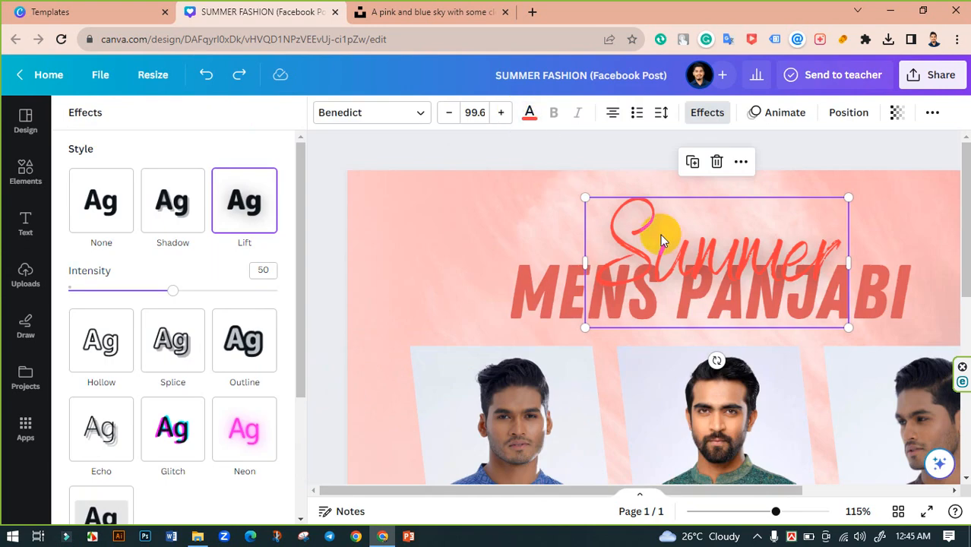
scroll(182, 315, down, 2)
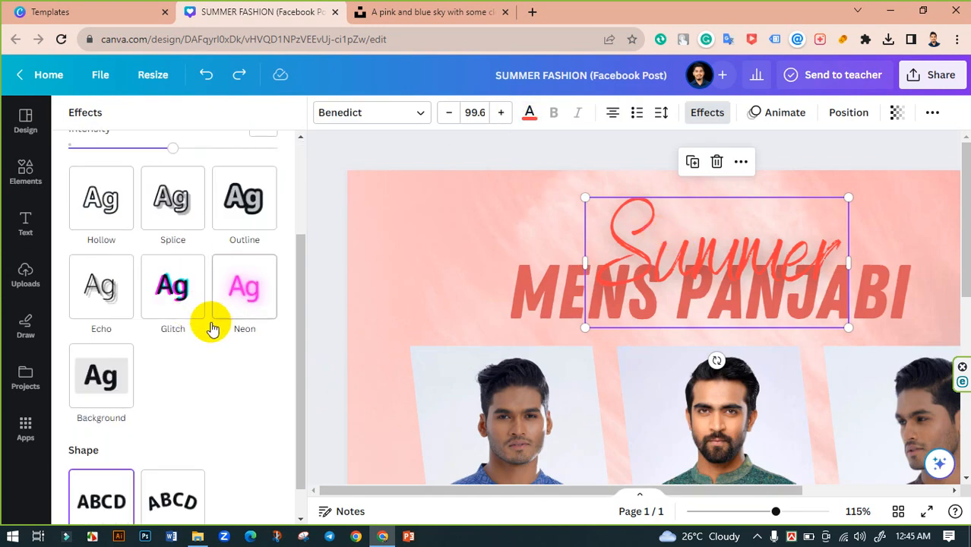
scroll(152, 288, up, 2)
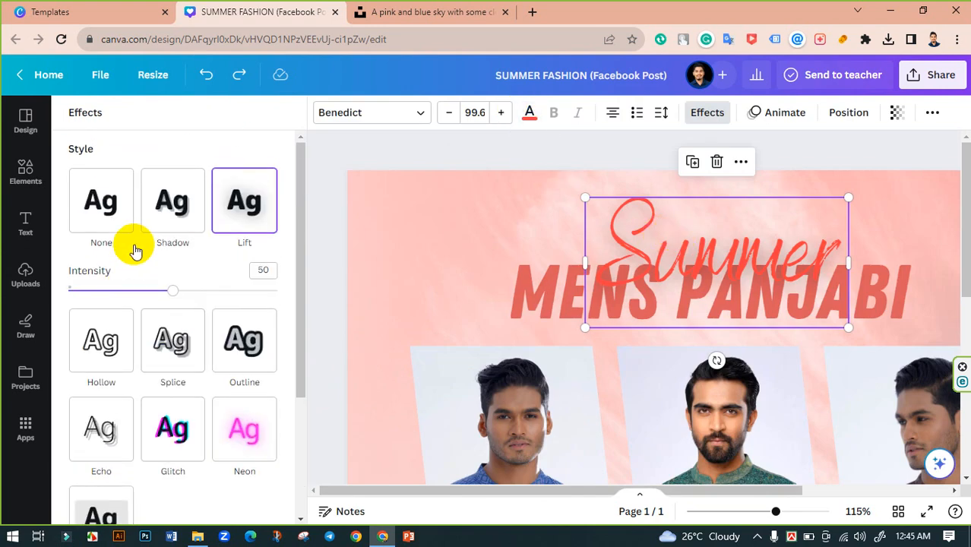
click(246, 343)
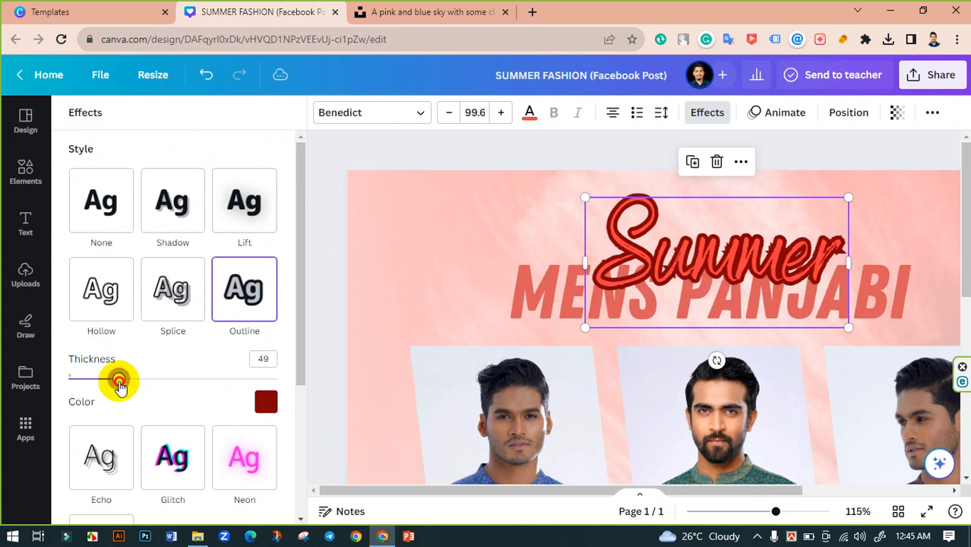
mouse_move(114, 383)
mouse_down()
mouse_move(98, 385)
mouse_move(106, 384)
mouse_up()
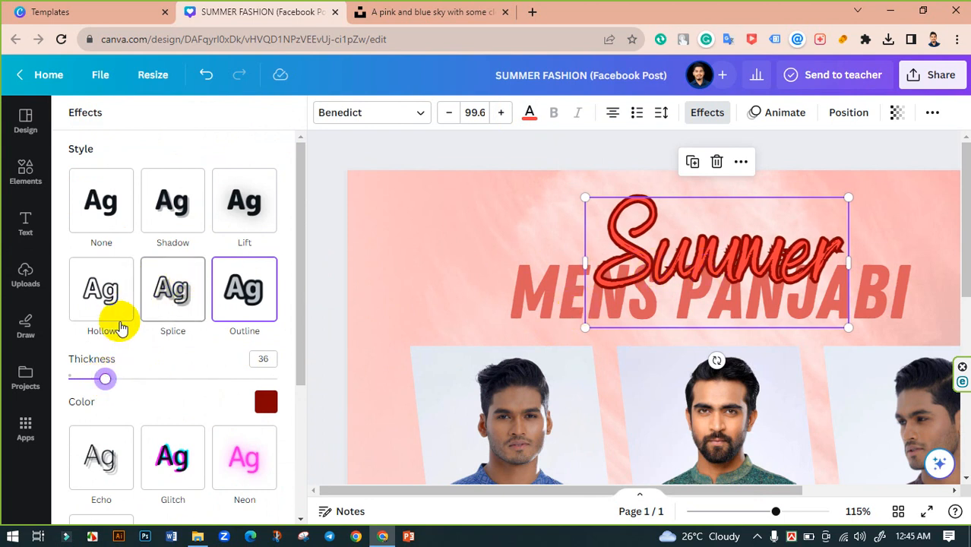
Set the outline color of the "Summer" text to pale pink #FAD2D4, sampled from the background beside the heading
click(266, 402)
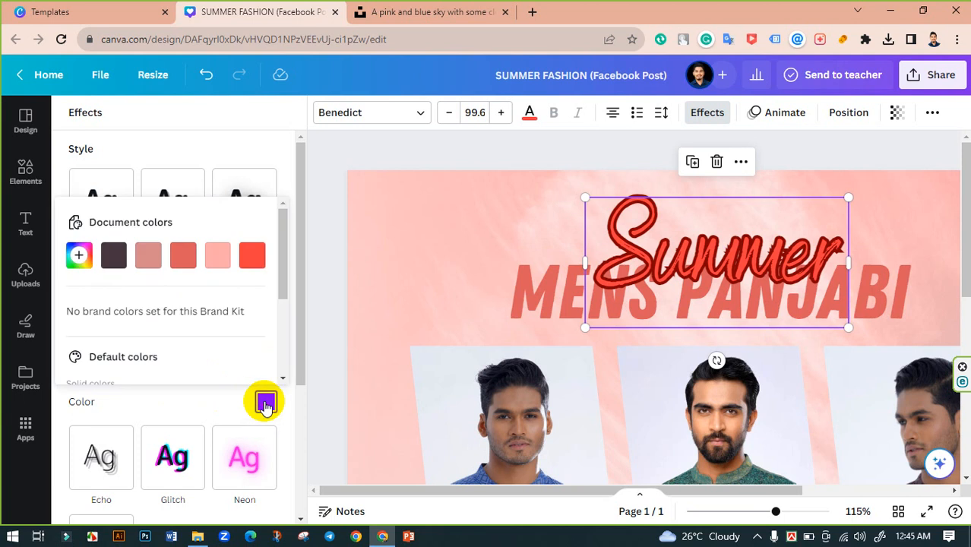
click(79, 255)
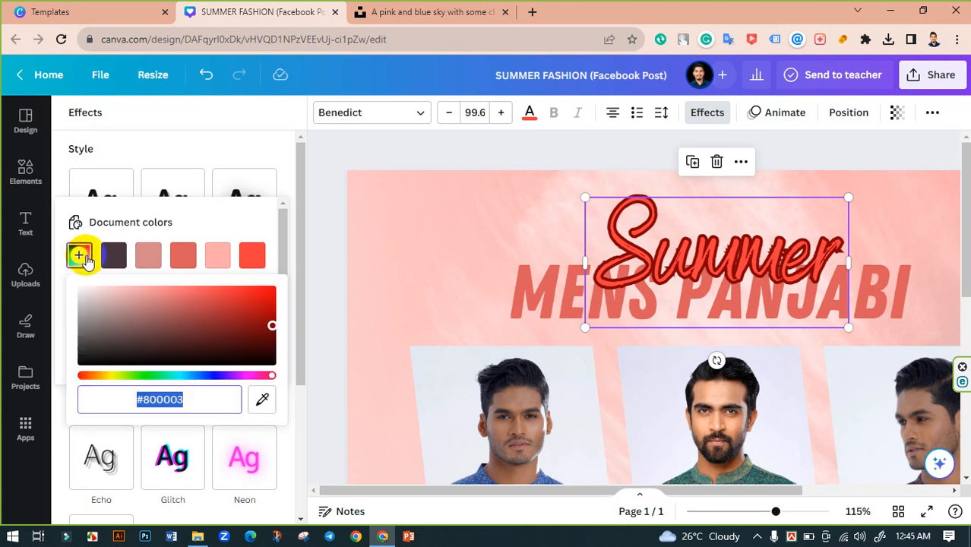
click(262, 396)
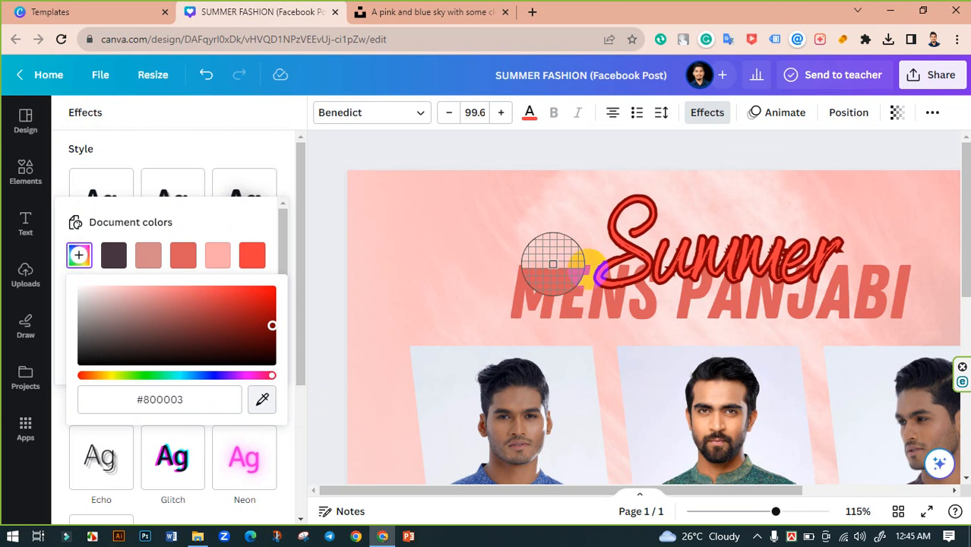
click(674, 297)
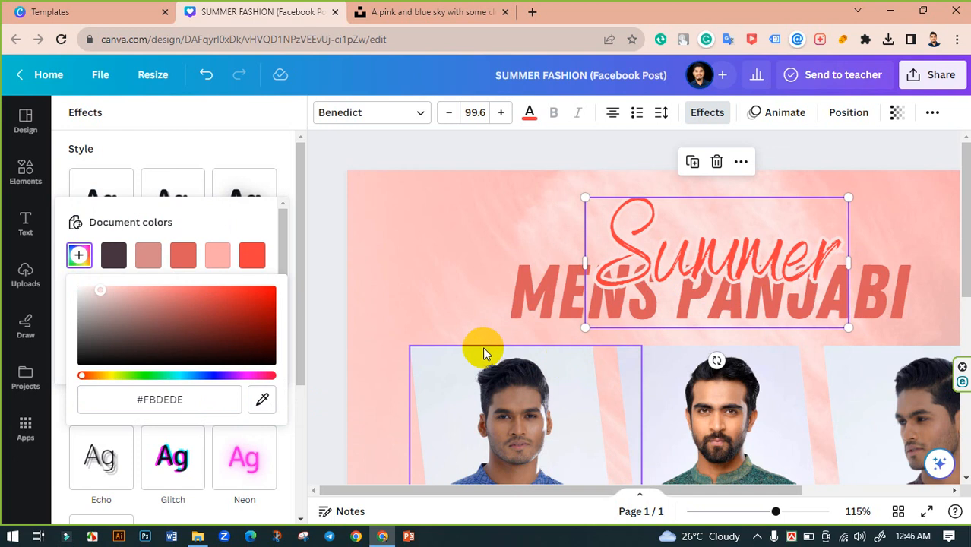
click(262, 399)
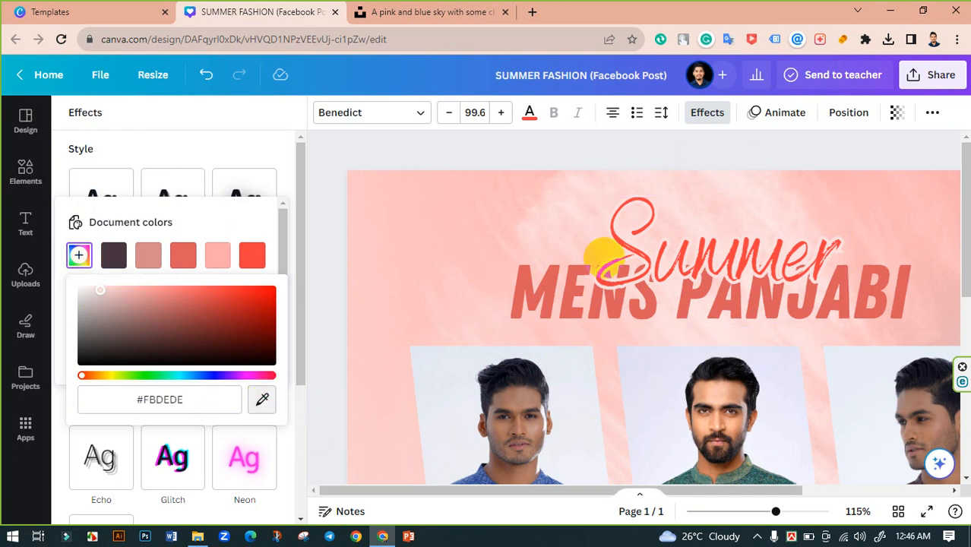
click(611, 255)
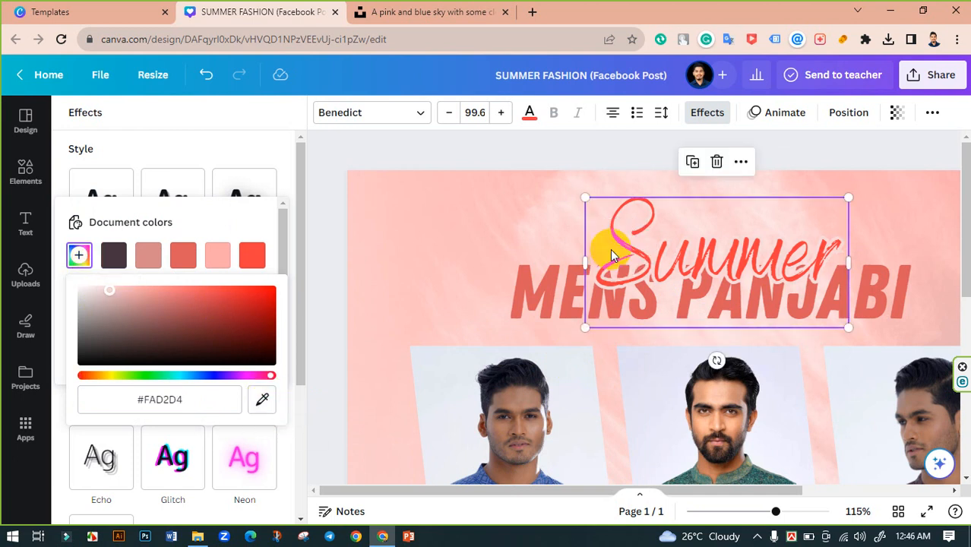
click(310, 244)
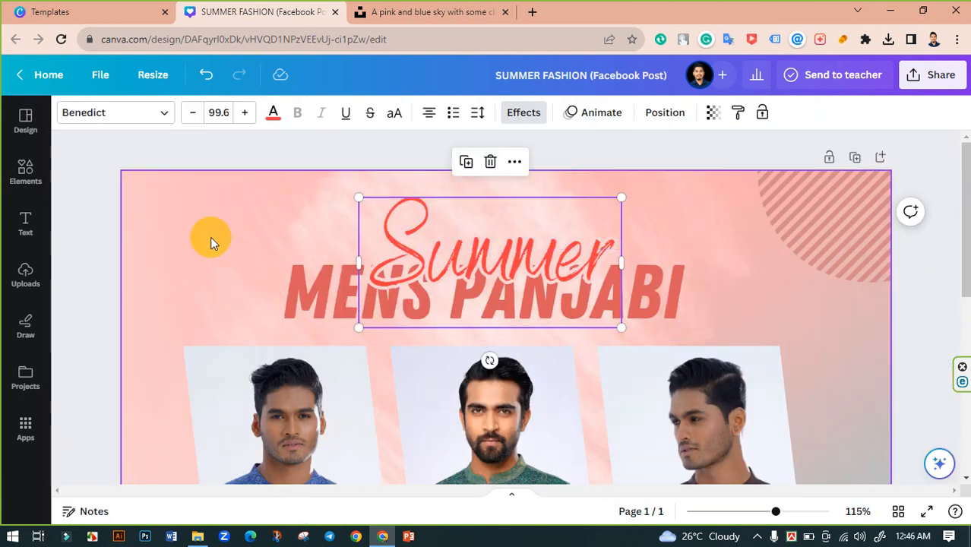
click(238, 145)
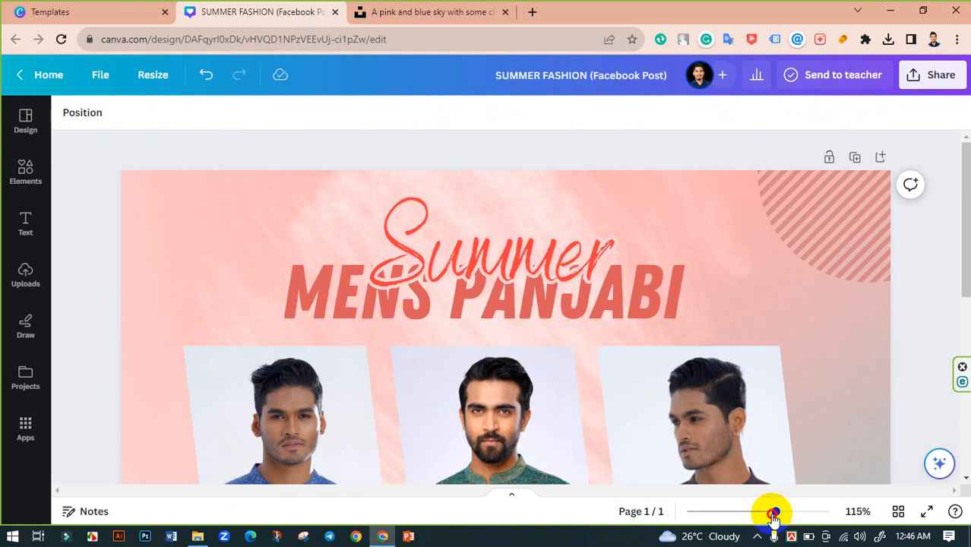
Align the "Summer" and "Mens Panjabi" texts on a common horizontal center
drag(772, 516, 747, 516)
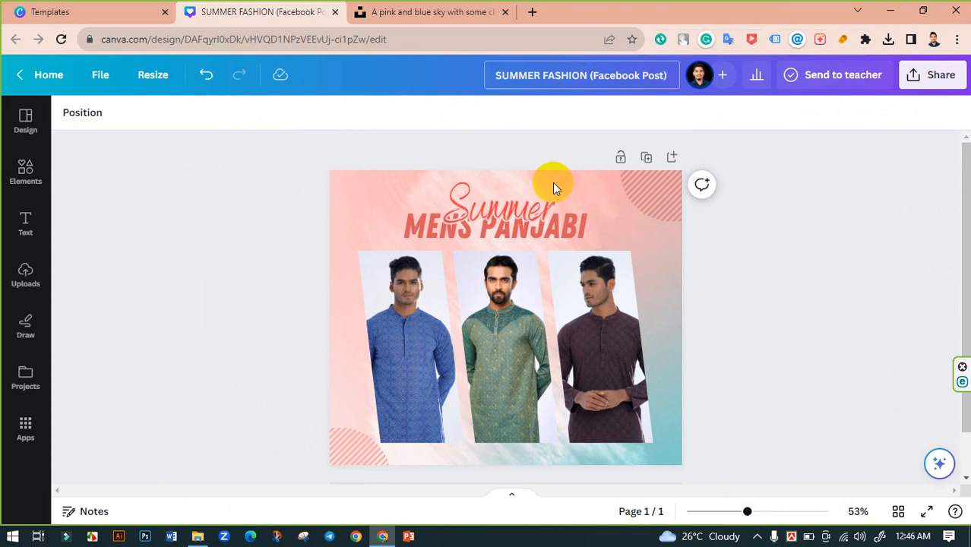
click(581, 226)
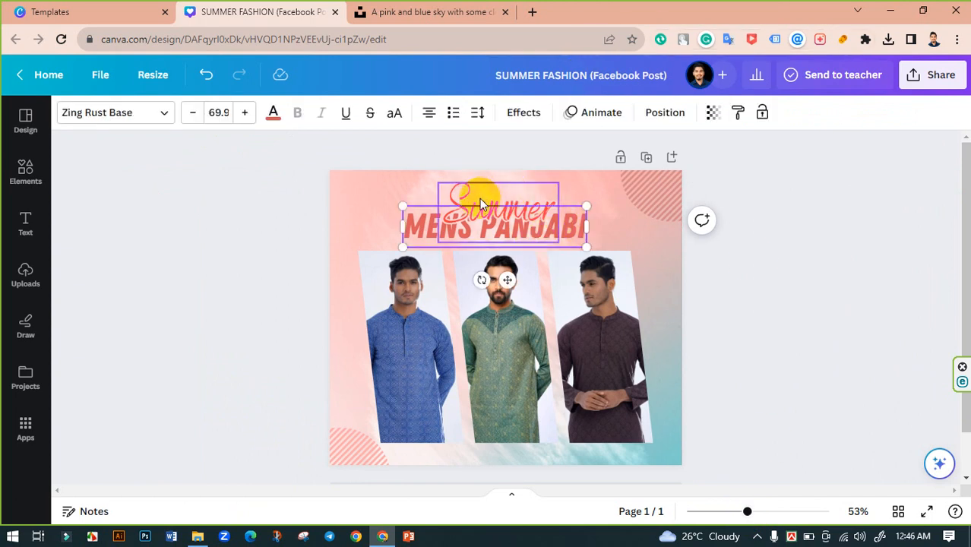
shift+click(479, 198)
click(649, 114)
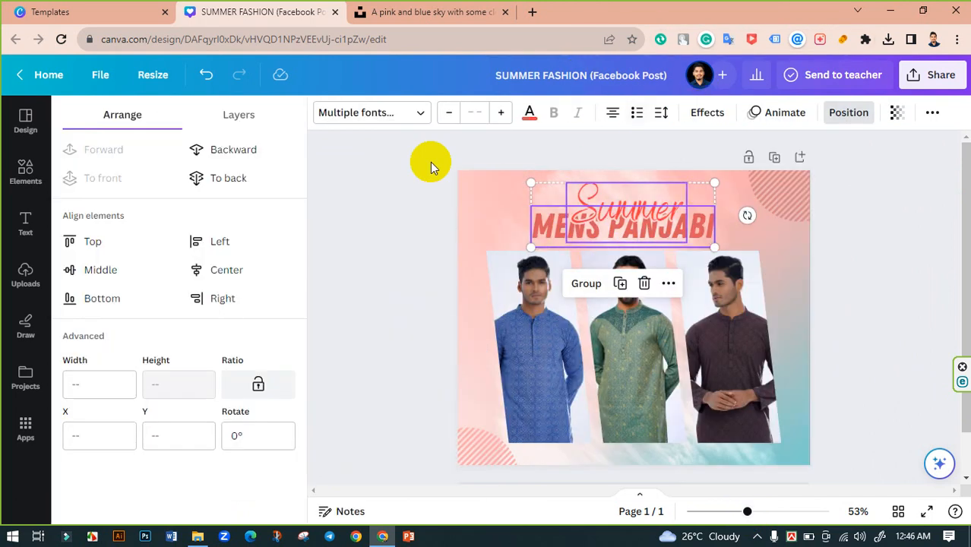
click(219, 269)
click(409, 201)
click(410, 201)
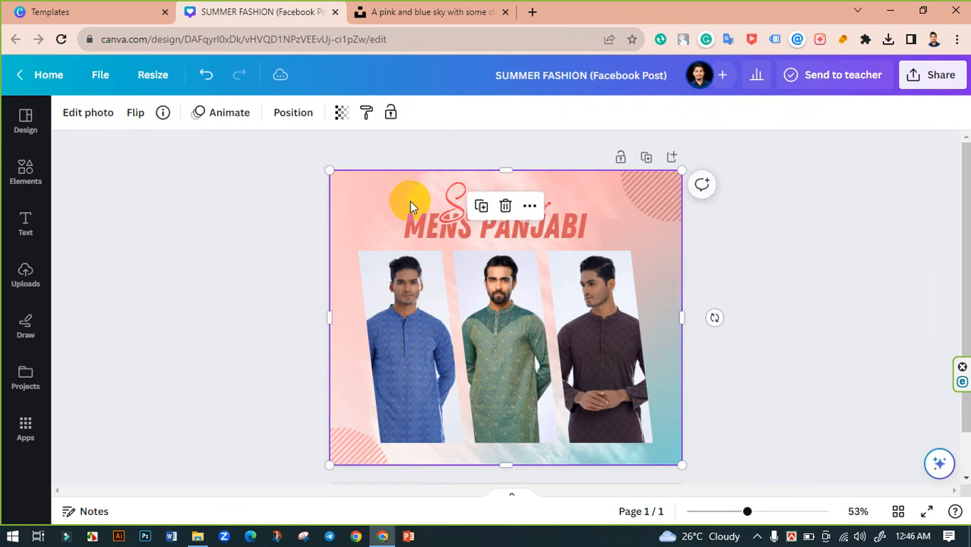
click(258, 211)
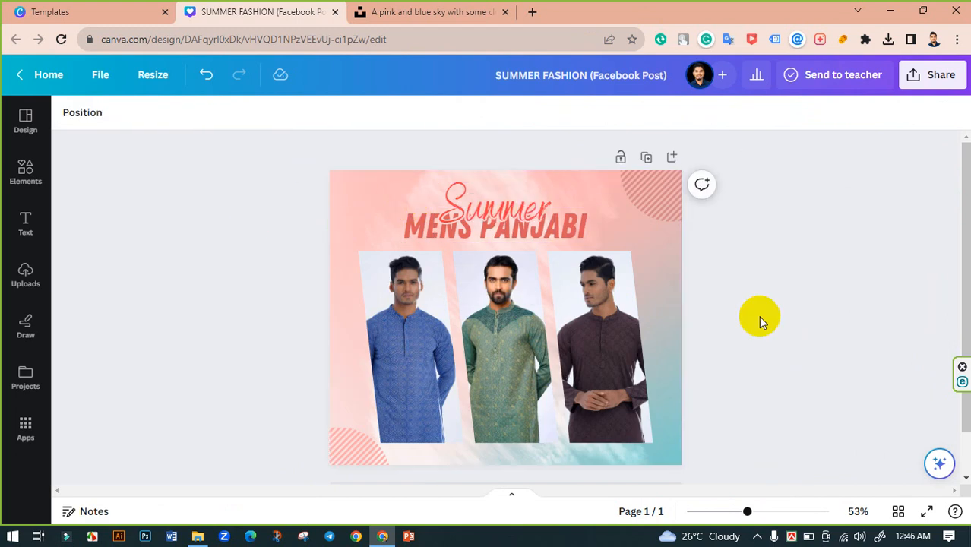
scroll(758, 318, down, 1)
scroll(135, 351, up, 1)
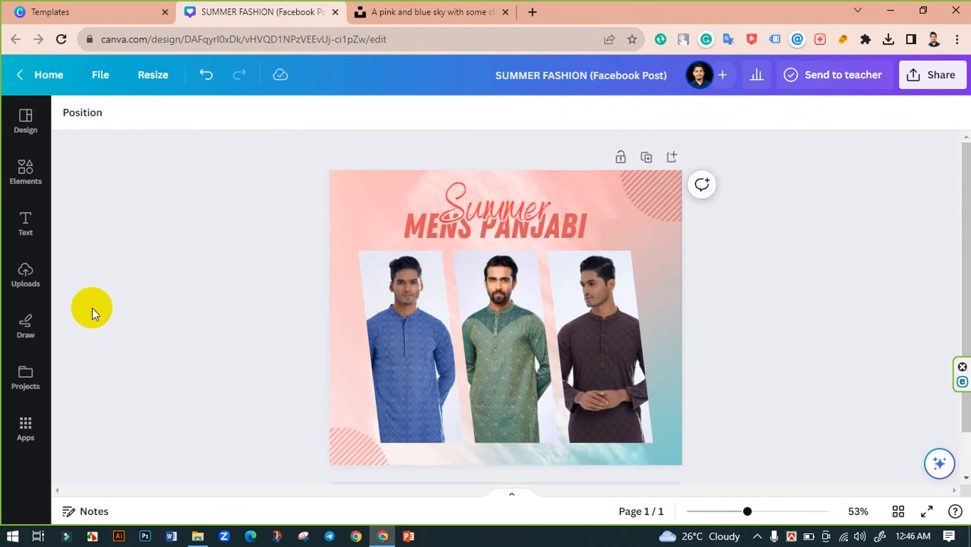
Open the search of the elements library
click(30, 249)
click(26, 171)
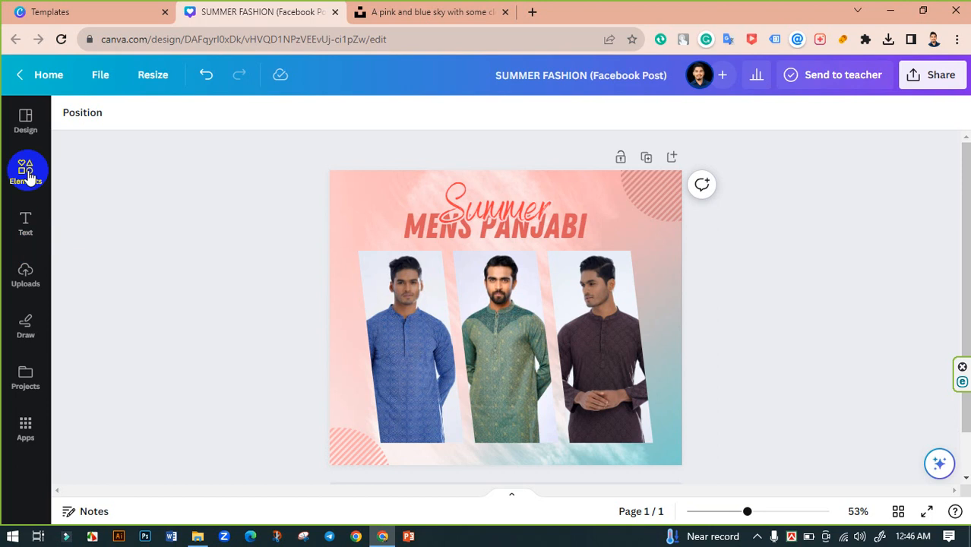
click(146, 125)
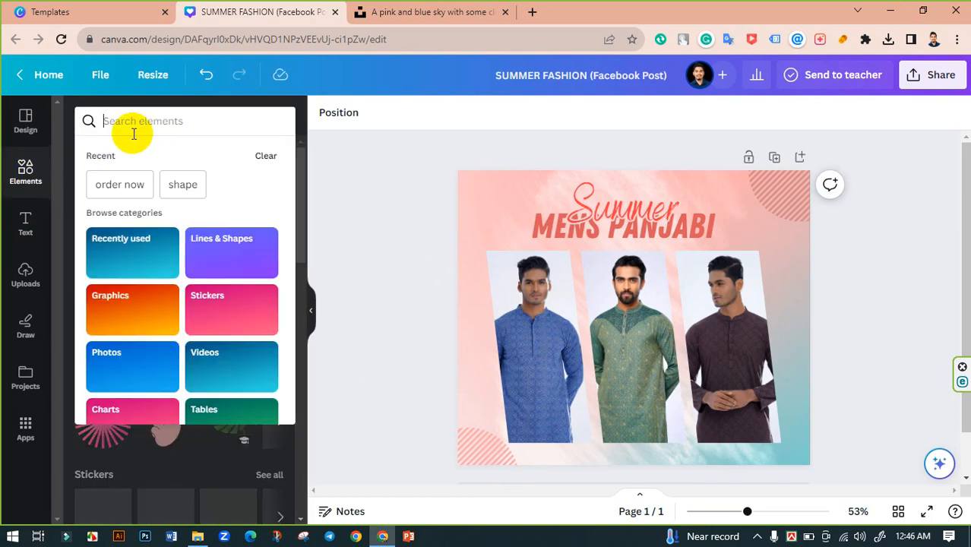
text(\)
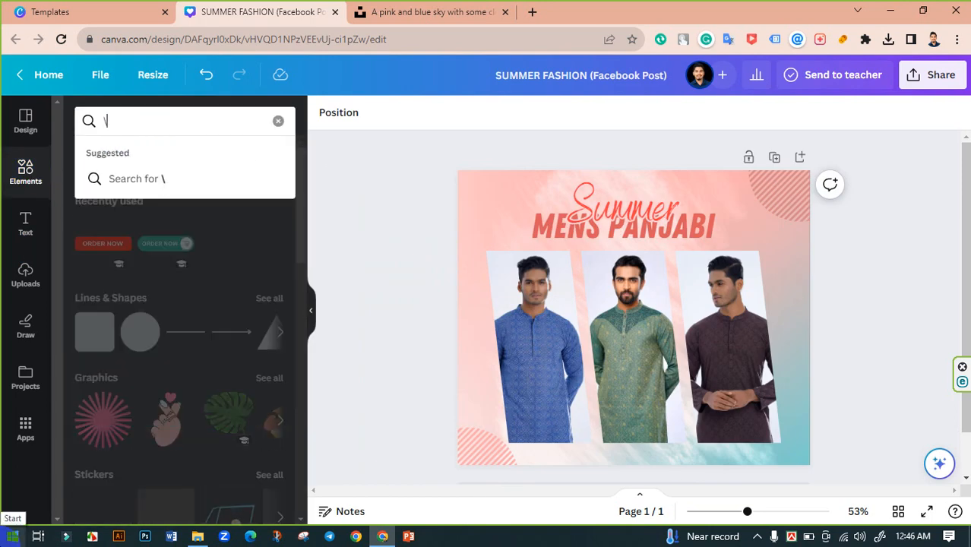
text(asd)
key(BackSpace)
key(BackSpace)
key(BackSpace)
key(BackSpace)
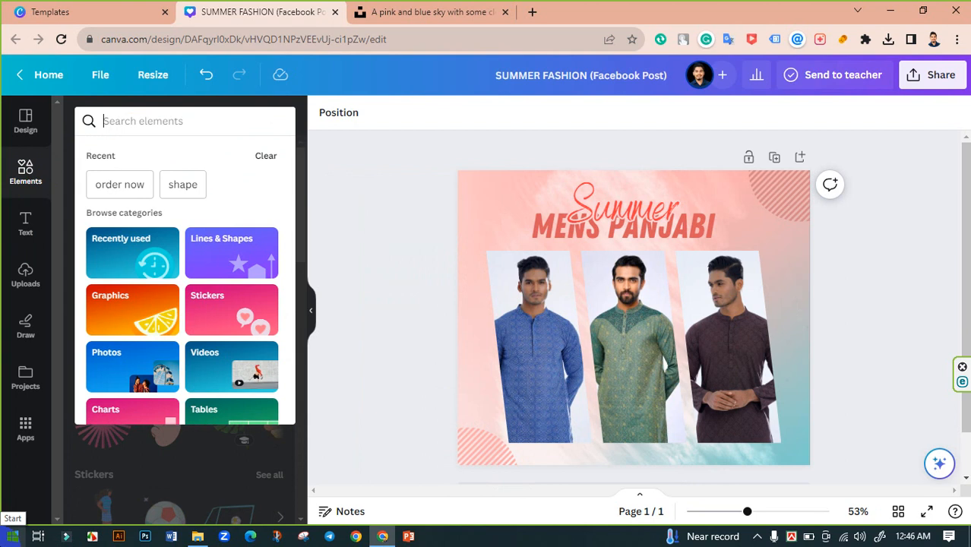
text(f)
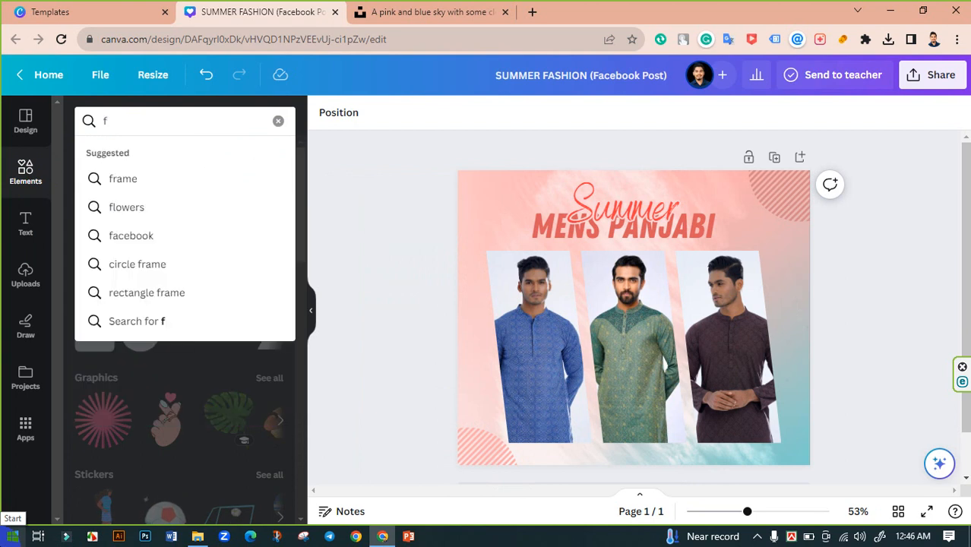
key(BackSpace)
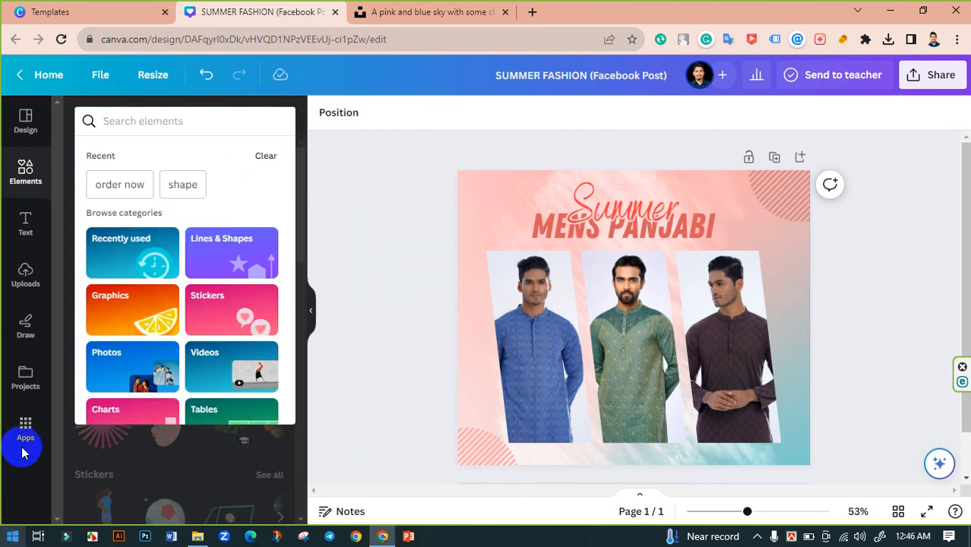
Search the graphics for "order now" and add the green ORDER NOW button with the cart icon to the post
click(141, 182)
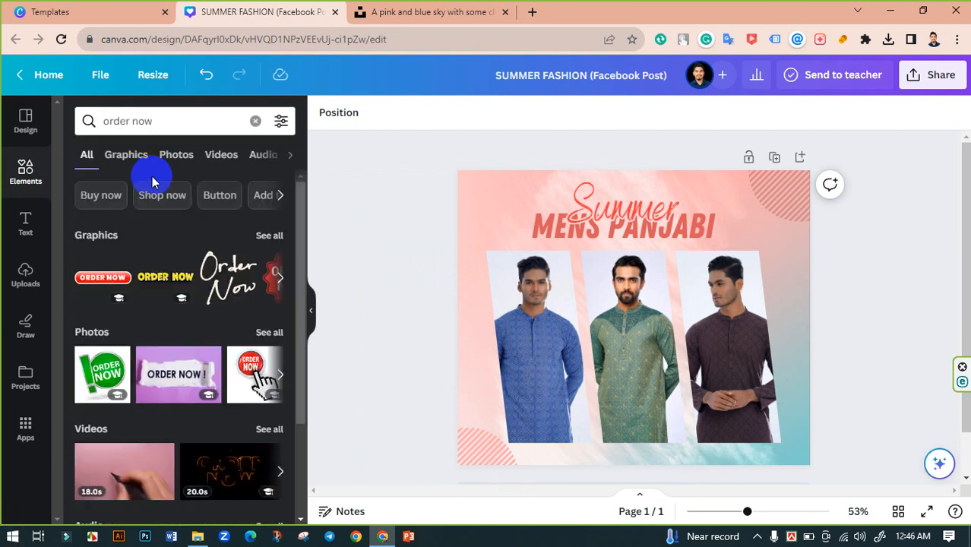
click(271, 236)
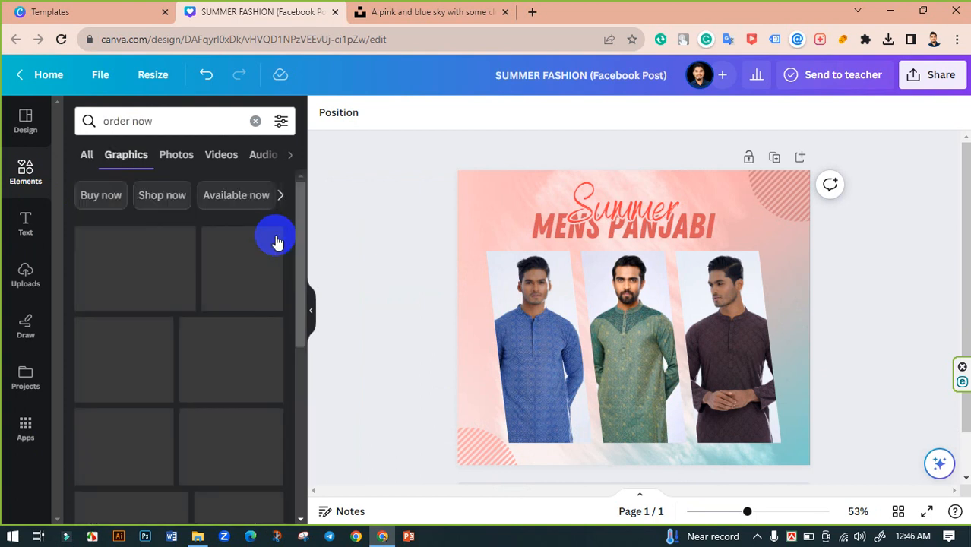
scroll(168, 276, down, 1)
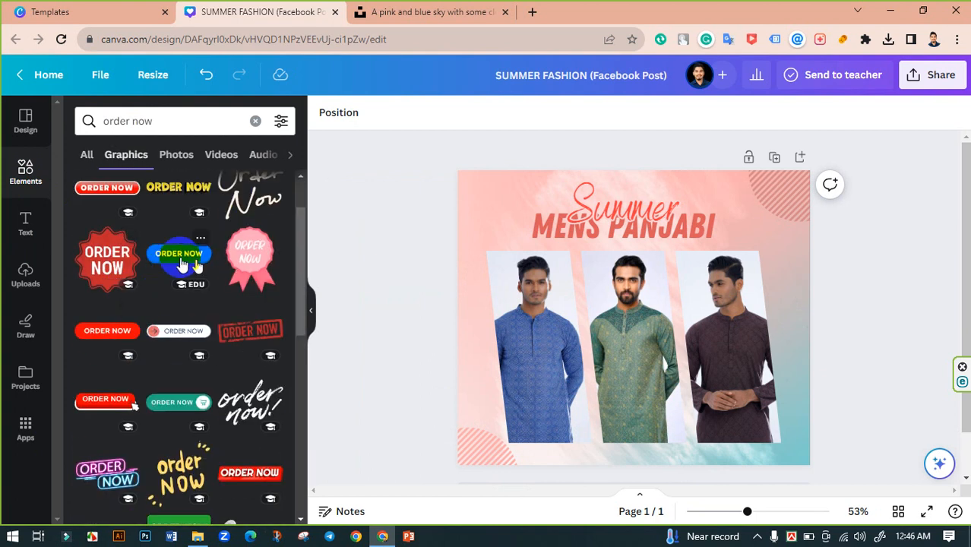
scroll(182, 264, down, 1)
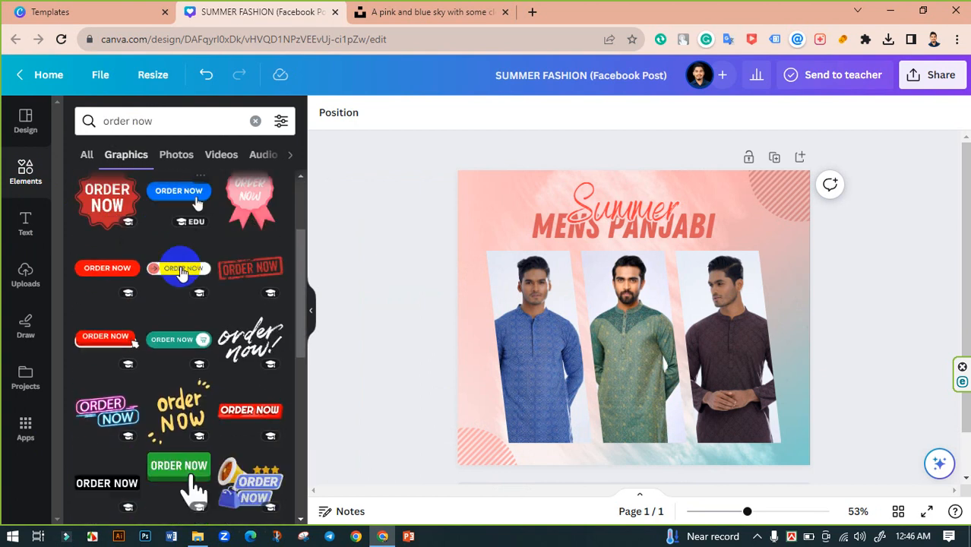
click(173, 331)
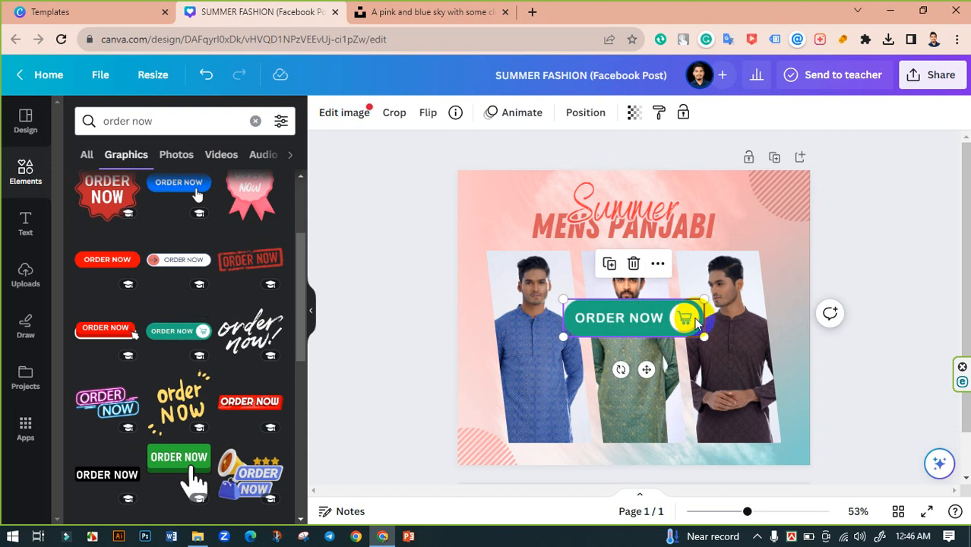
Shrink the order now button to about 234 × 62 px and center it horizontally over the lower edge of the middle photo
drag(702, 301, 630, 443)
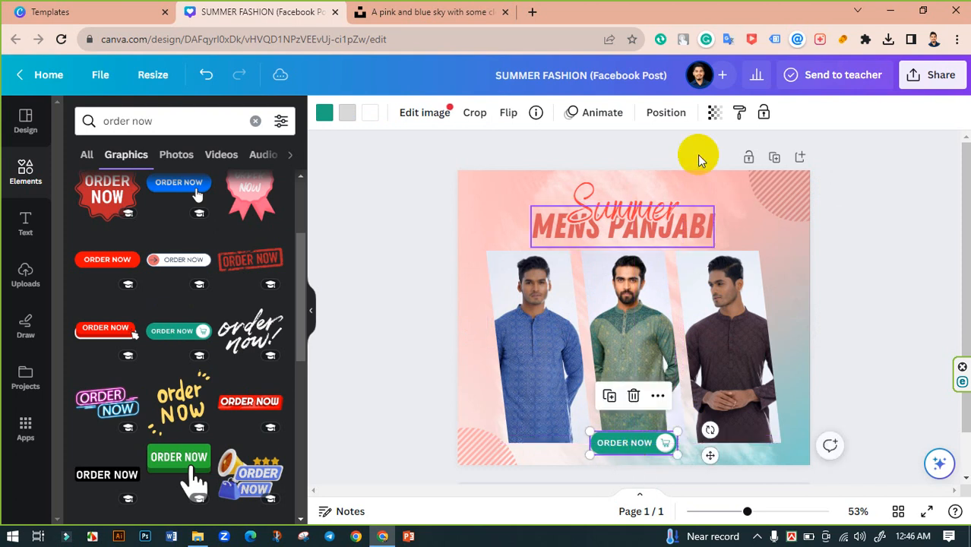
click(664, 114)
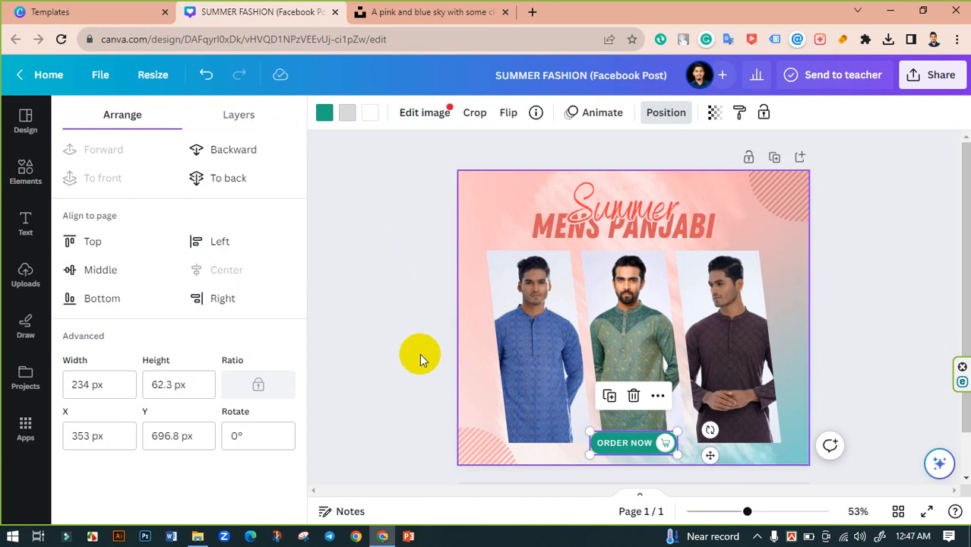
key(Escape)
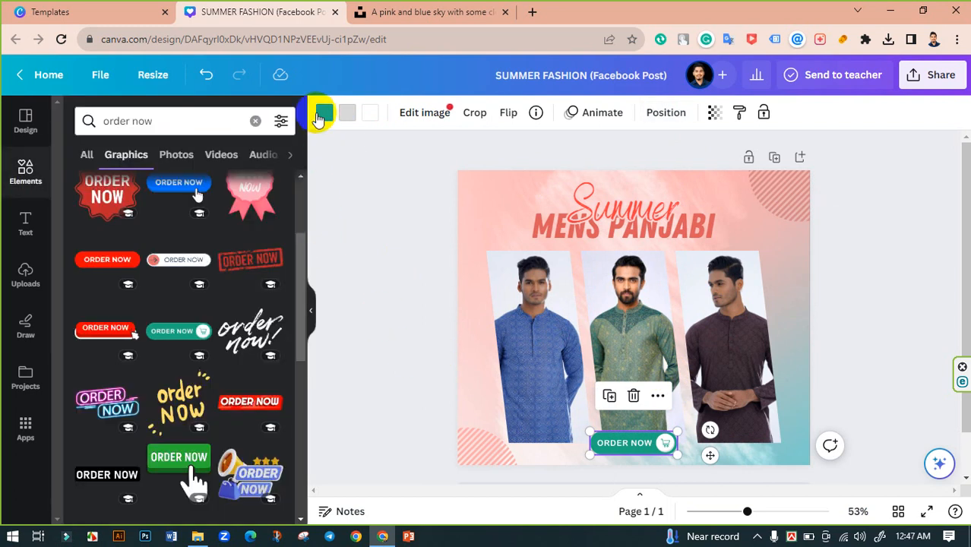
Recolor the green background of the order now button to the muted coral red from the document colors
click(322, 116)
click(199, 204)
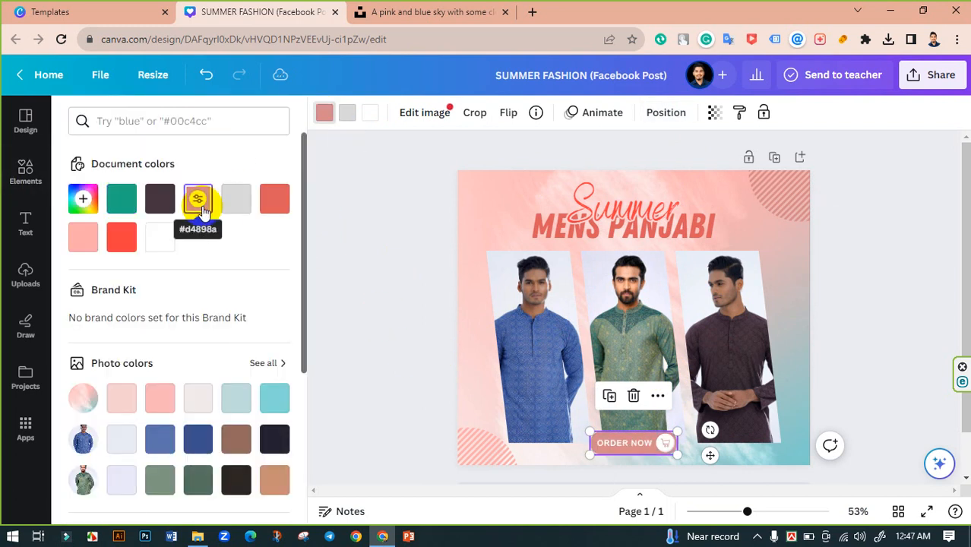
click(274, 203)
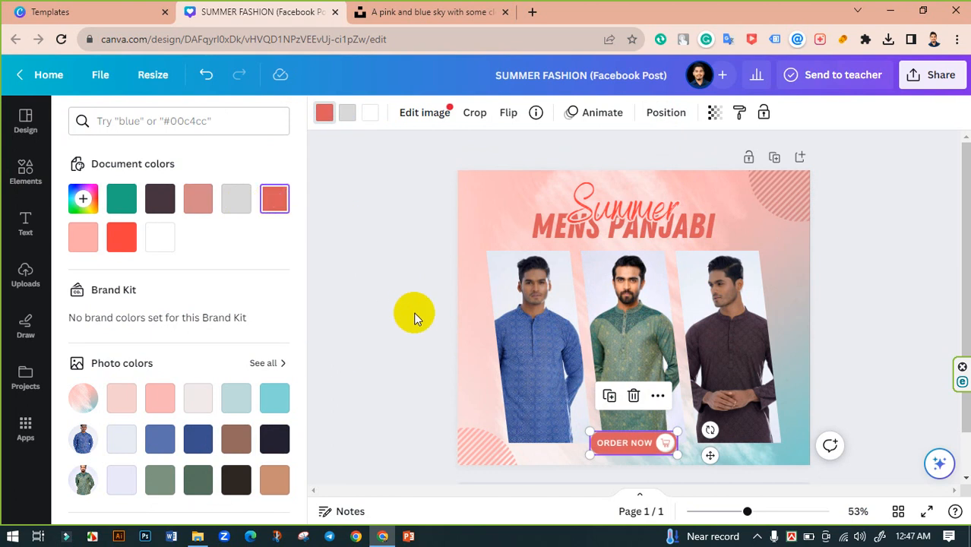
click(382, 307)
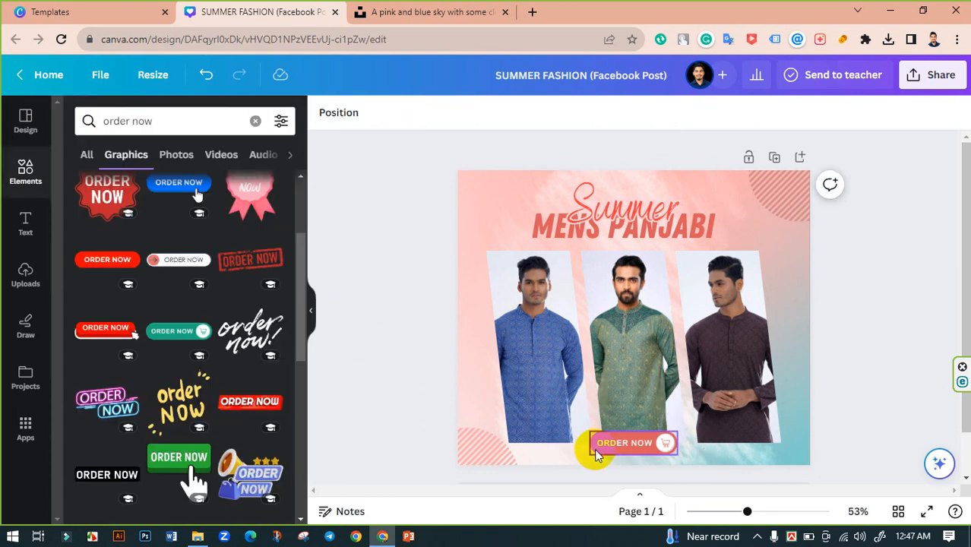
Examine the recolored order now button and the complete post from the heading to the lower edge at closer range
drag(748, 515, 756, 512)
scroll(725, 429, down, 3)
scroll(686, 423, up, 5)
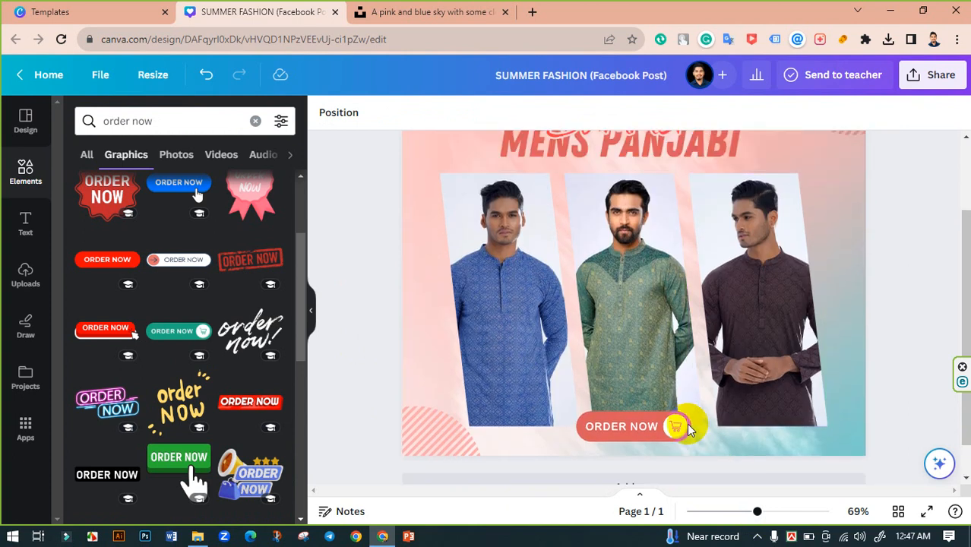
drag(757, 512, 752, 513)
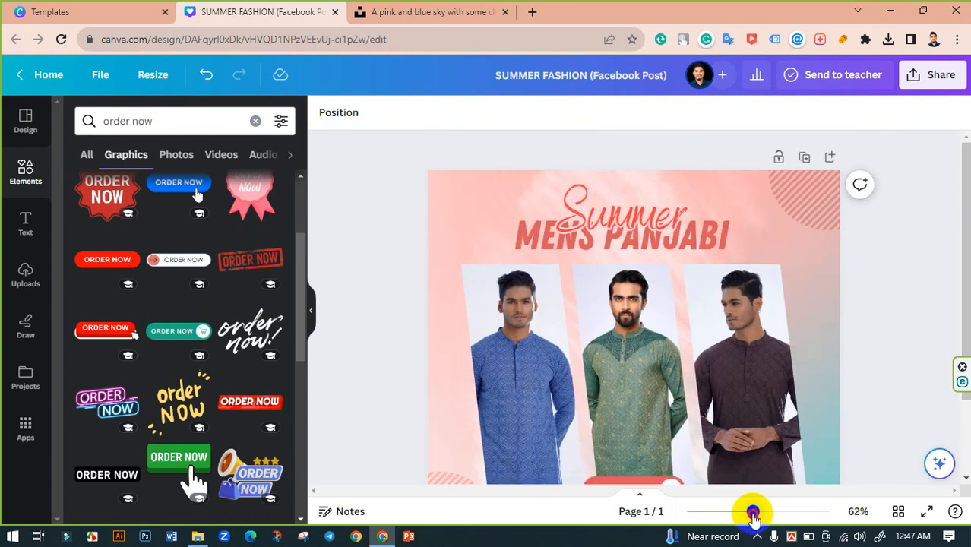
scroll(727, 388, down, 3)
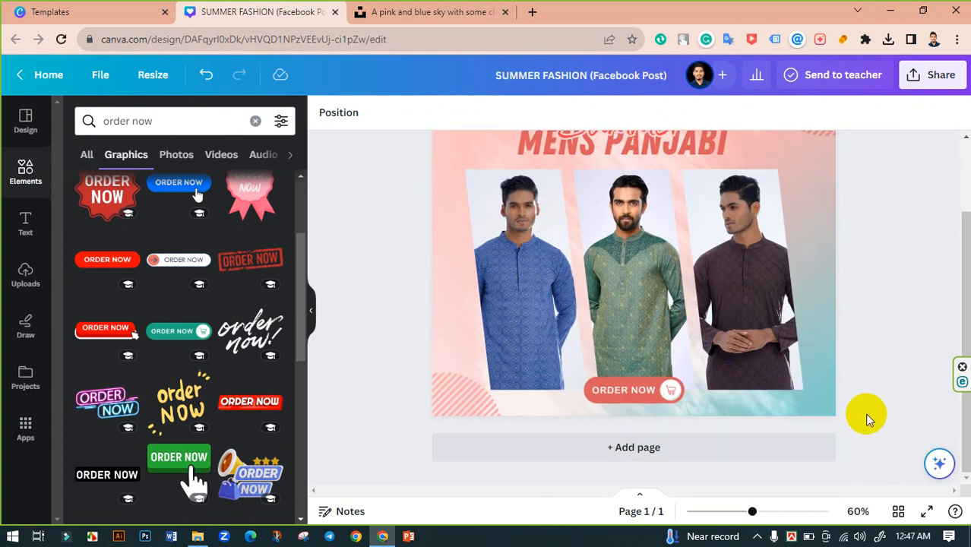
scroll(867, 412, up, 3)
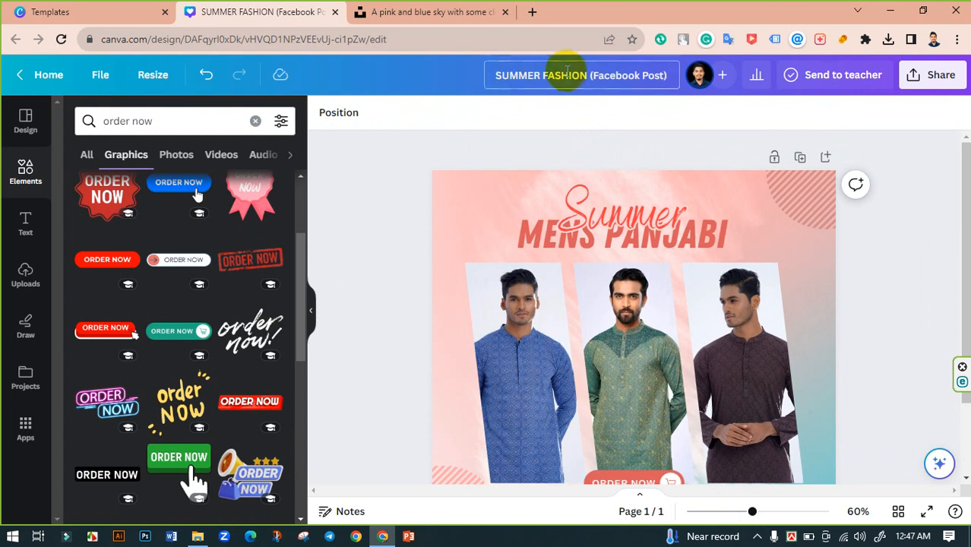
Rename the design to "SUMMER FASHION" by removing "(Facebook Post)" from its title
click(569, 72)
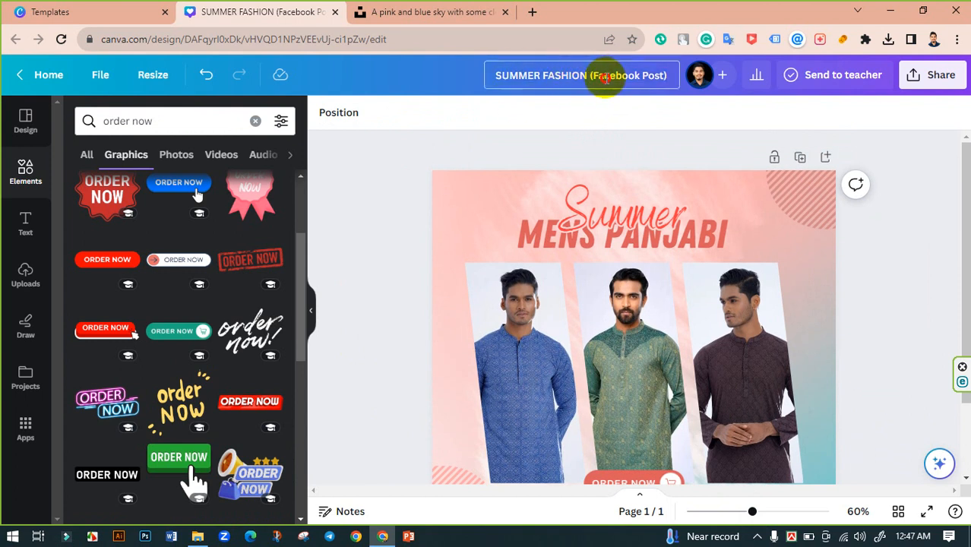
drag(589, 76, 722, 85)
key(BackSpace)
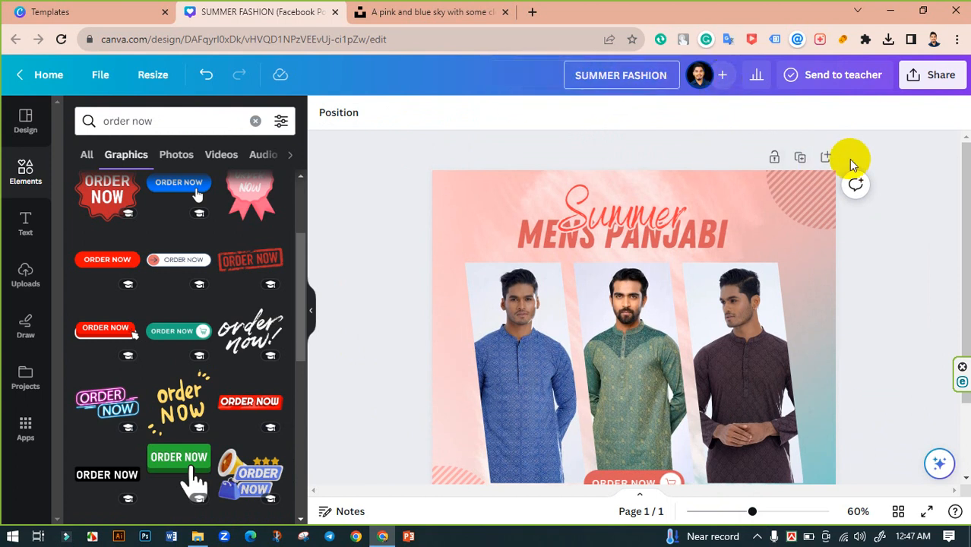
click(900, 150)
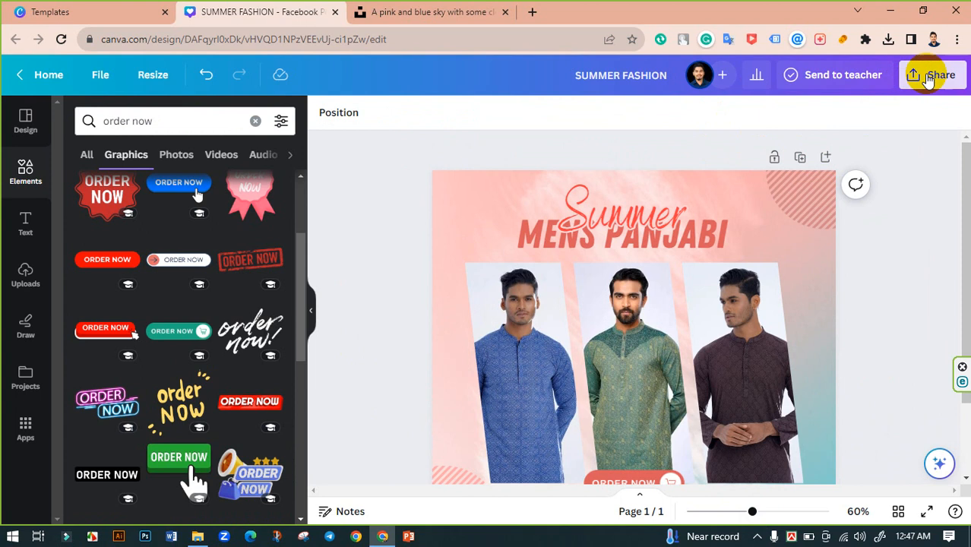
Download the design as a PNG at size × 3.125 (2,938 × 2,463 px)
click(926, 76)
scroll(789, 303, down, 2)
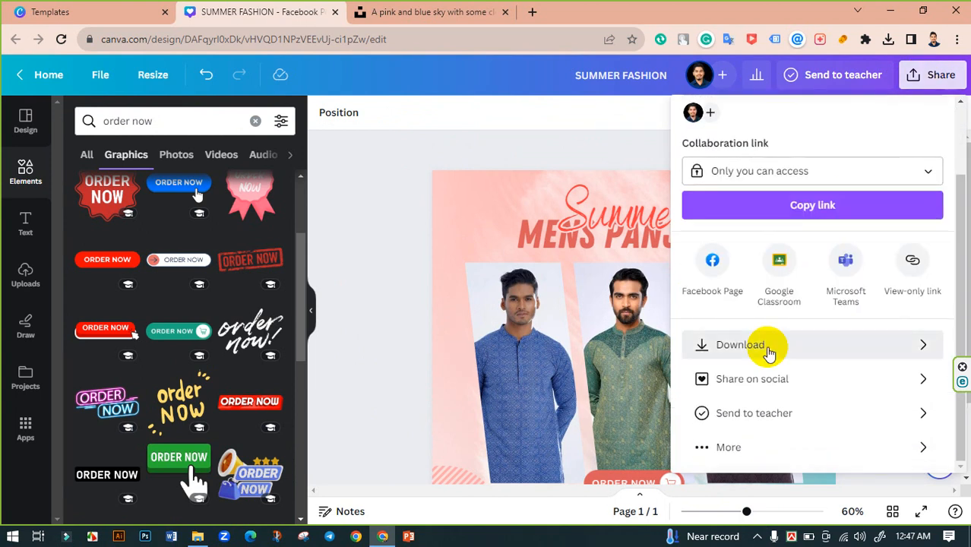
click(767, 348)
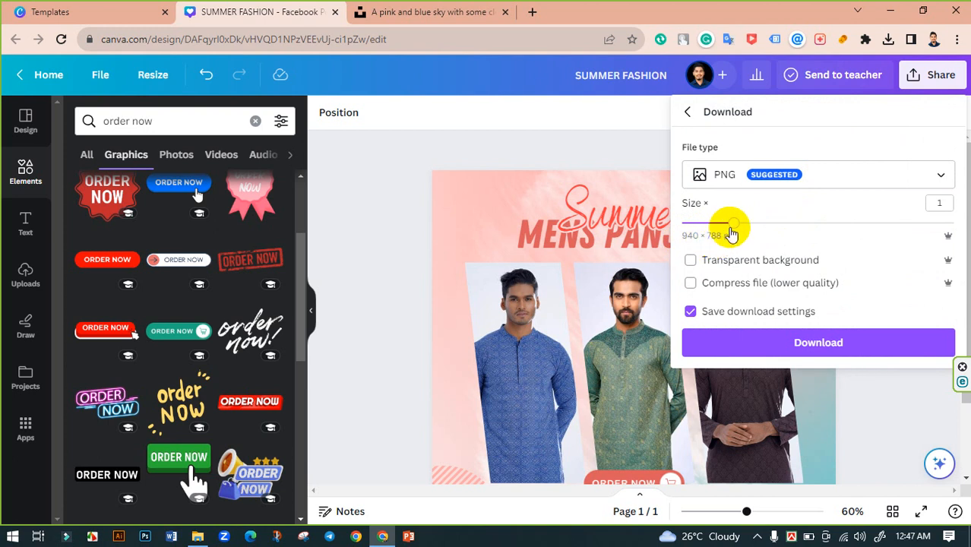
drag(735, 229, 829, 224)
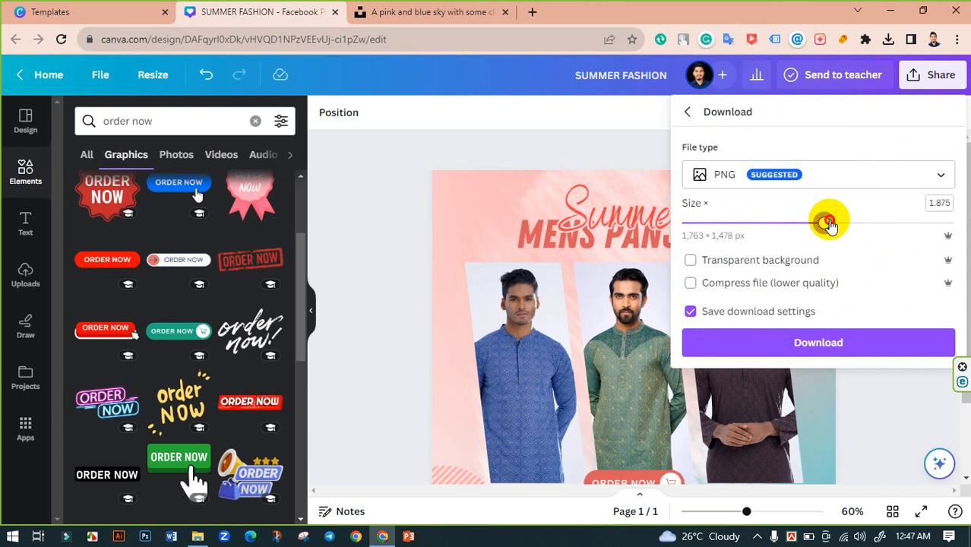
drag(829, 223, 964, 227)
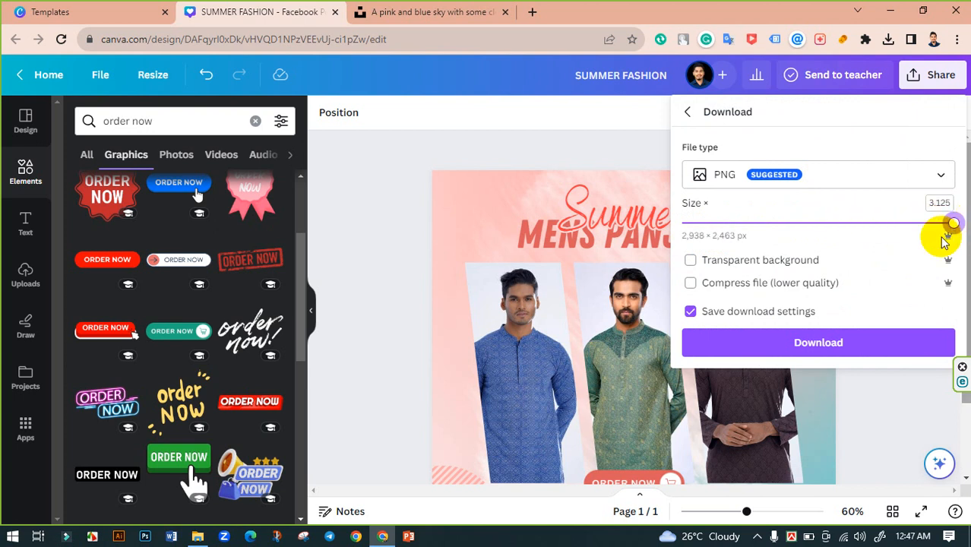
click(807, 345)
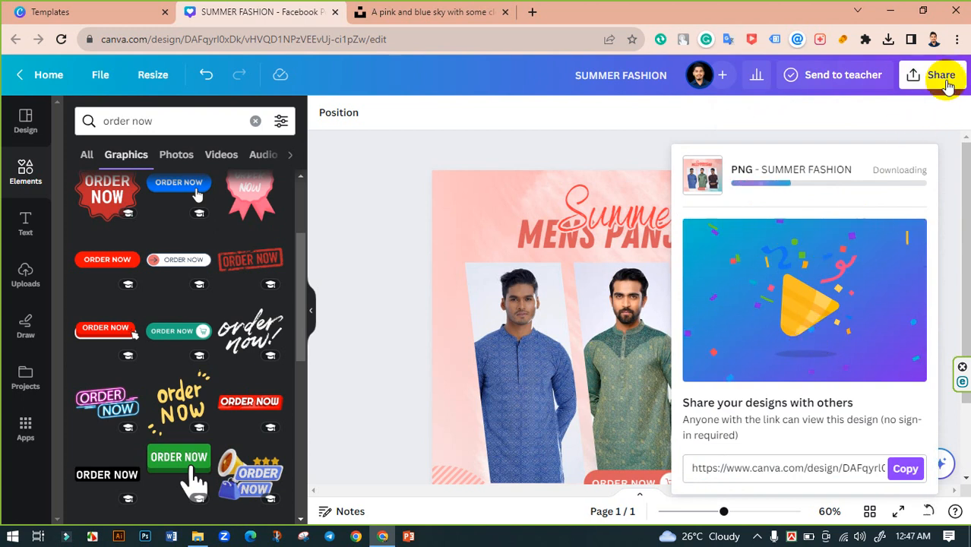
click(941, 75)
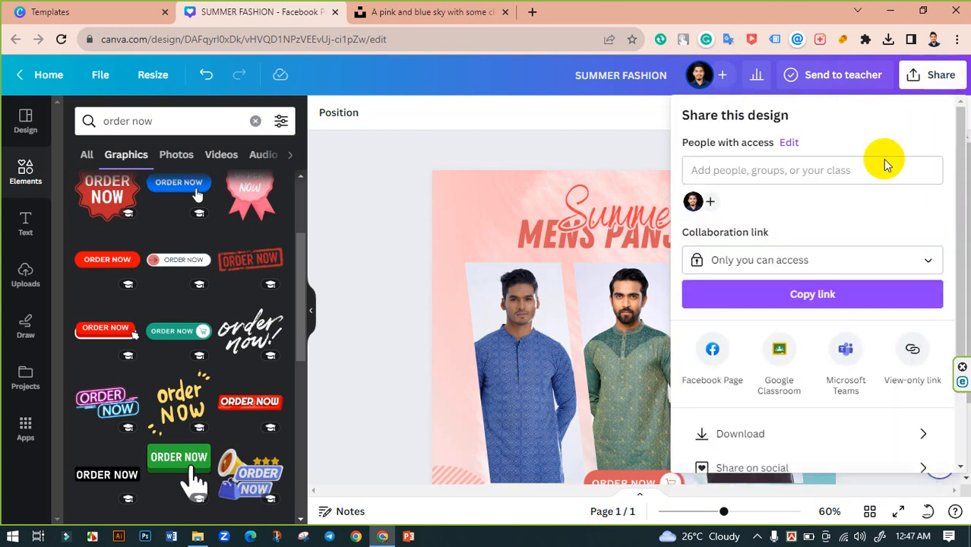
scroll(769, 327, down, 2)
click(739, 344)
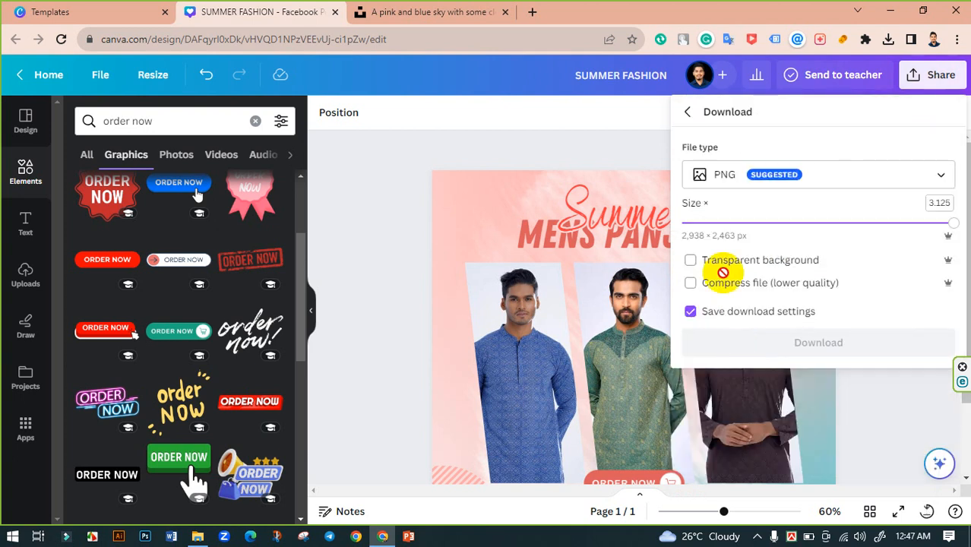
Download the design as a JPG at size × 3.125 with quality 80
click(932, 82)
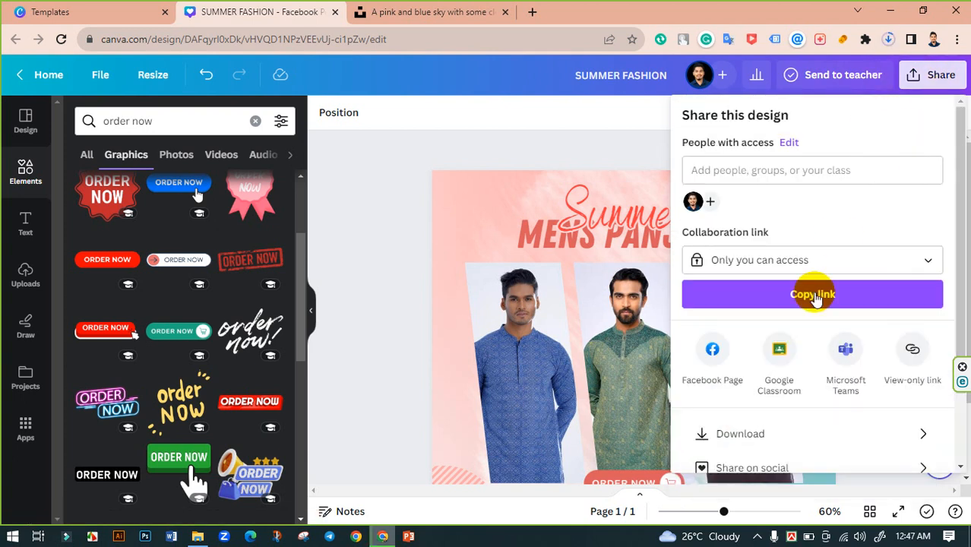
click(747, 433)
click(800, 187)
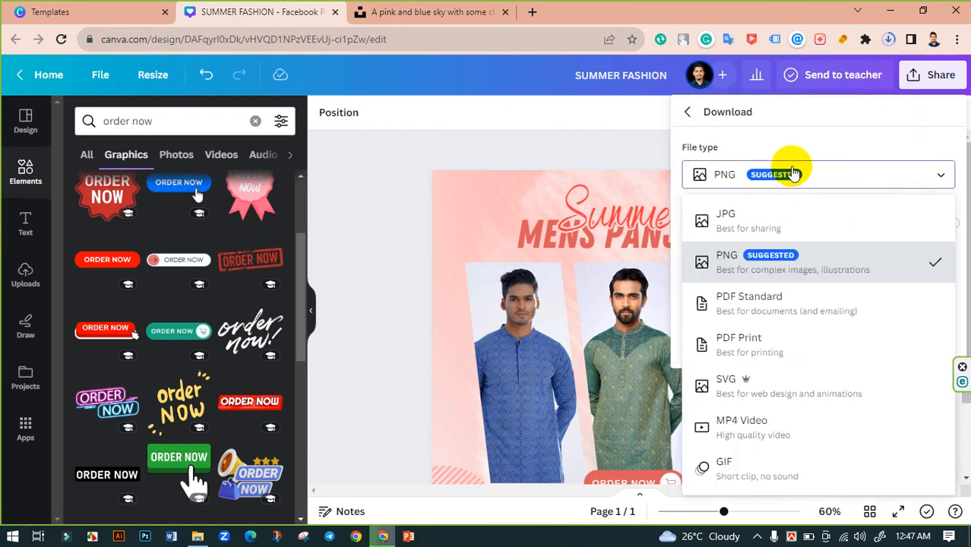
click(726, 216)
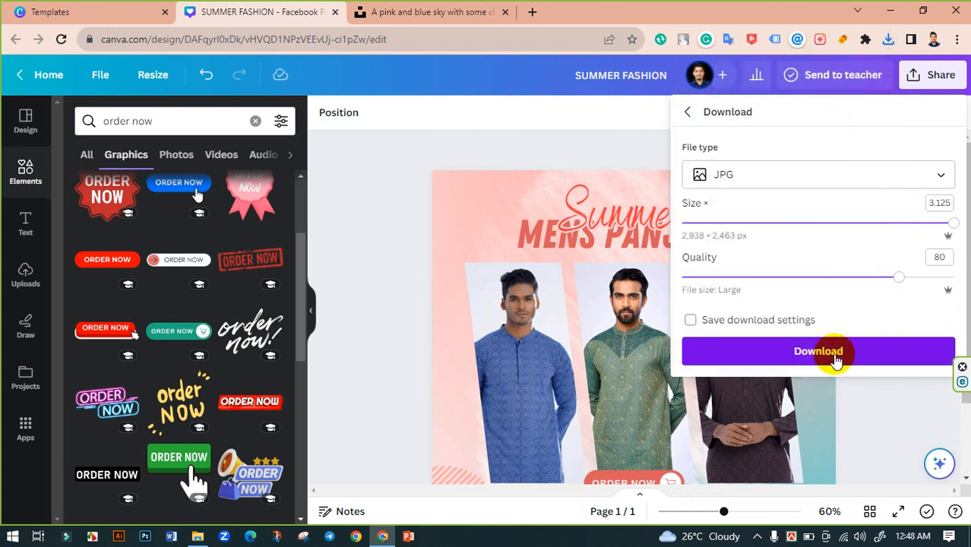
click(824, 356)
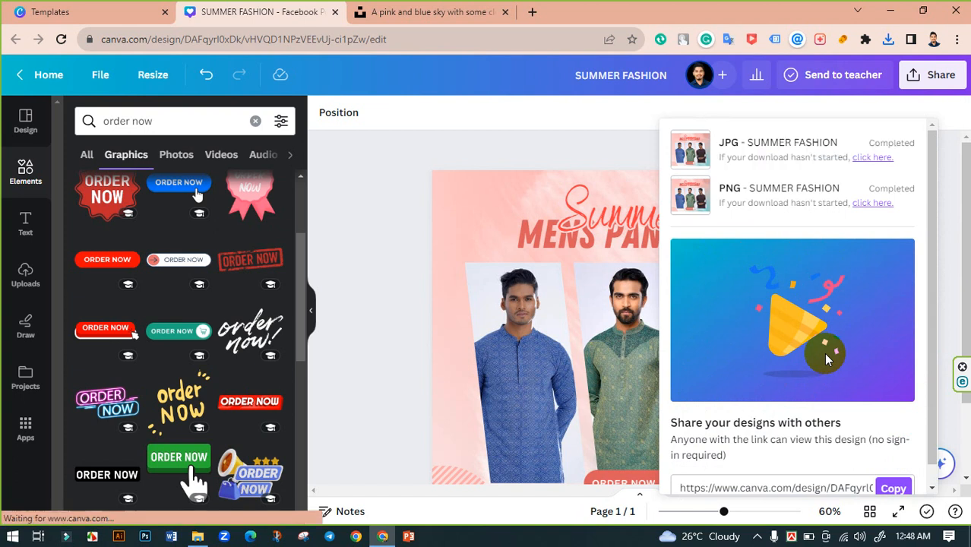
View SUMMER FASHION.png from the Downloads folder in File Explorer, inspect its details up close, close it and select SUMMER FASHION.jpg
click(208, 531)
click(415, 226)
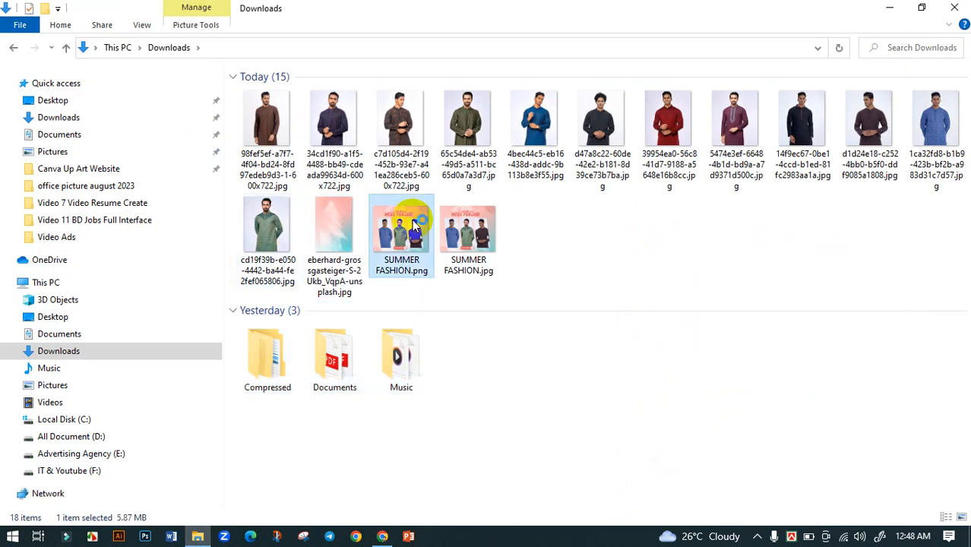
double_click(415, 226)
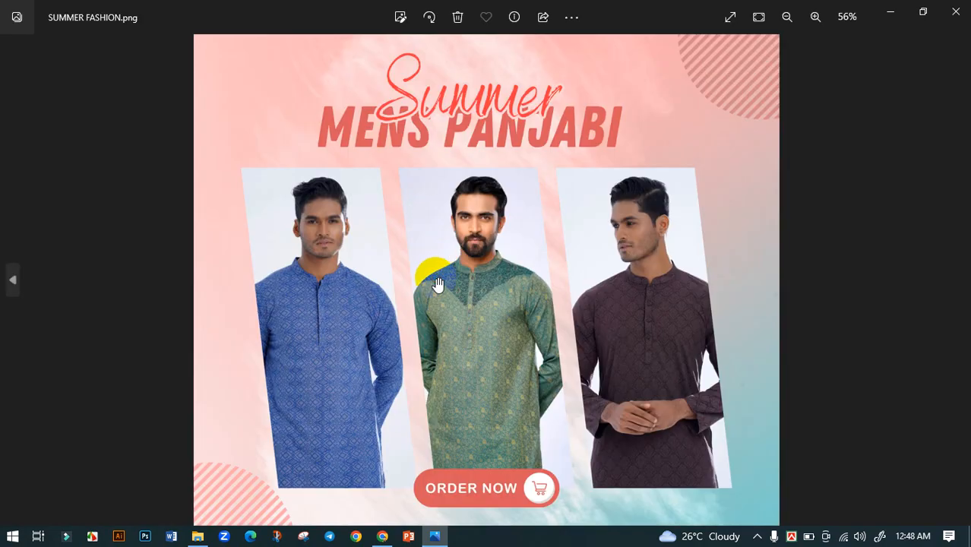
scroll(438, 284, up, 3)
scroll(449, 283, down, 3)
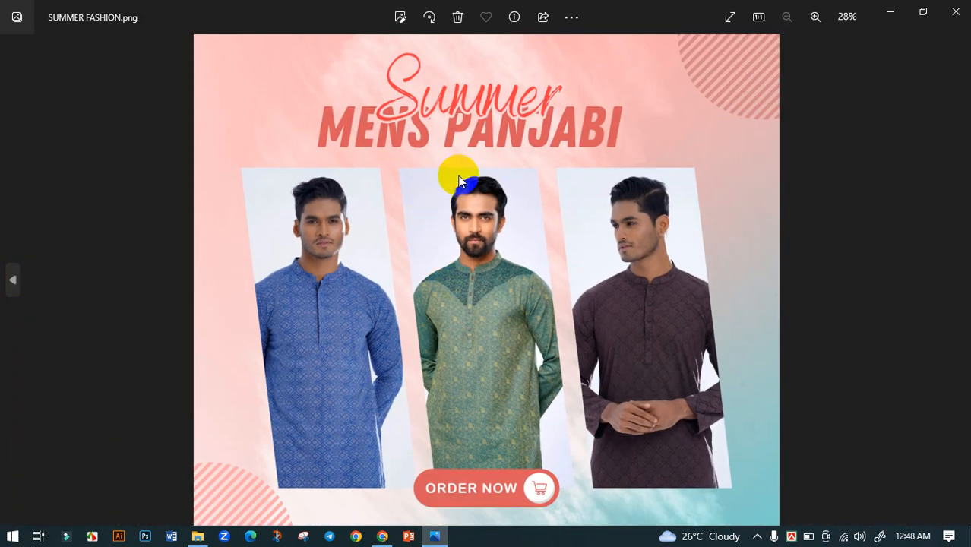
scroll(452, 167, up, 3)
scroll(412, 190, down, 3)
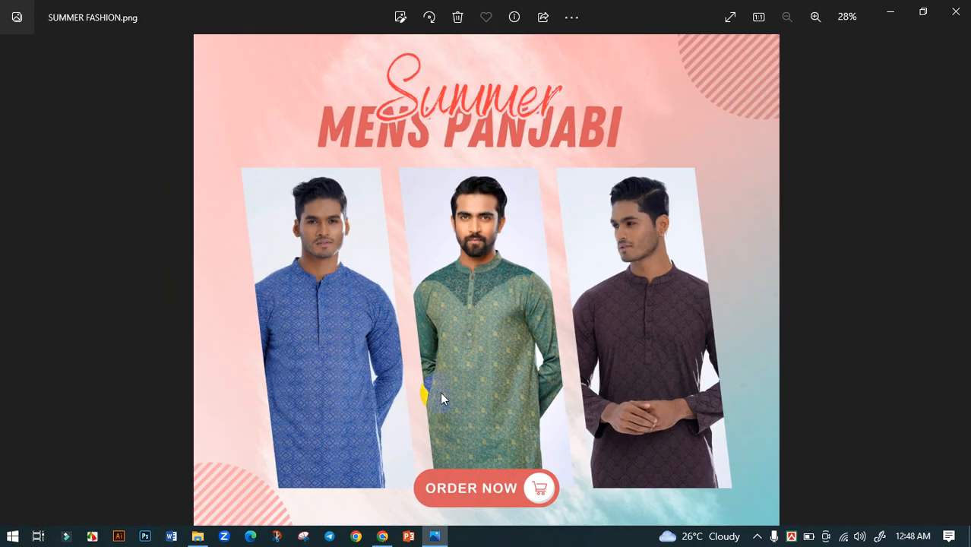
click(949, 15)
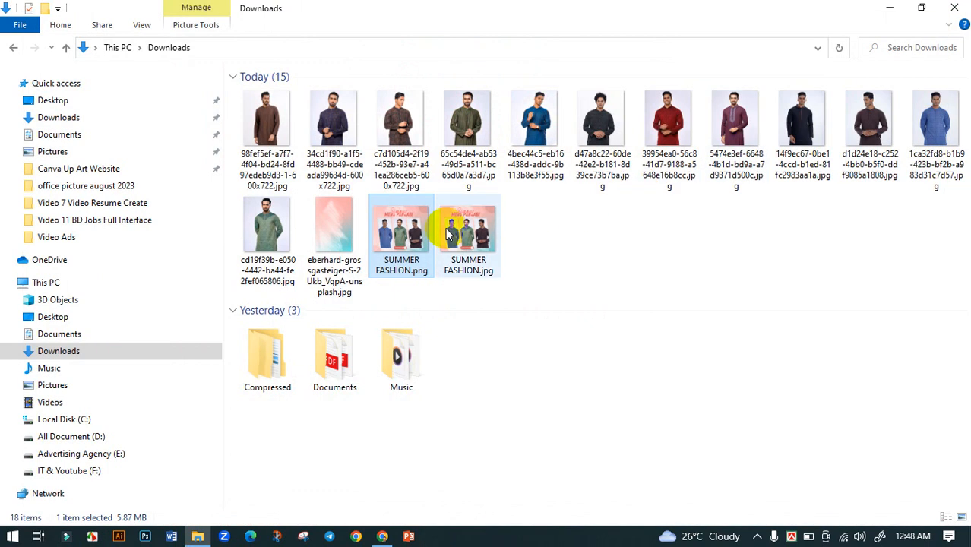
click(458, 242)
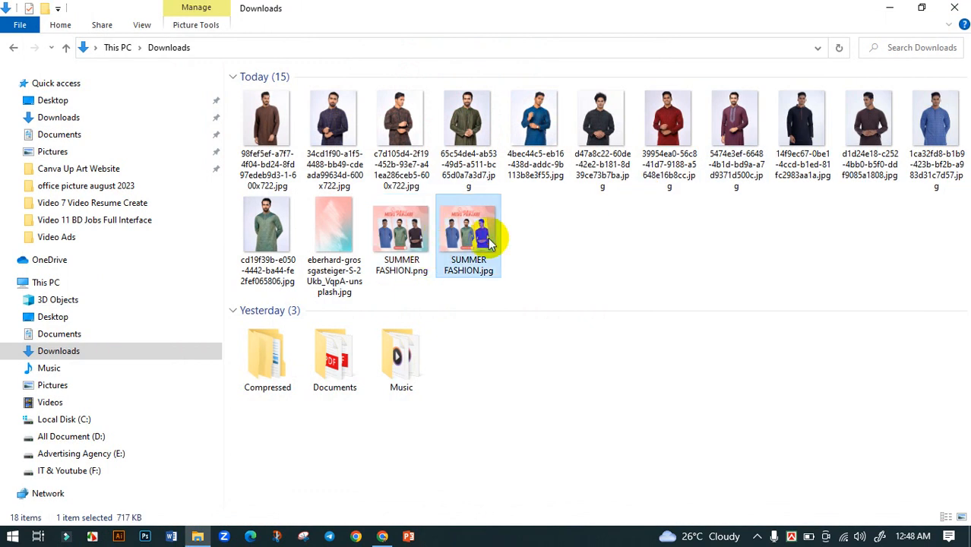
Open SUMMER FASHION.jpg from the Downloads folder, inspect its photos up close and as a whole, and close it
double_click(490, 241)
scroll(535, 250, up, 3)
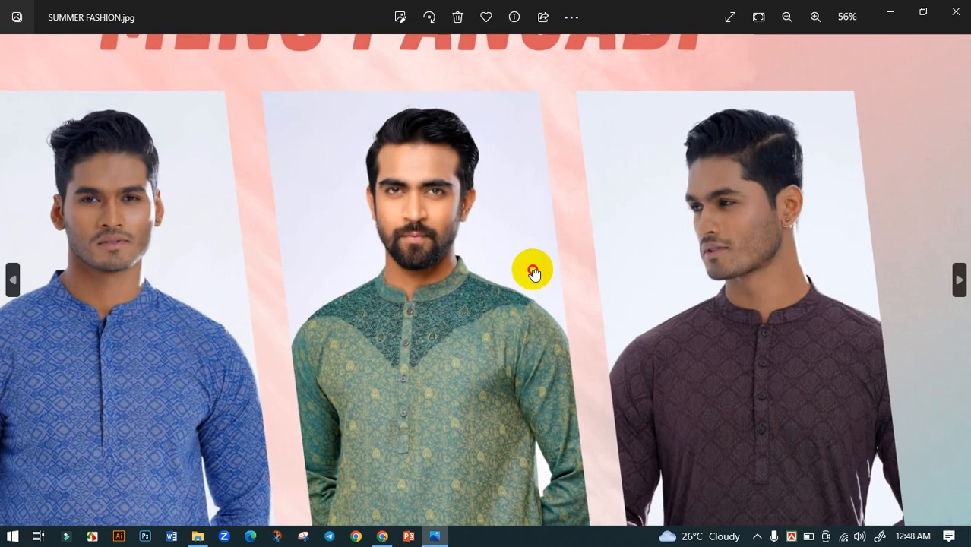
drag(533, 271, 520, 145)
scroll(493, 180, down, 3)
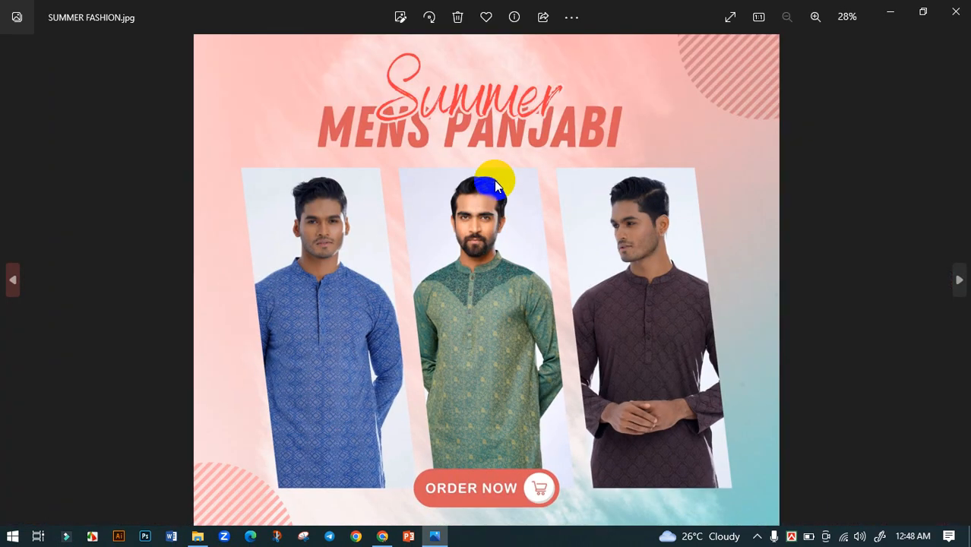
click(951, 10)
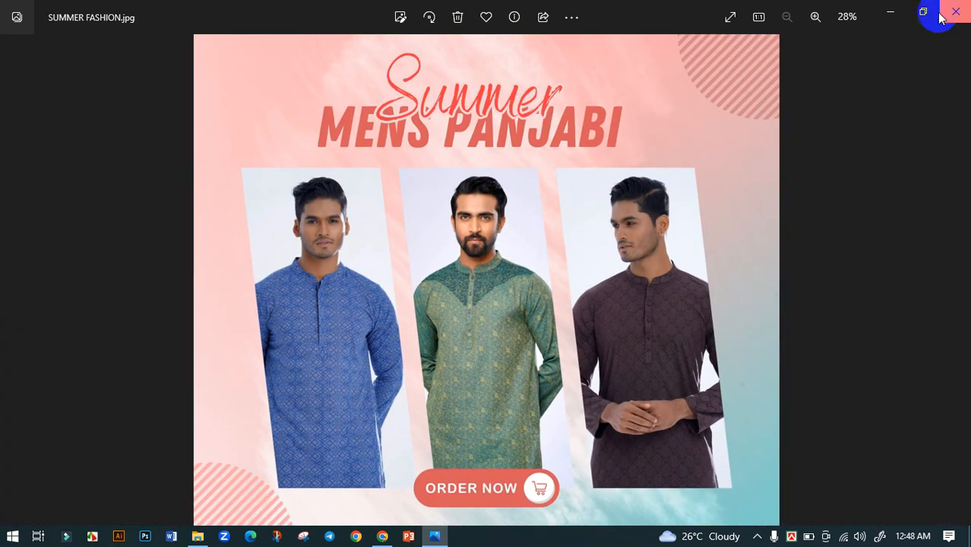
Reopen SUMMER FASHION.png to compare it with the JPG version, and close the image viewer
double_click(410, 236)
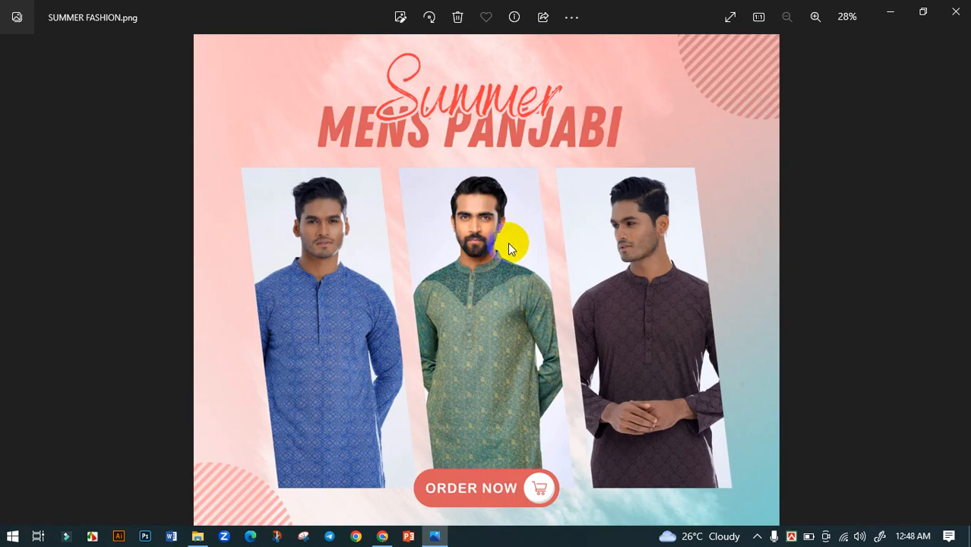
scroll(501, 252, up, 2)
scroll(492, 262, down, 2)
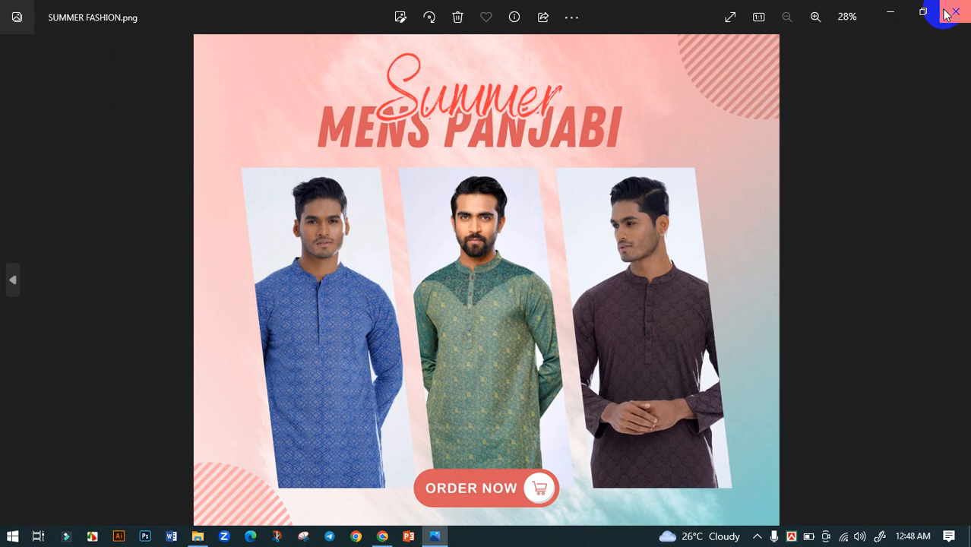
click(953, 10)
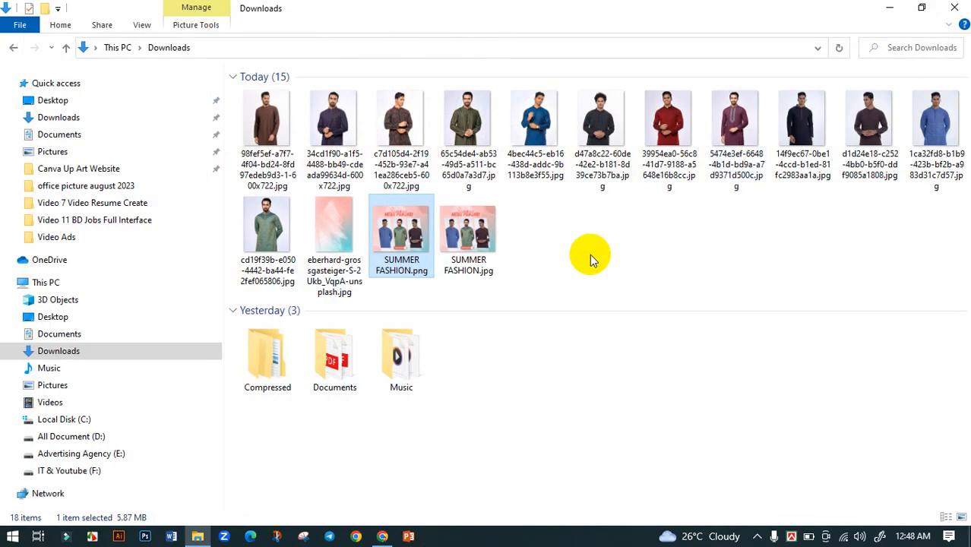
Switch back to the Canva design in Chrome, collapse the order now element search results and review the whole post
click(382, 536)
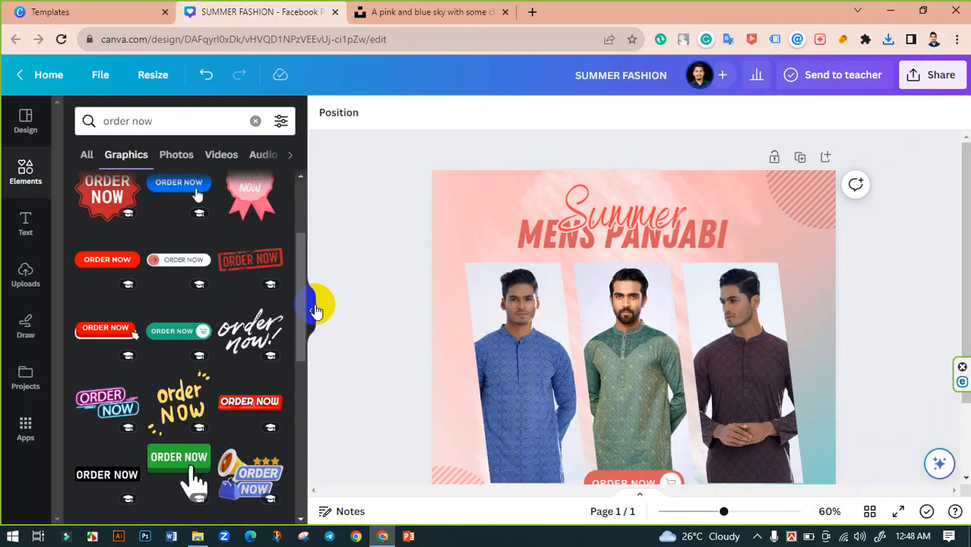
click(314, 307)
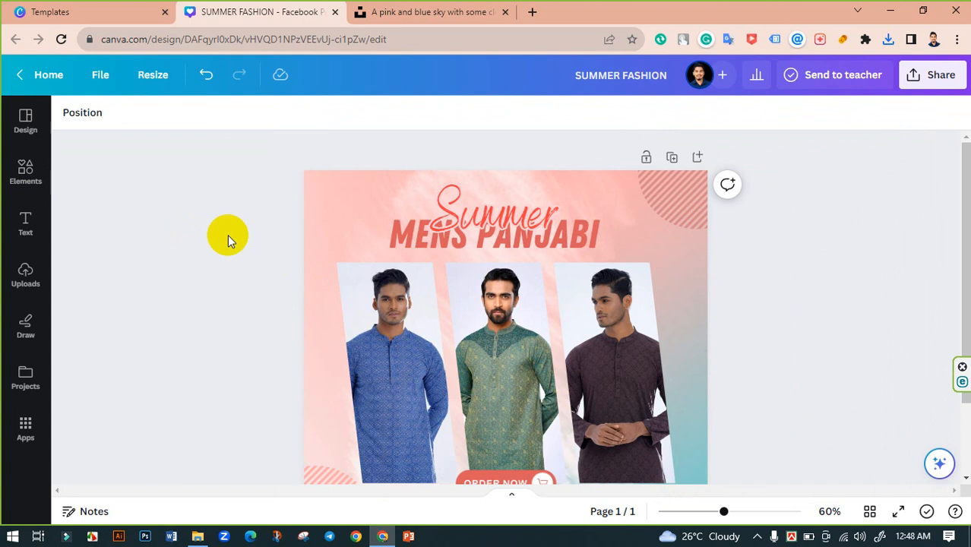
scroll(228, 234, down, 2)
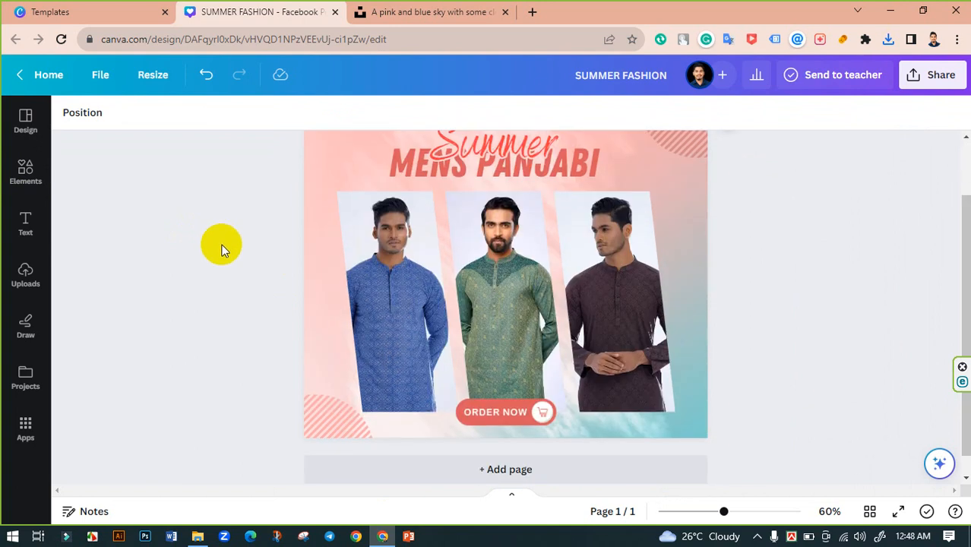
scroll(222, 250, up, 2)
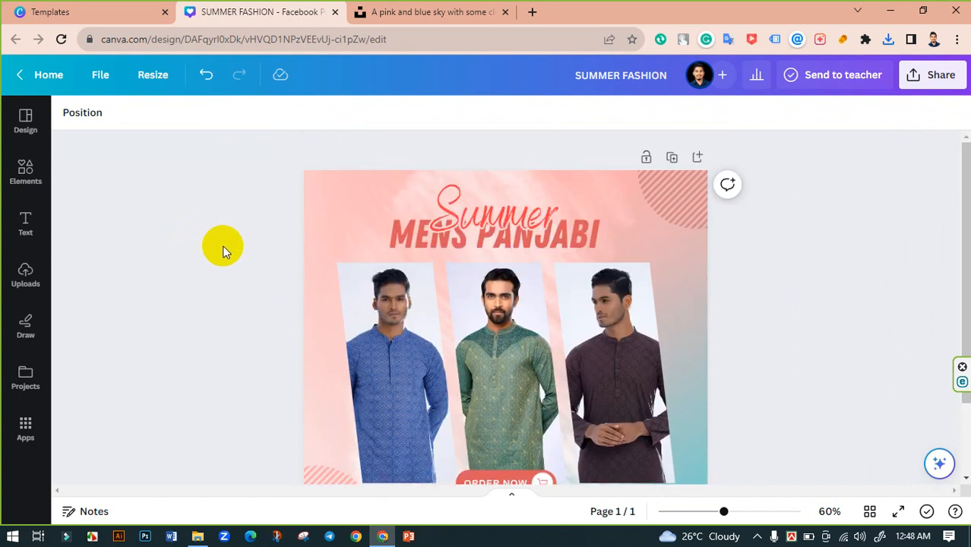